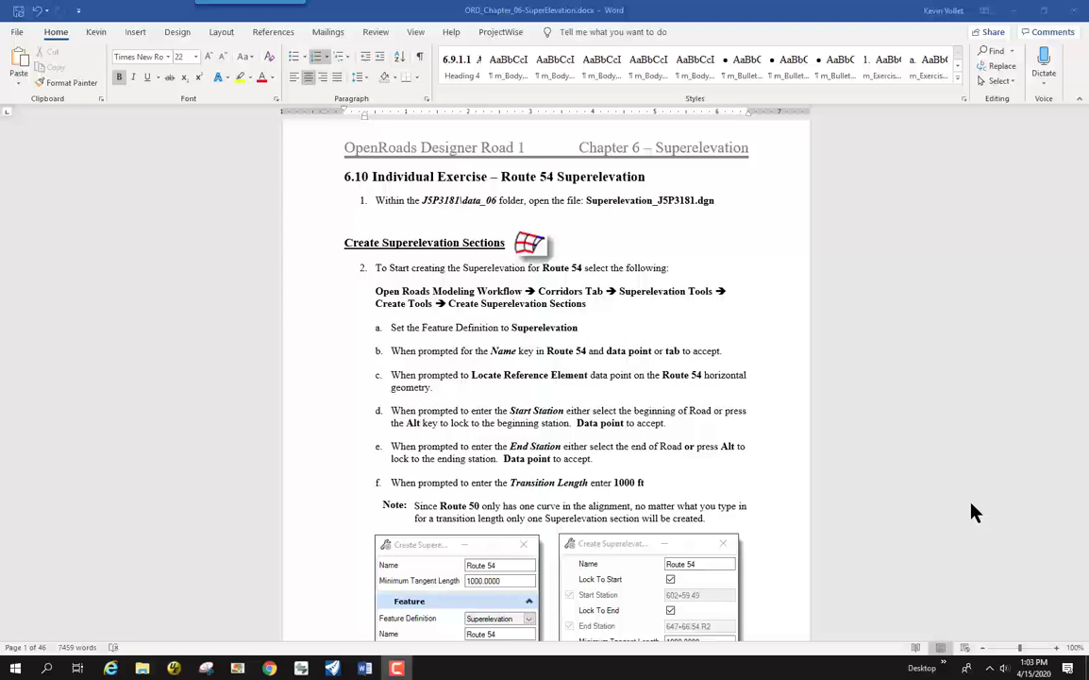
Switch from the exercise document to the Route 54 drawing in OpenRoads Designer
key("alt+Tab")
key("alt+Tab")
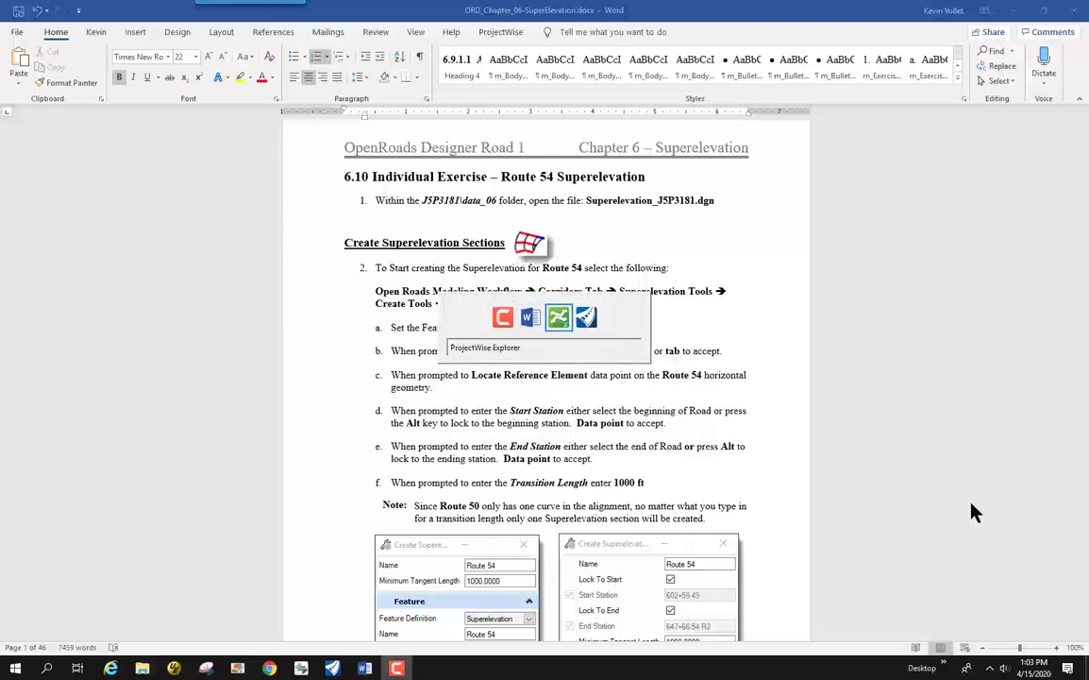
key("alt+Tab")
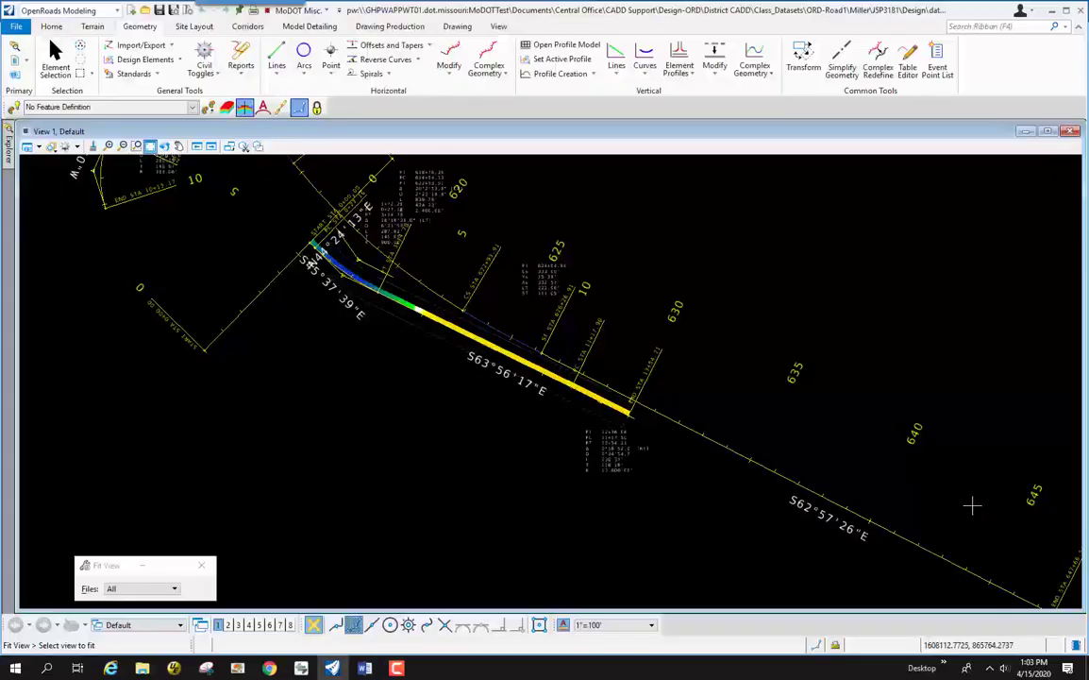
scroll(509, 425, "down", 2)
scroll(510, 415, "up", 4)
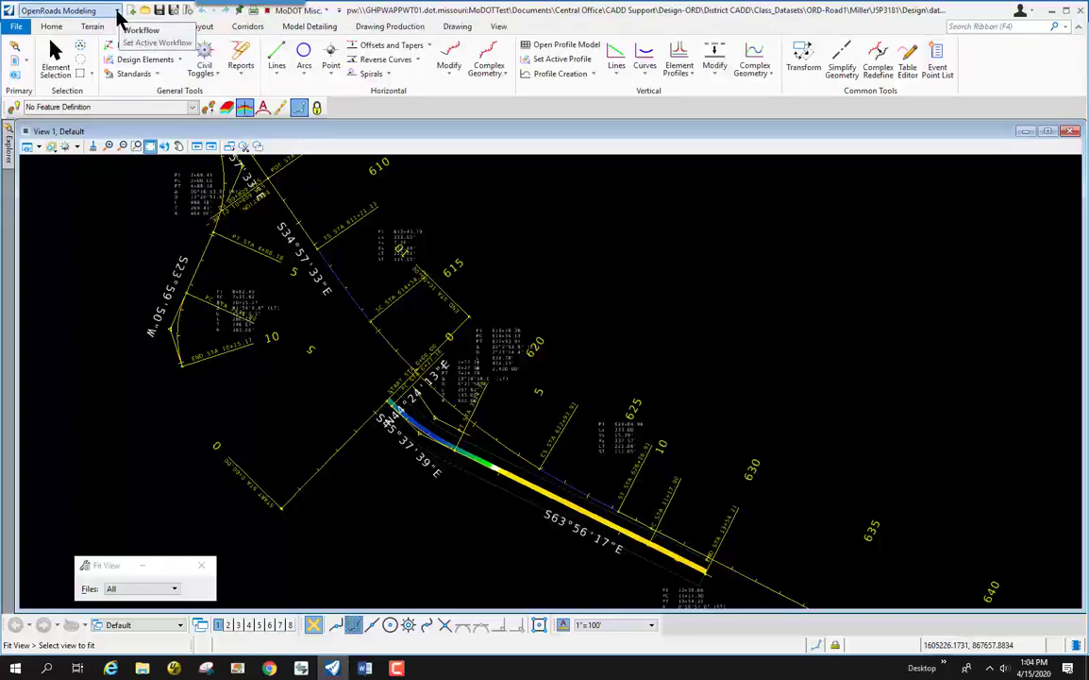
Start Create Superelevation Sections with the name Route 54 and select the Route 54 alignment as the reference element
left_click(247, 27)
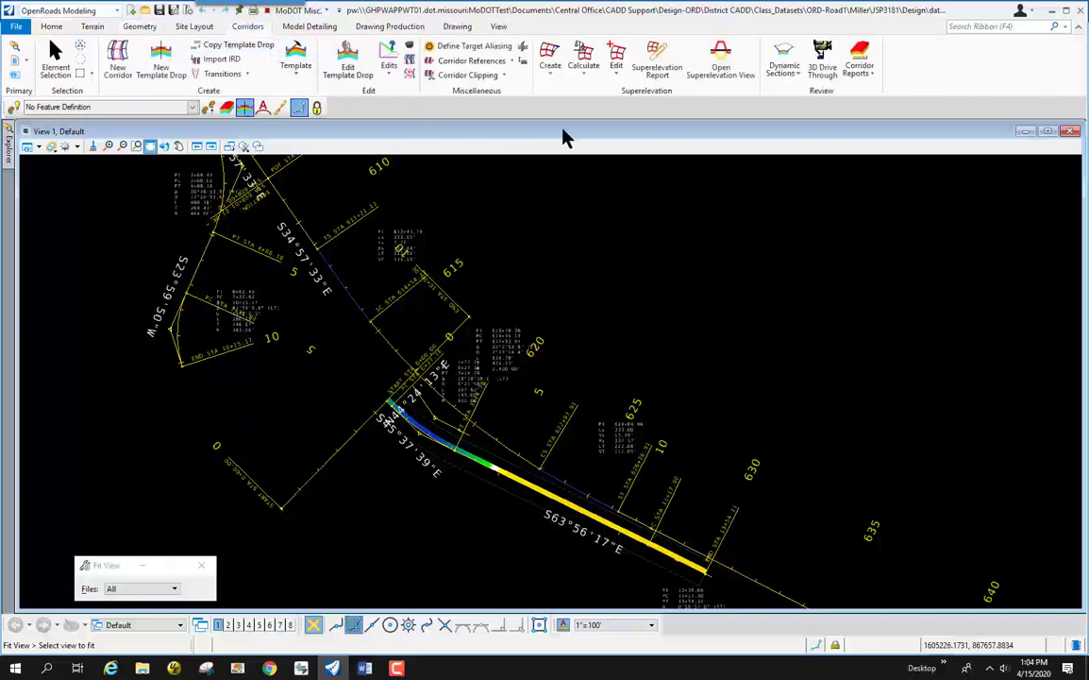
left_click(553, 80)
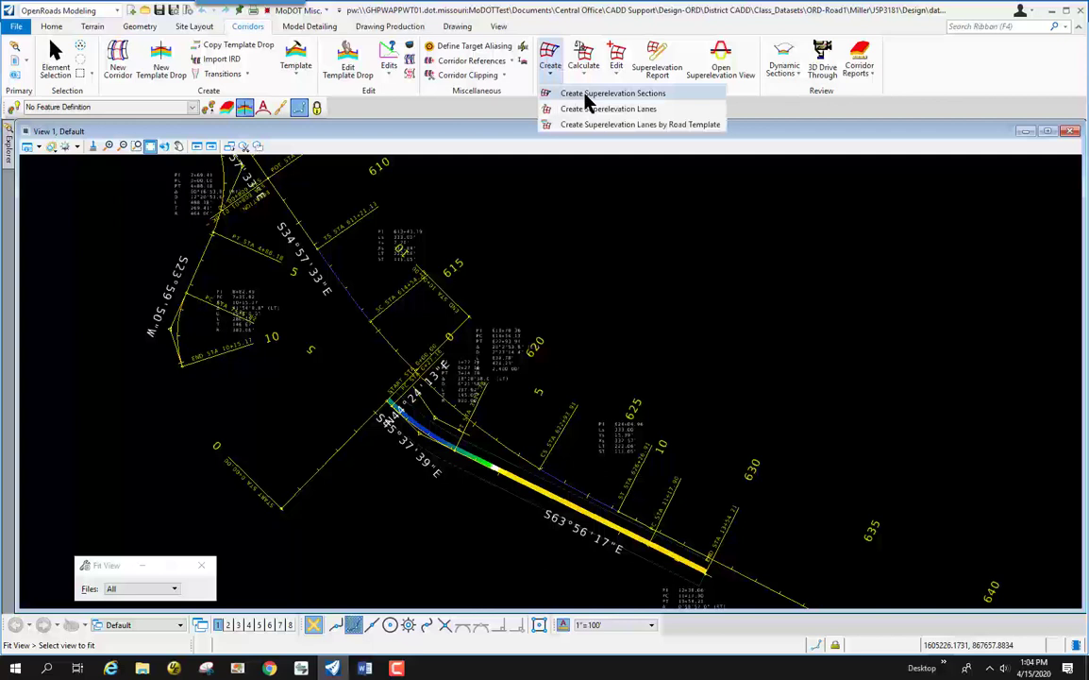
left_click(585, 95)
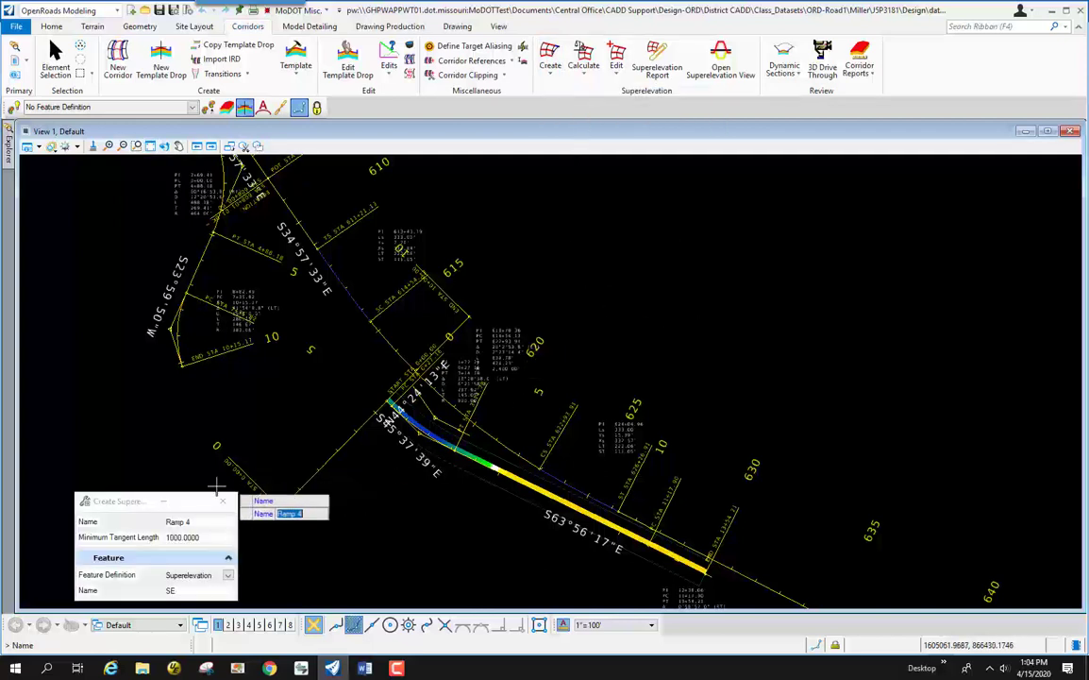
left_click_drag(134, 501, 648, 215)
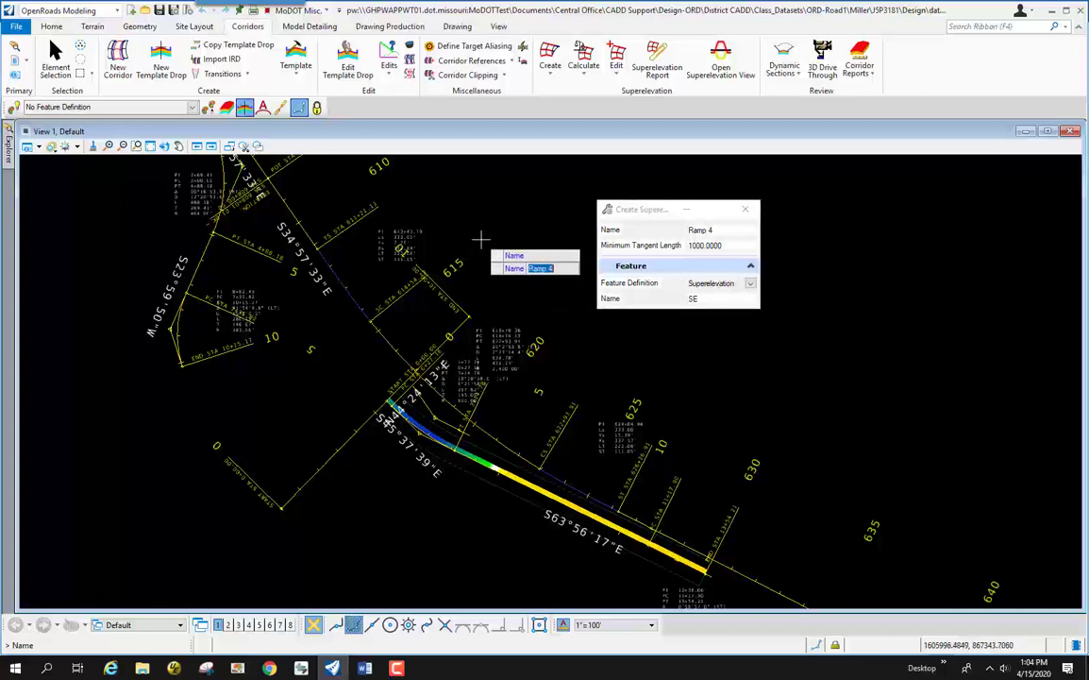
type("Route 54")
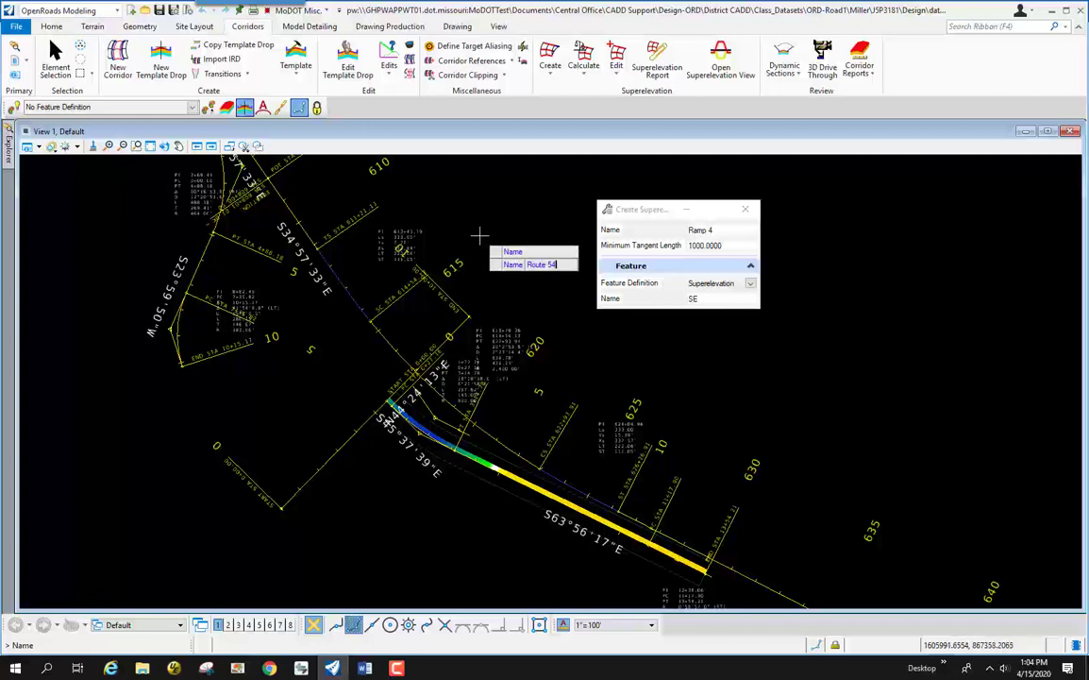
key("Return")
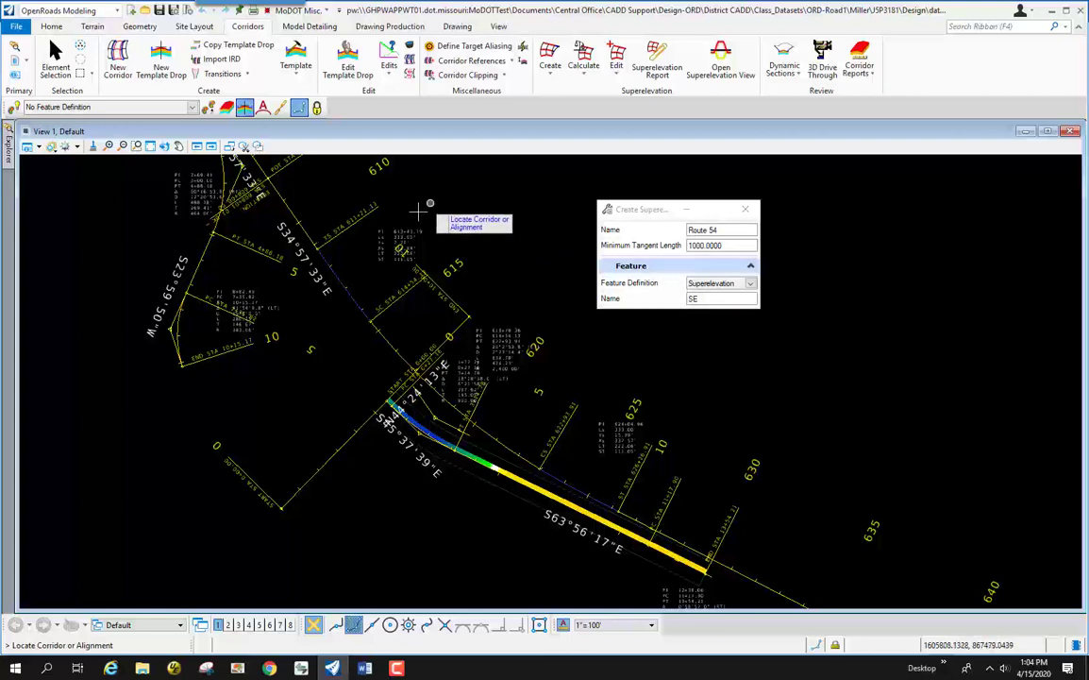
left_click(354, 300)
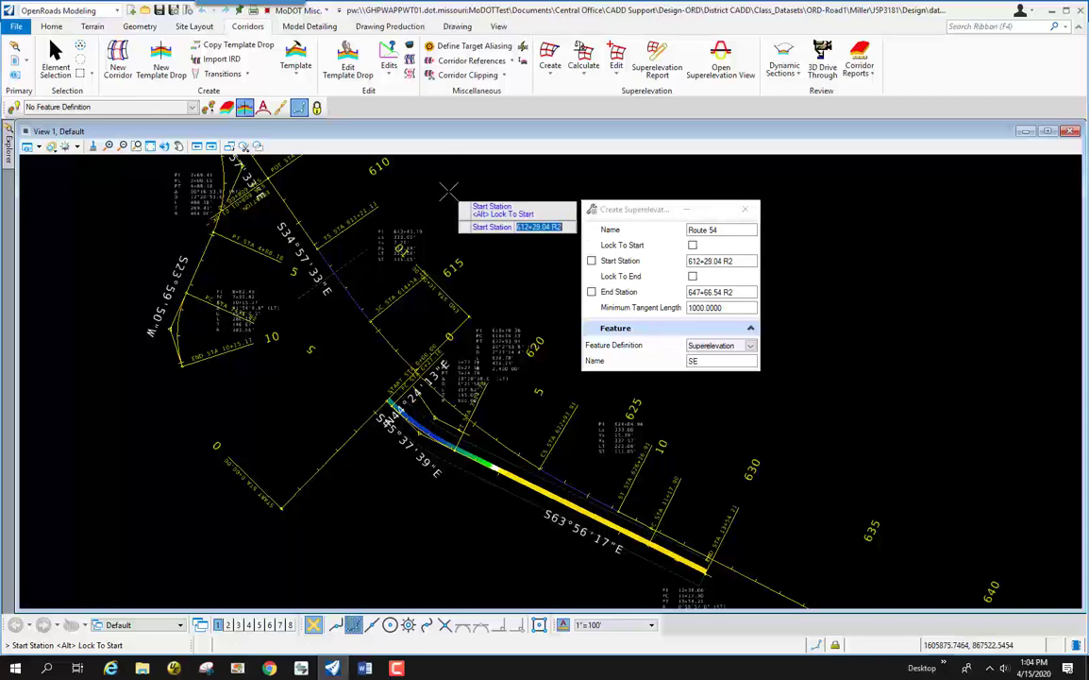
Lock the section to the alignment's start and end, accept the 1000 minimum tangent length, and leave the lane creation that follows
key("alt")
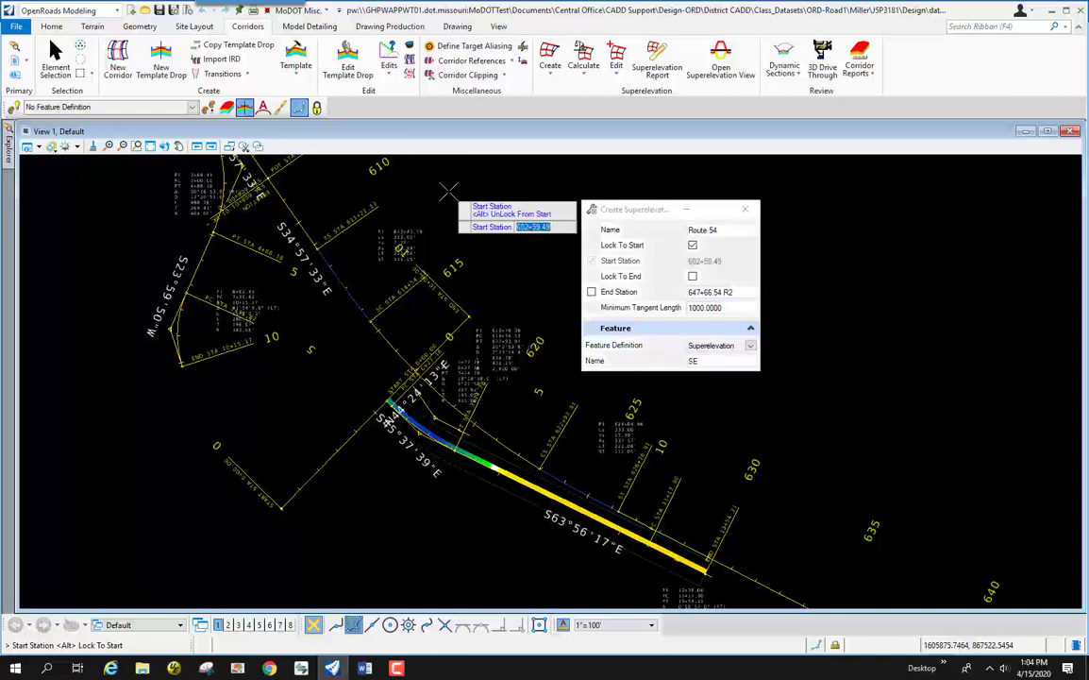
left_click(448, 191)
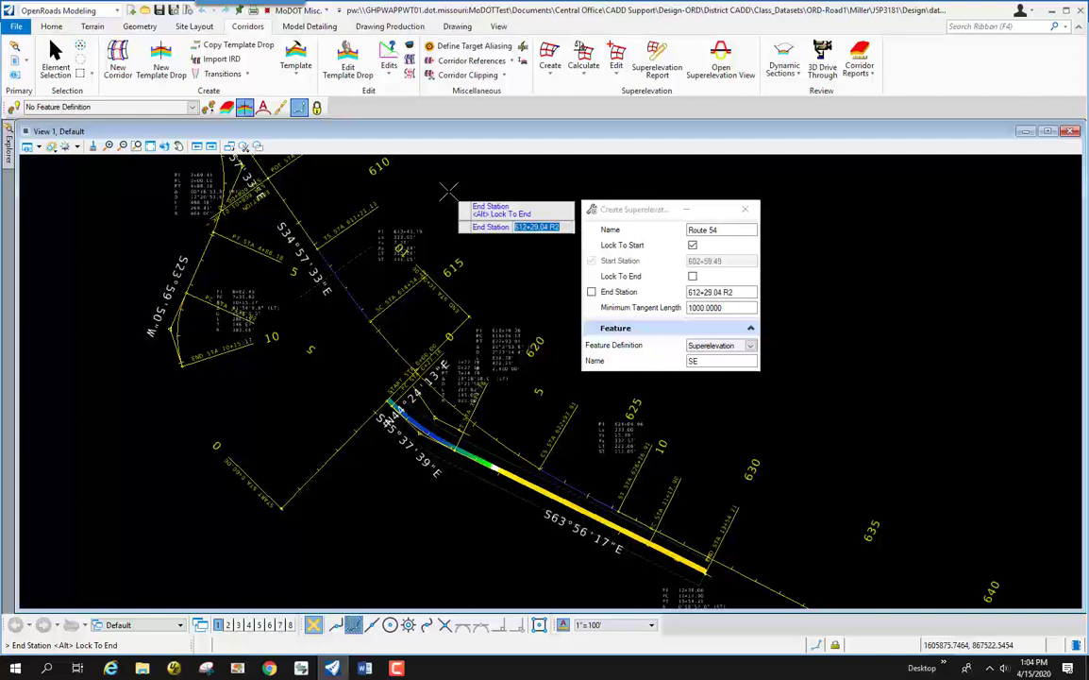
key("alt")
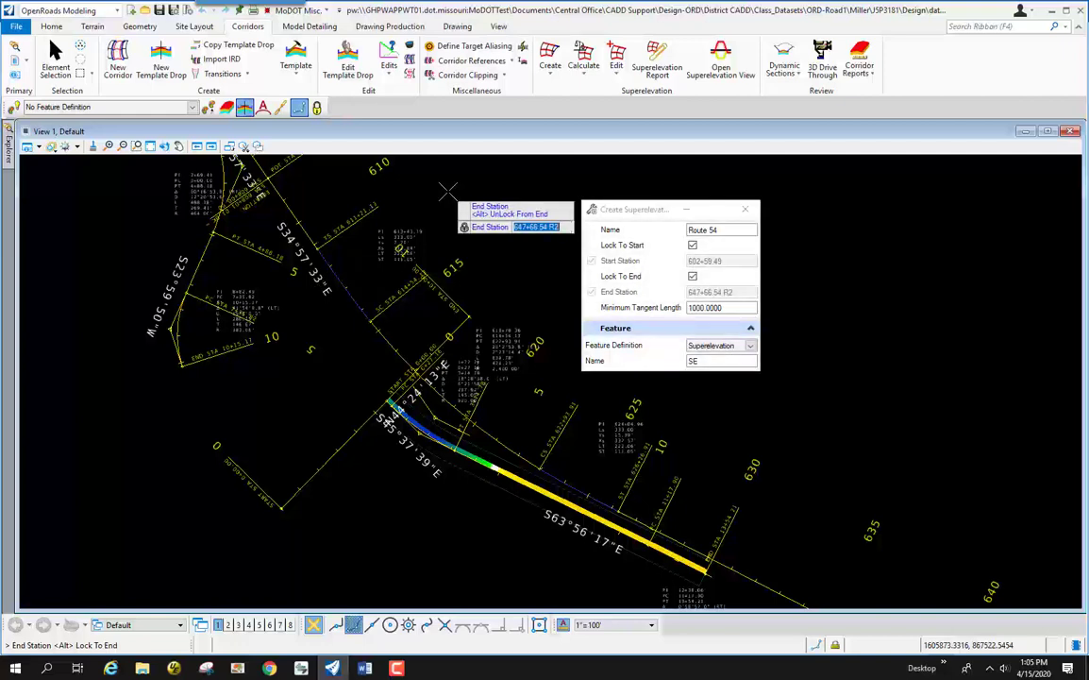
left_click(448, 192)
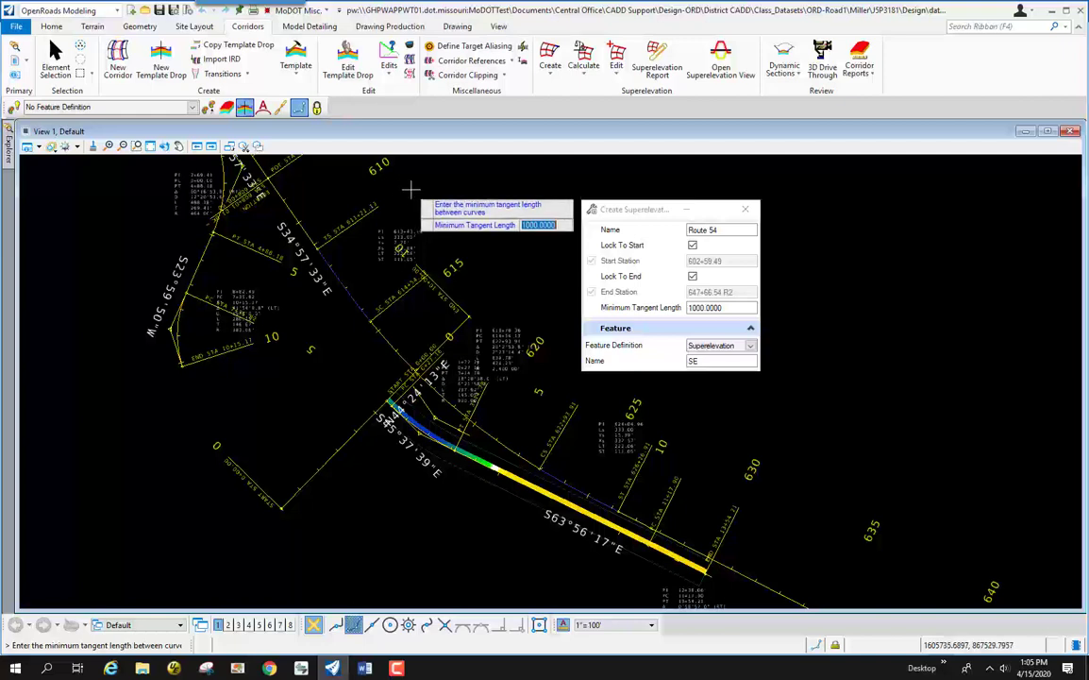
left_click(411, 189)
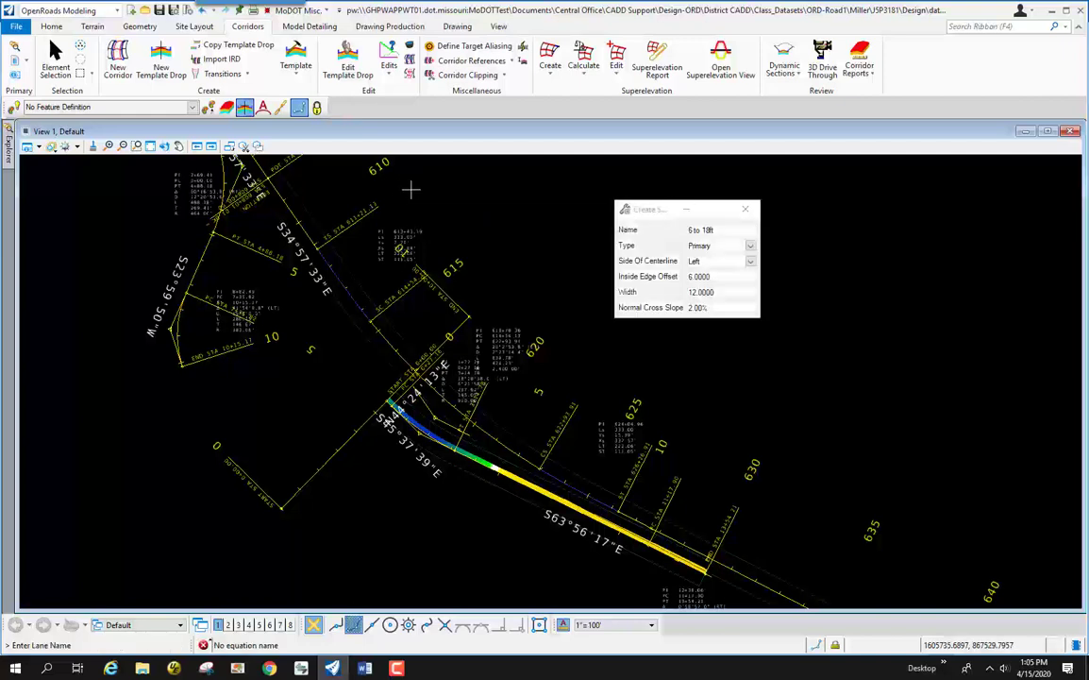
right_click(480, 224)
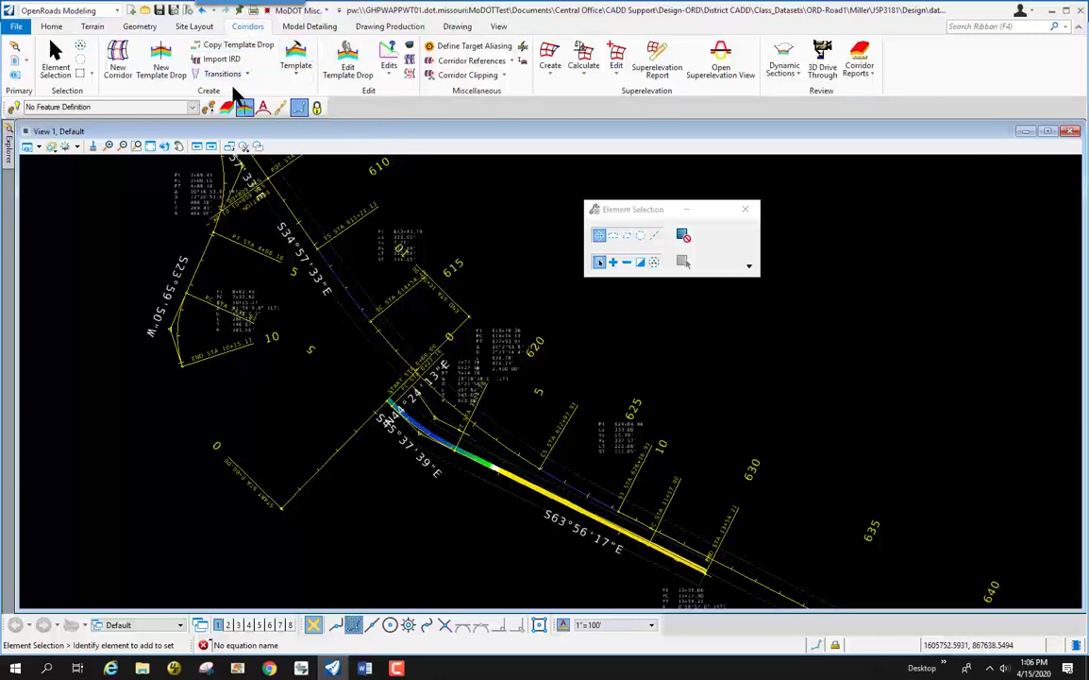
Load the template library J5P3181.itl from Miller, J5P3181, Design, data-6 in the template editor and close the editor
left_click(302, 58)
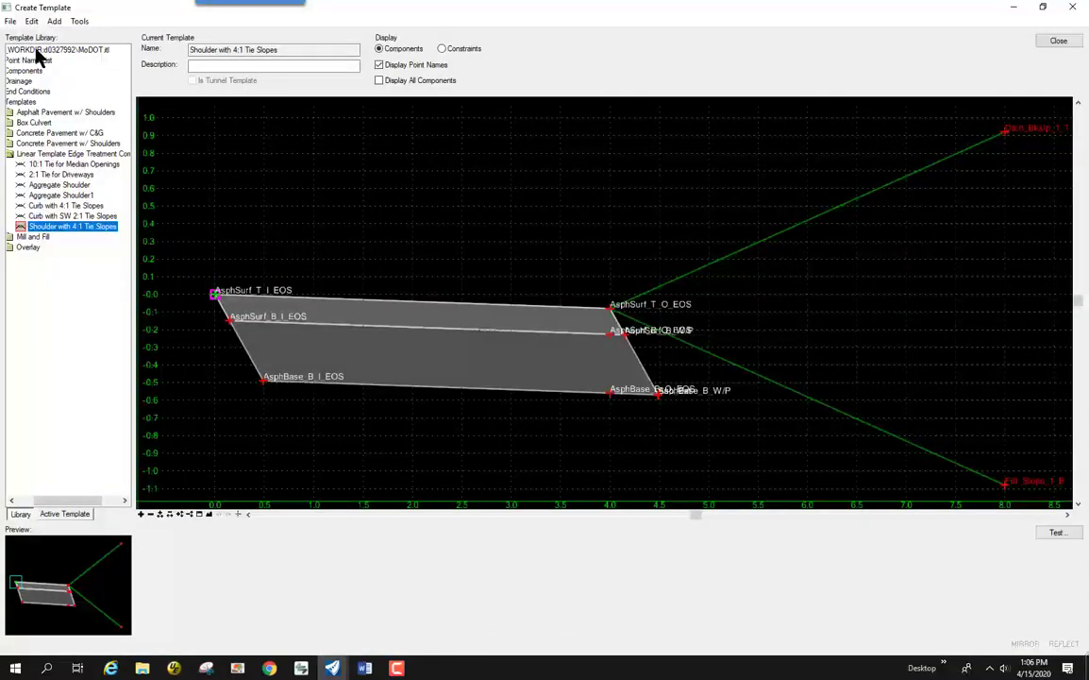
left_click(9, 21)
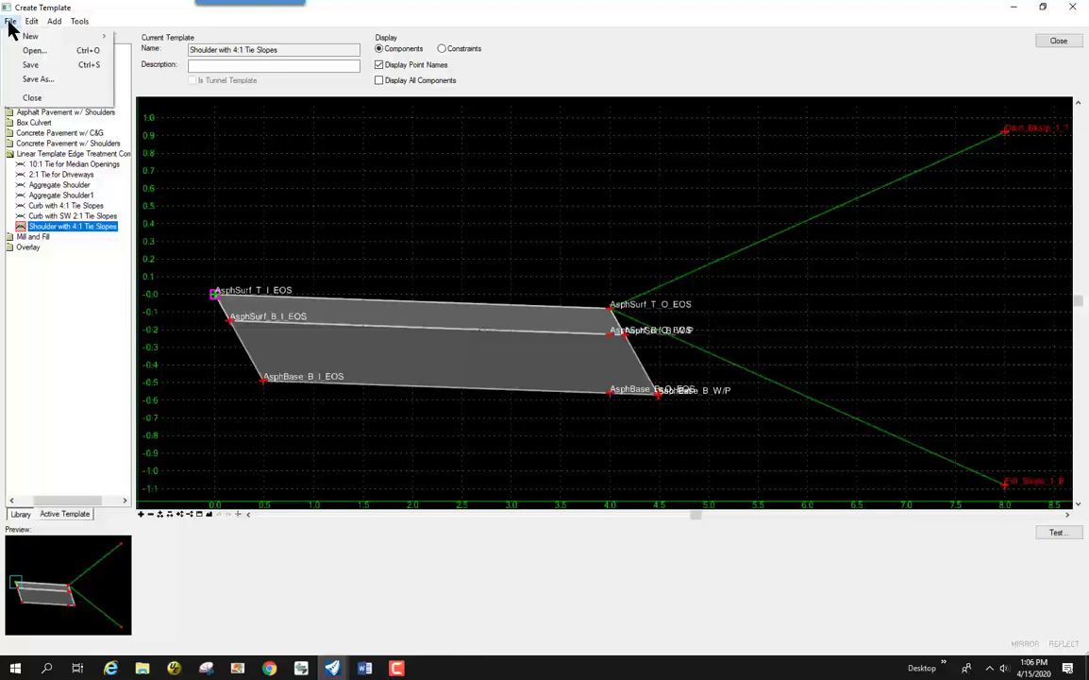
mouse_move(31, 21)
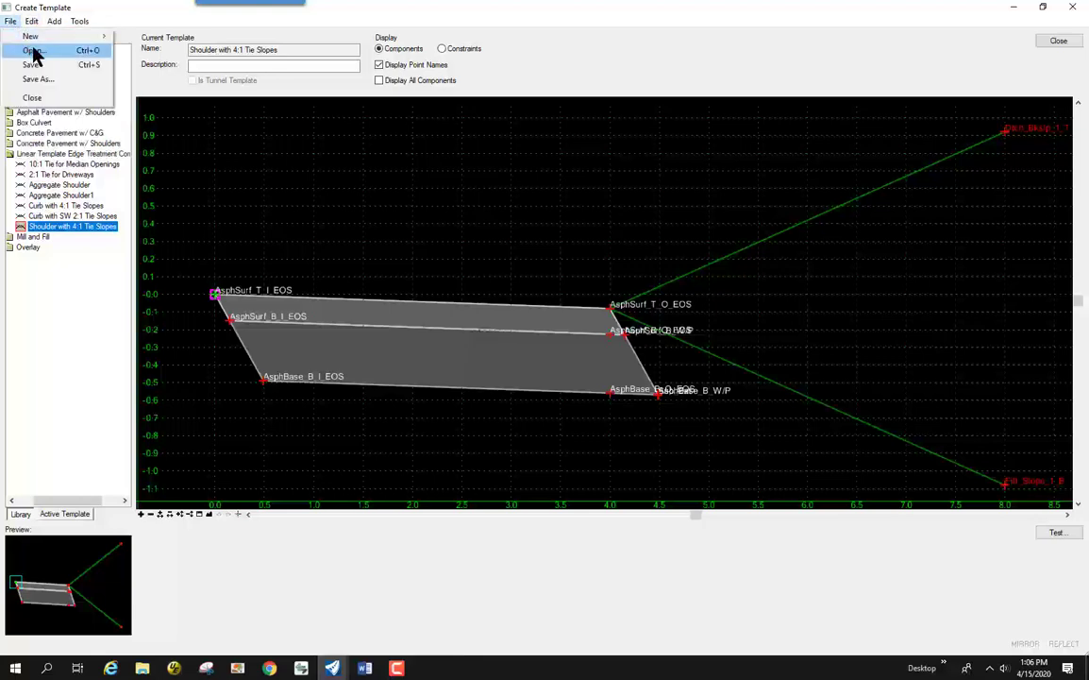
left_click(33, 48)
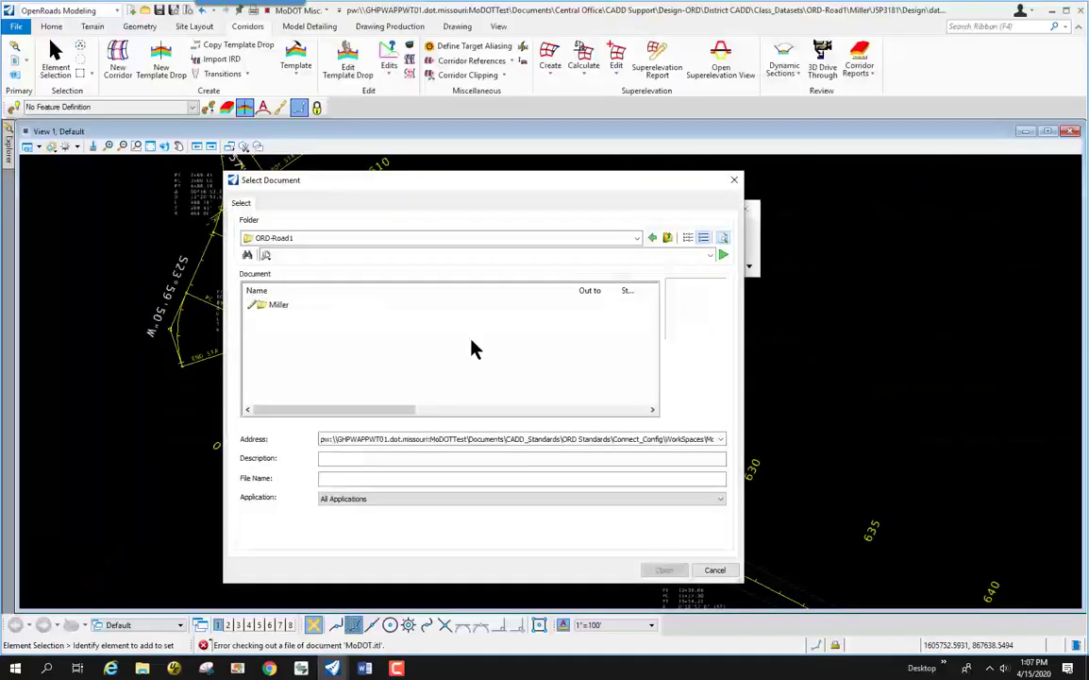
double_click(266, 307)
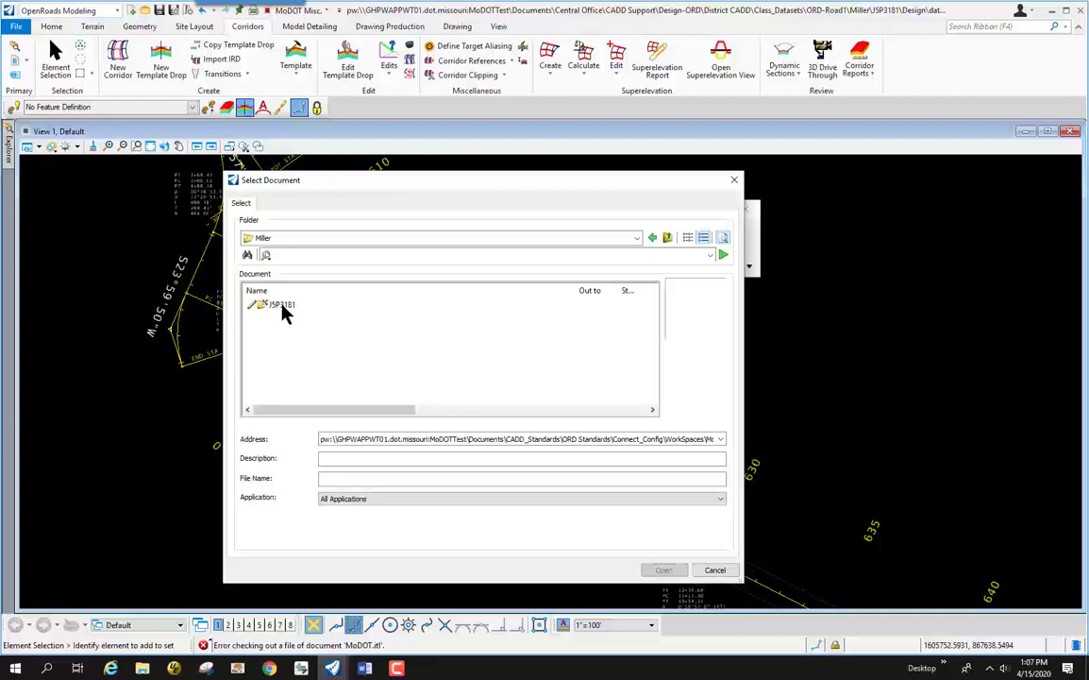
double_click(281, 305)
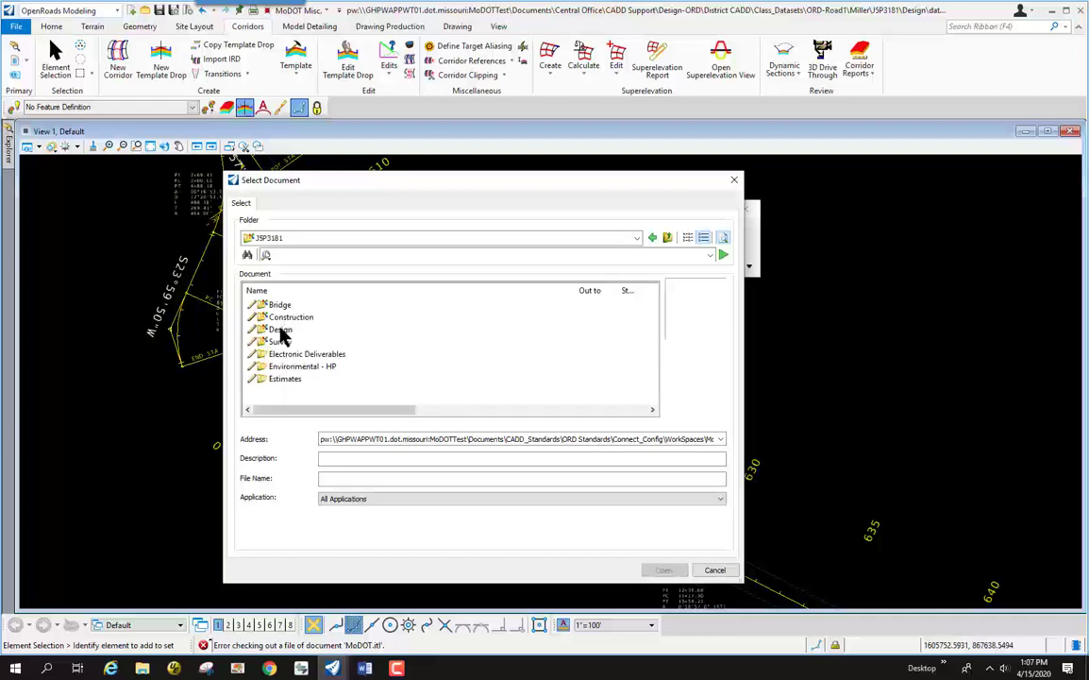
double_click(280, 331)
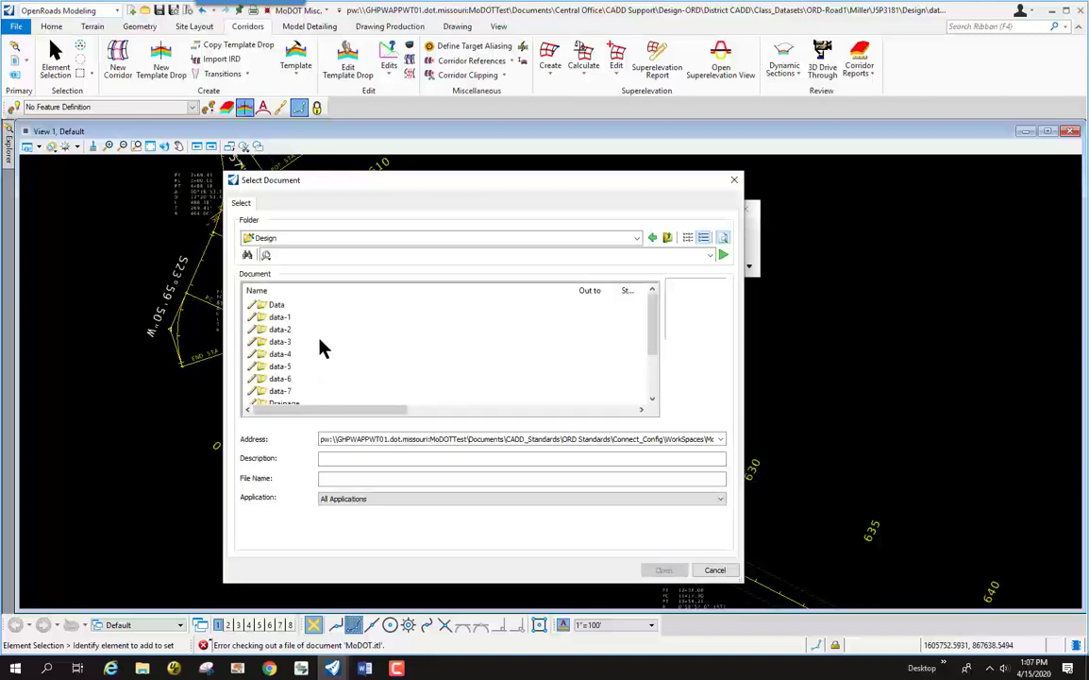
double_click(274, 378)
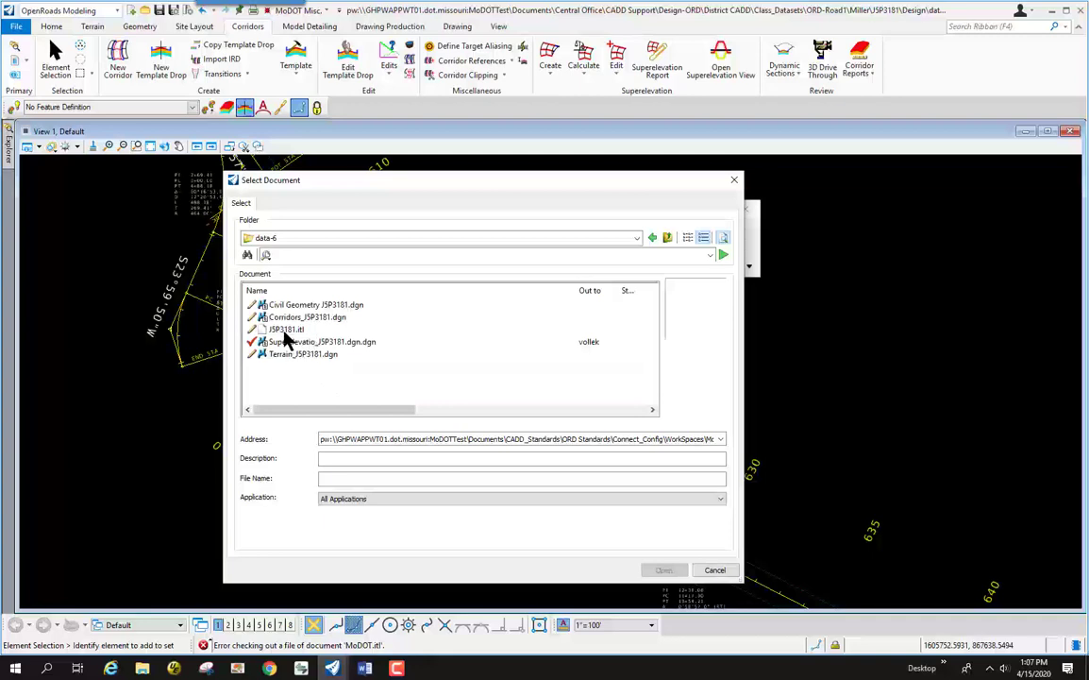
double_click(283, 330)
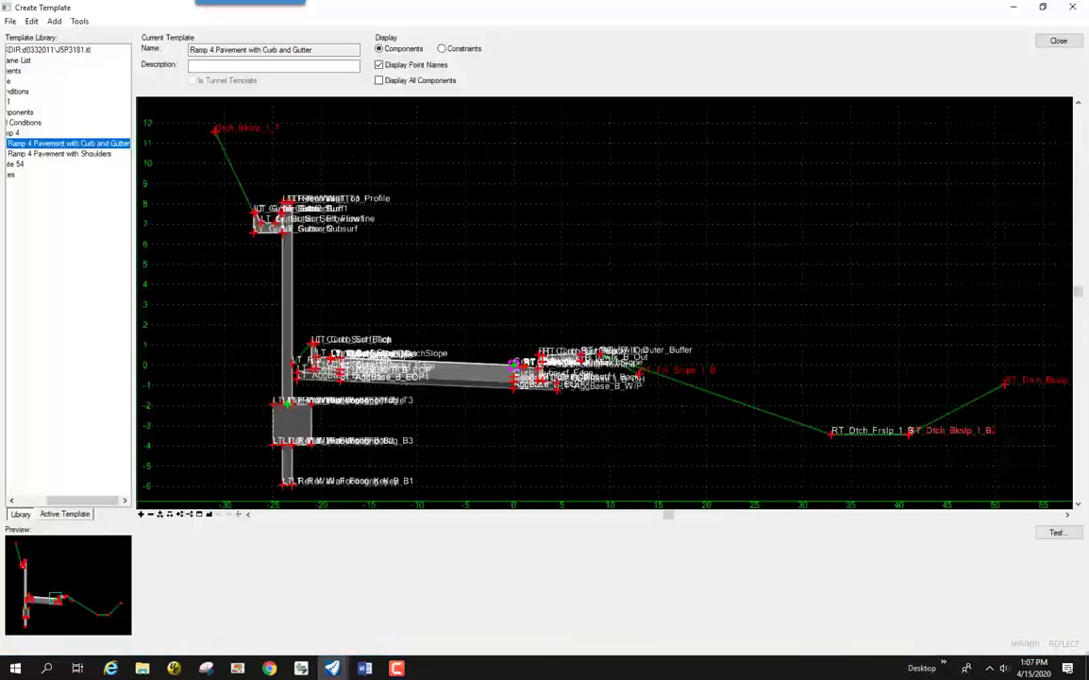
left_click(1058, 43)
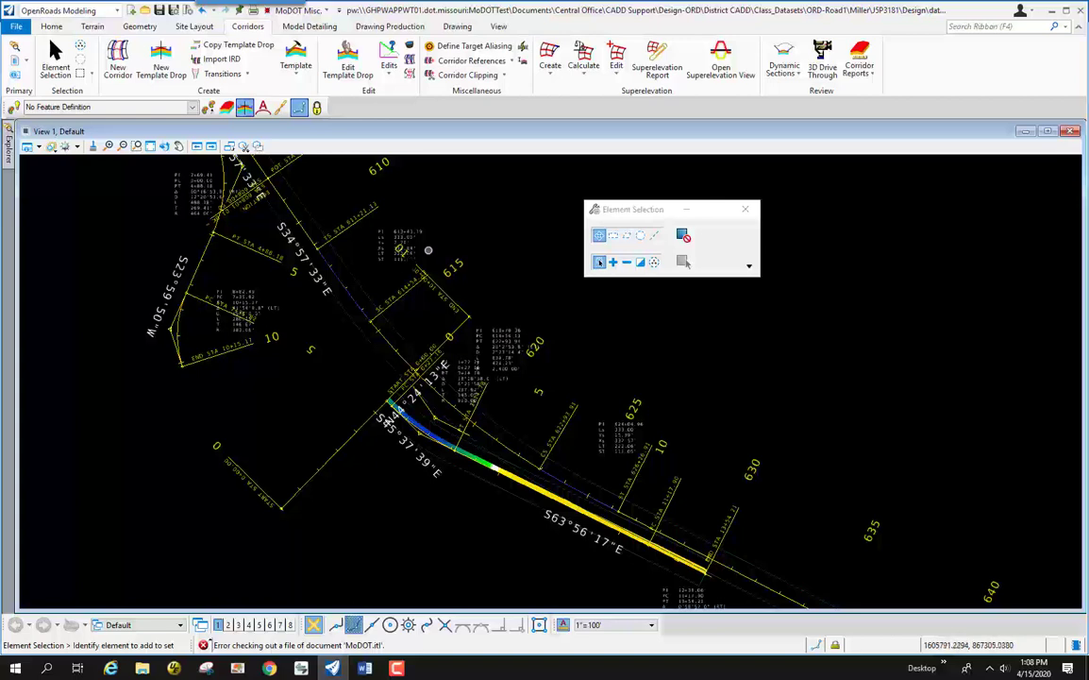
Start Create Superelevation Lanes by Road Template and select the Route 54 superelevation section as the only section
scroll(311, 264, "up", 5)
scroll(358, 325, "down", 3)
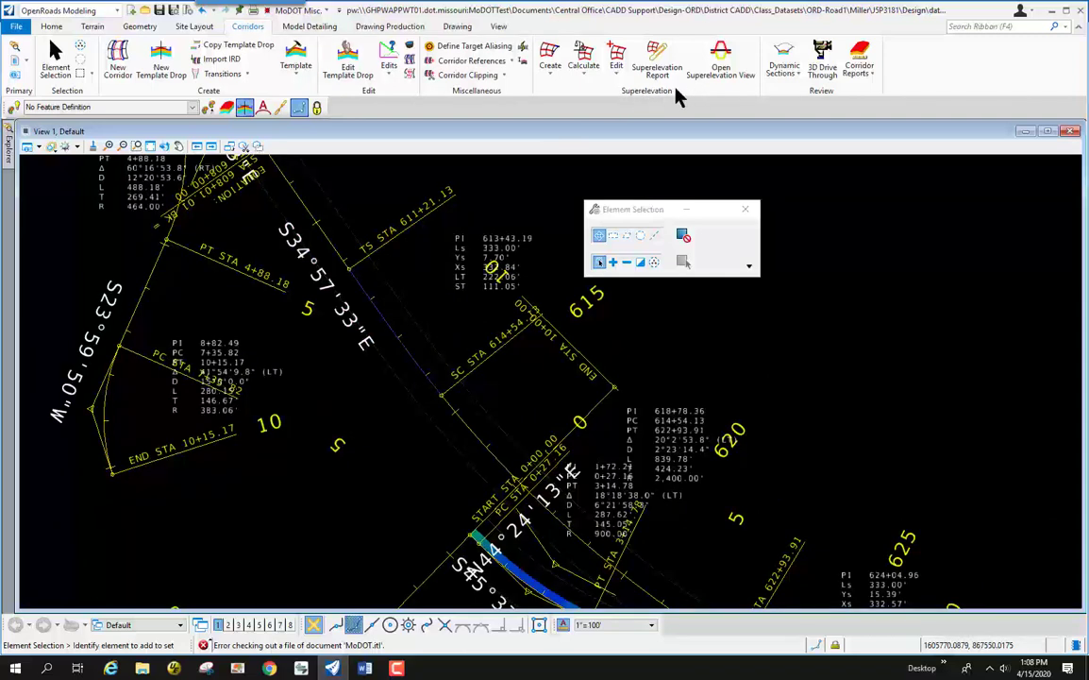
left_click(553, 75)
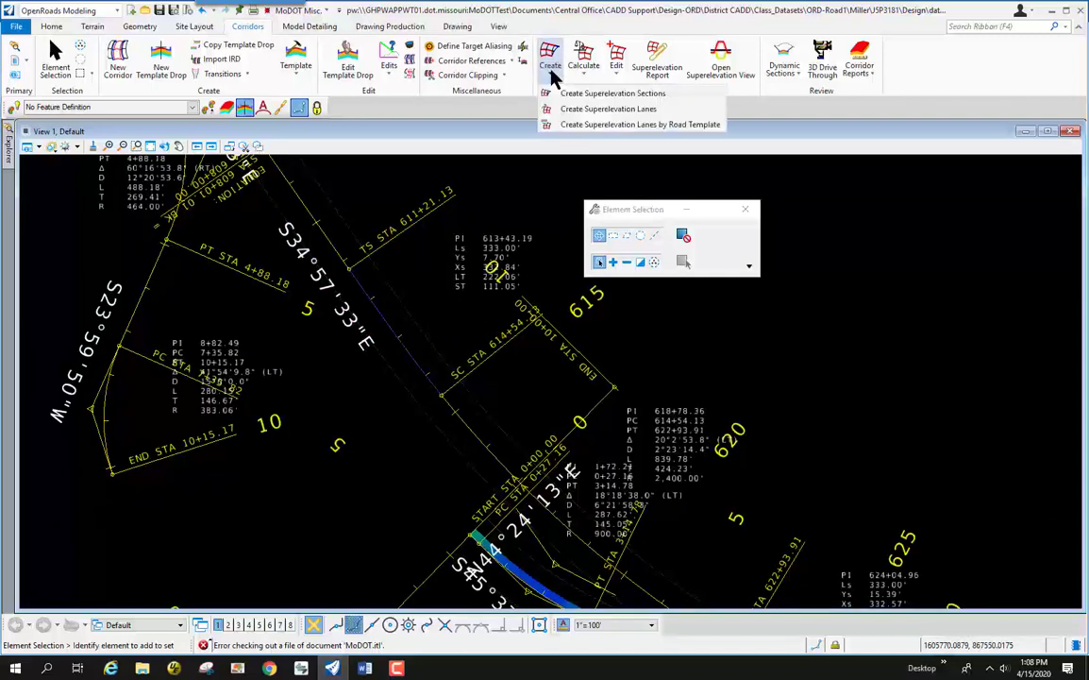
left_click(566, 125)
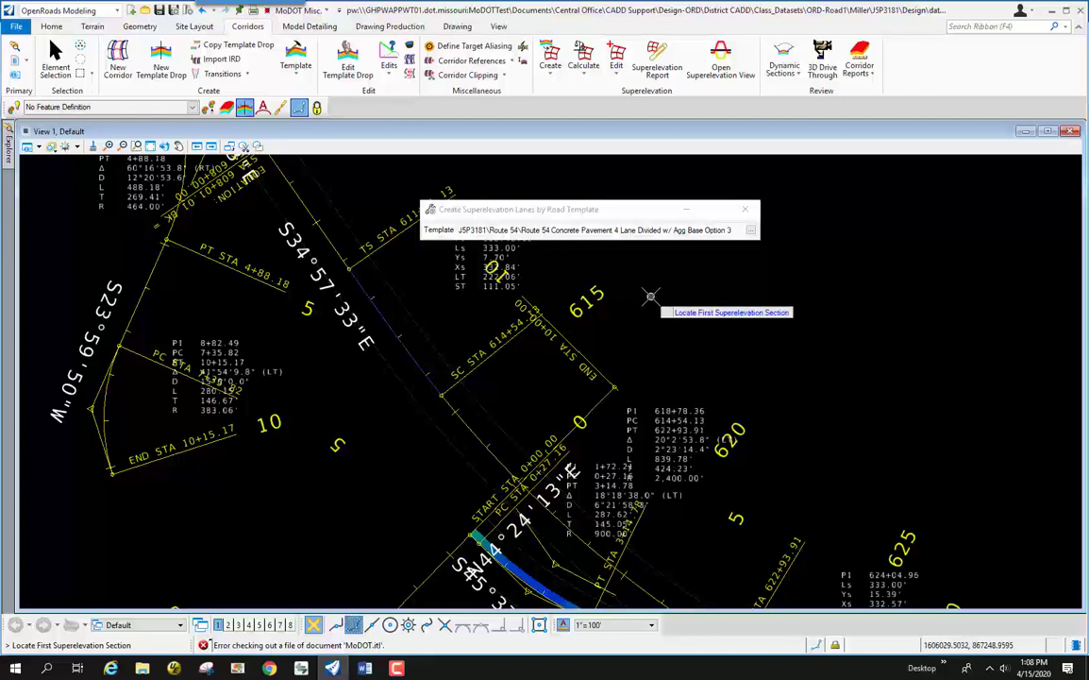
left_click(399, 297)
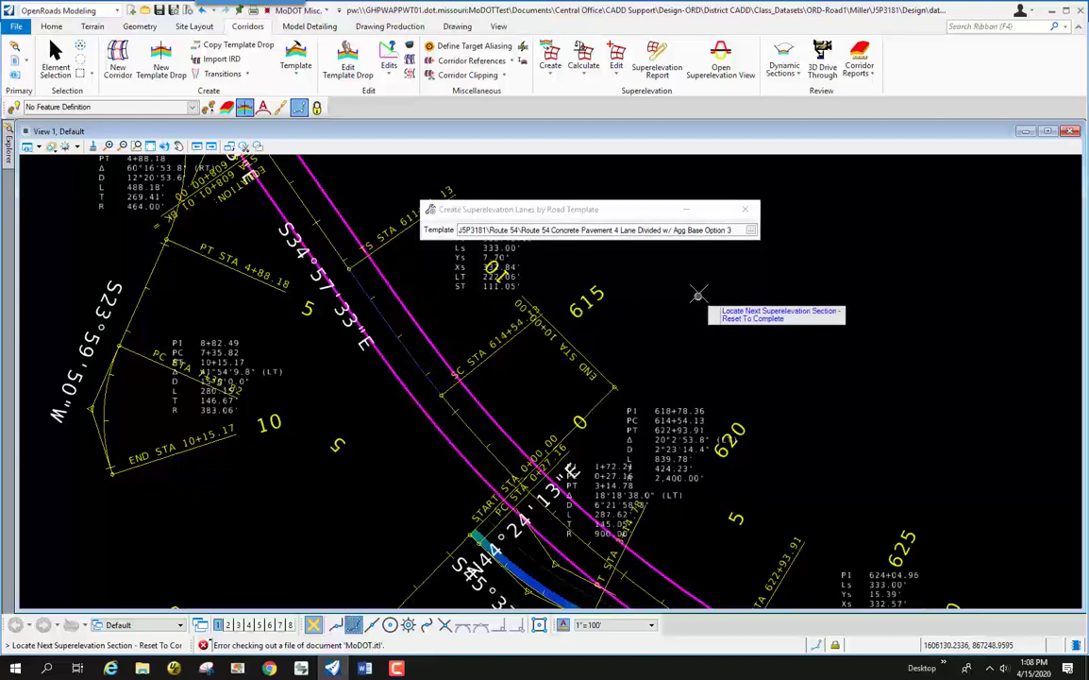
right_click(637, 271)
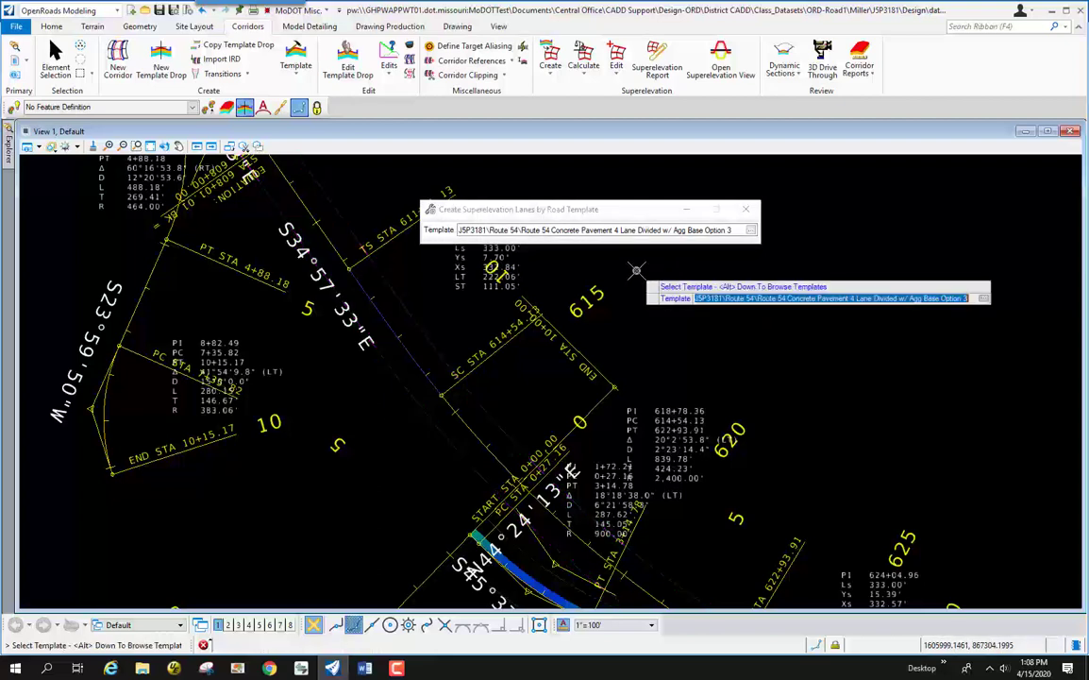
Create the superelevation lanes from the template Route 54 Concrete Pavement 4 Lane Divided w/ Agg Base Option 3
left_click(751, 229)
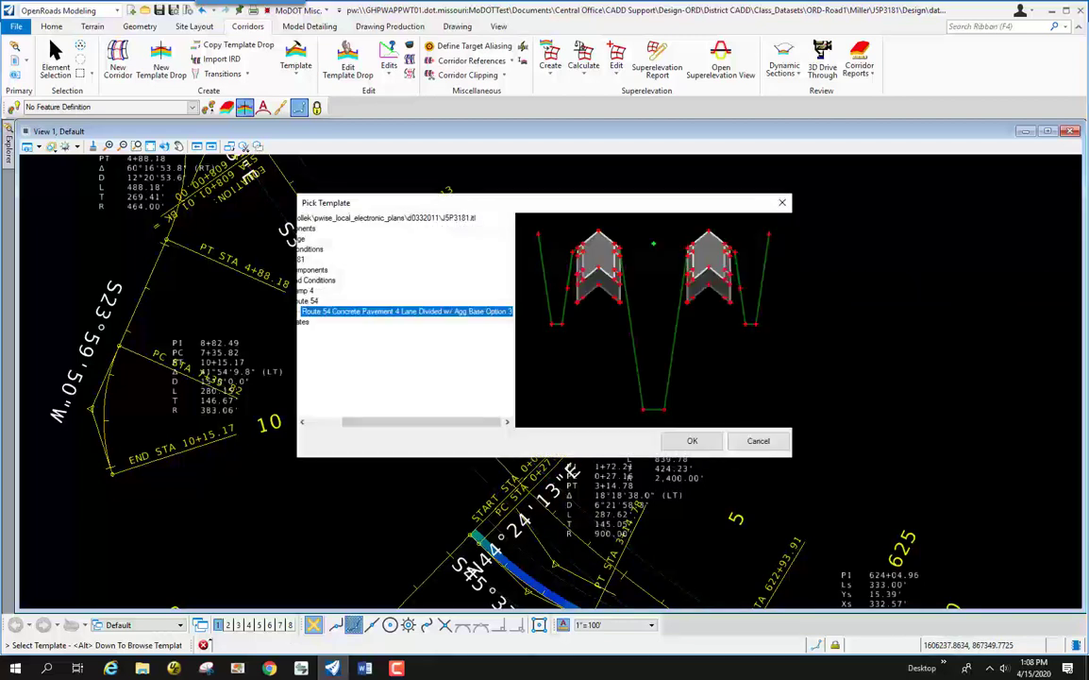
left_click(326, 421)
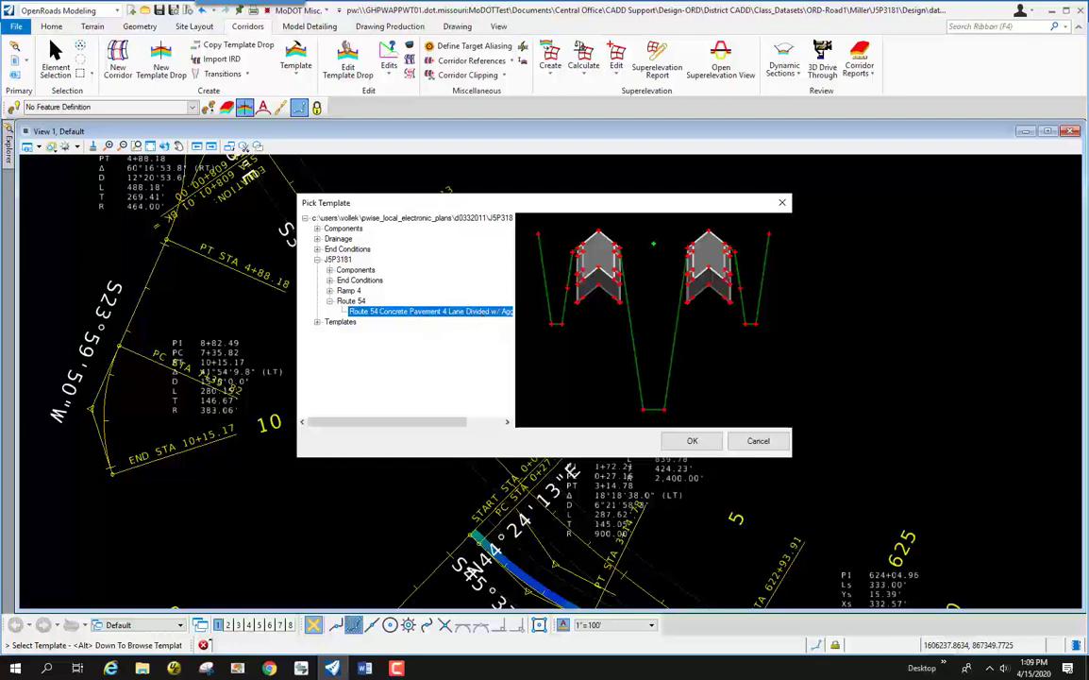
left_click(707, 443)
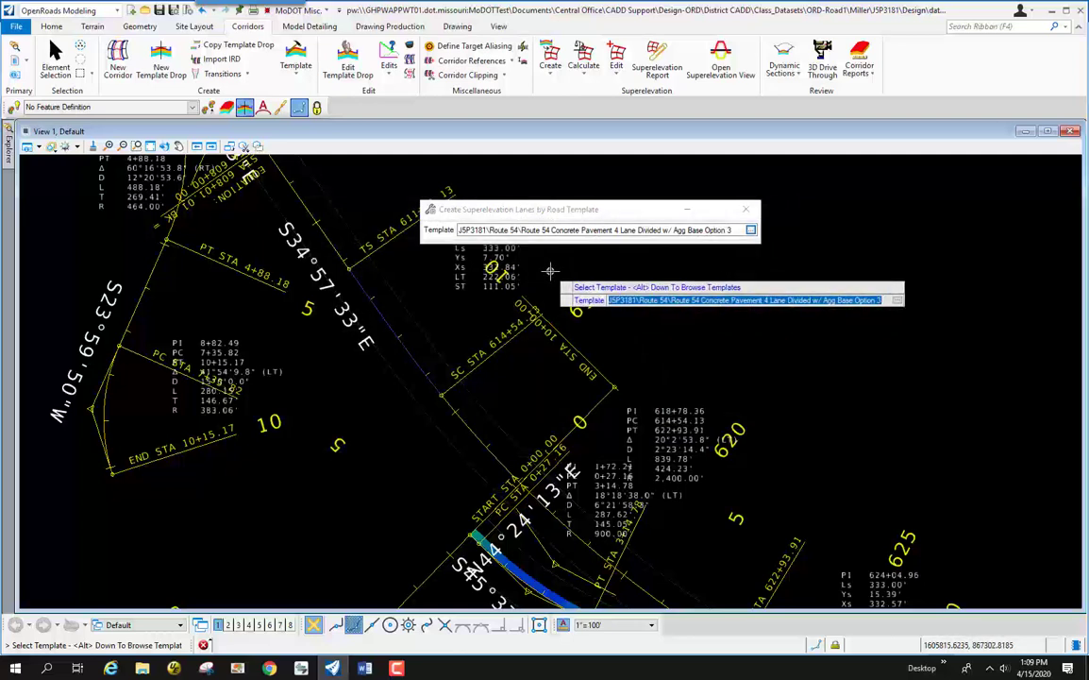
left_click(551, 272)
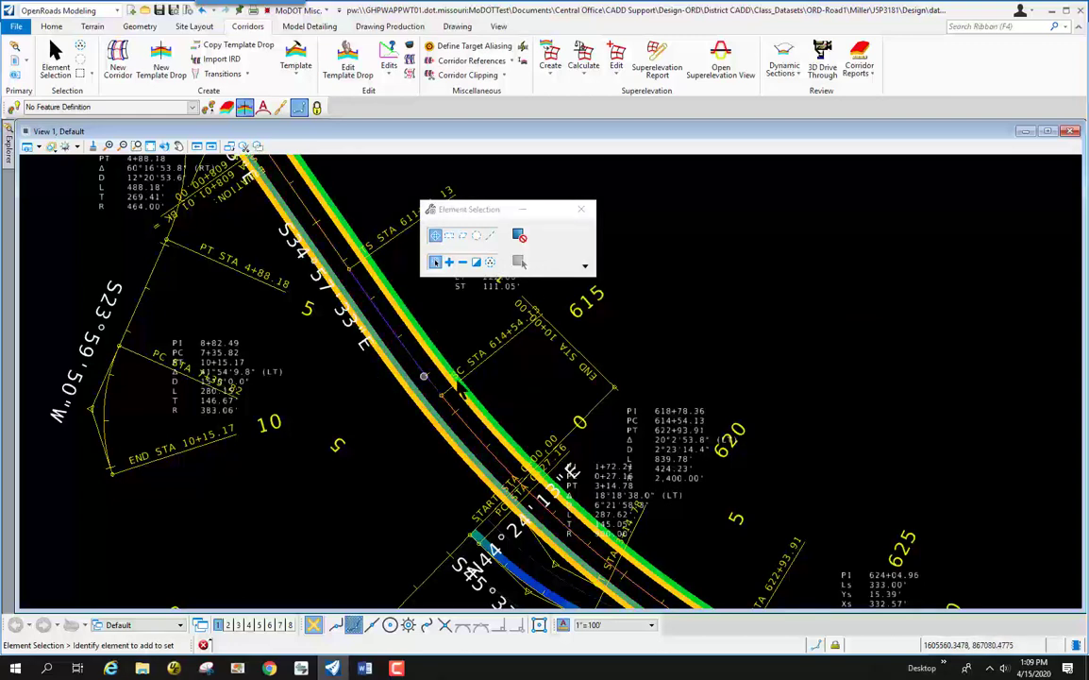
Move the Element Selection dialog aside and select the Route 54 superelevation section at the alignment's starting station
scroll(510, 385, "down", 2)
left_click_drag(461, 210, 721, 213)
scroll(415, 266, "up", 3)
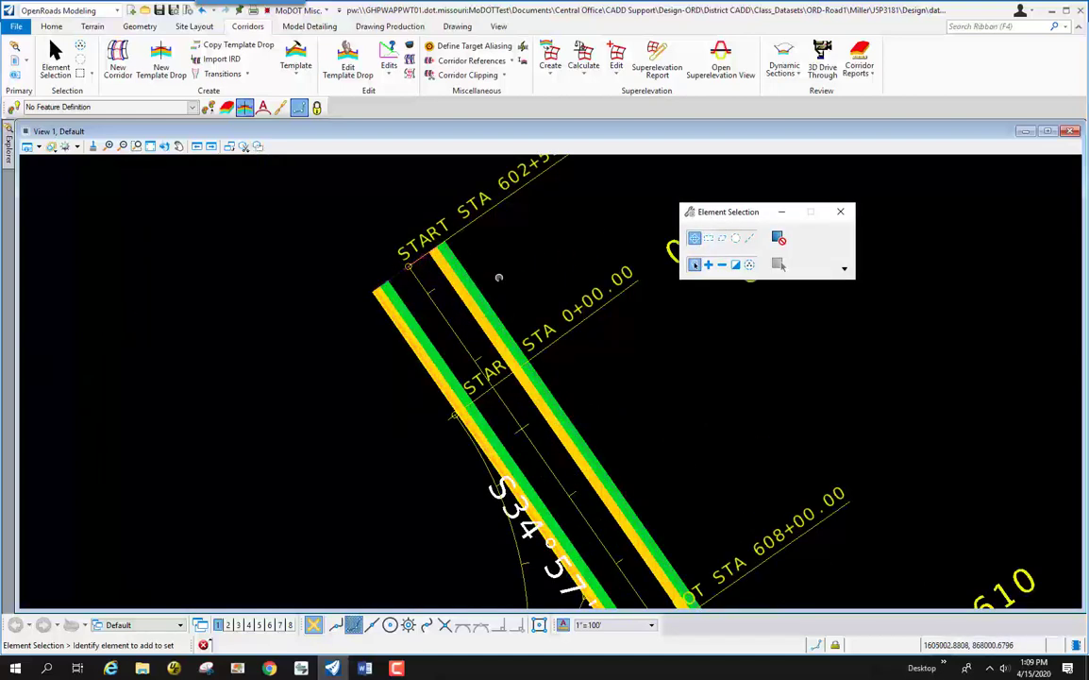
scroll(282, 288, "down", 1)
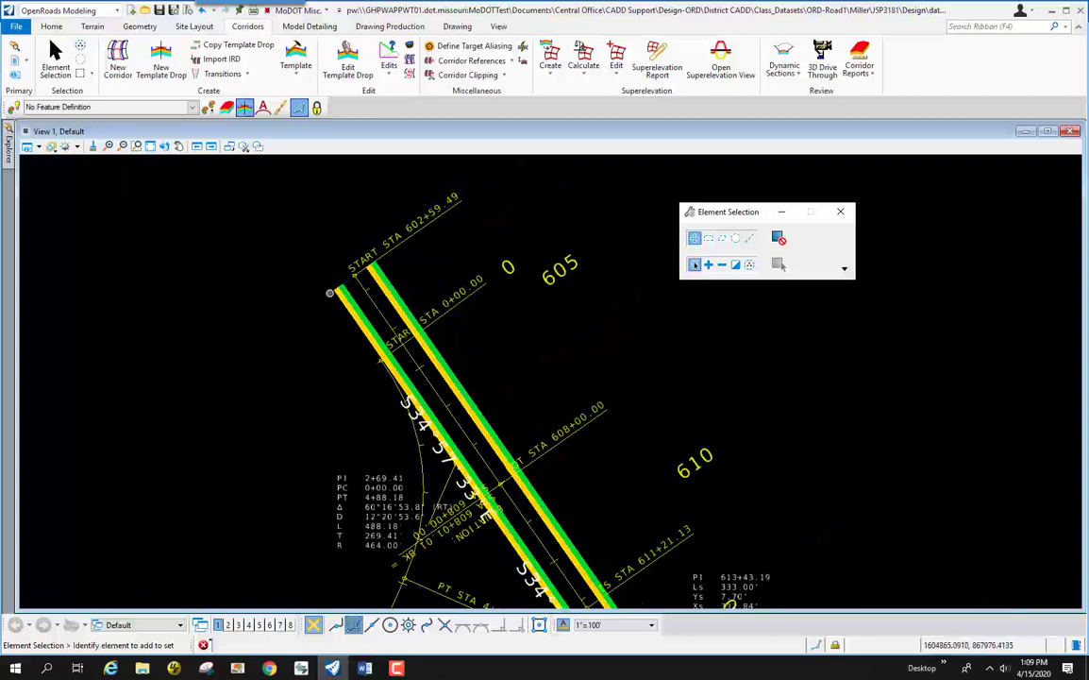
scroll(391, 258, "up", 1)
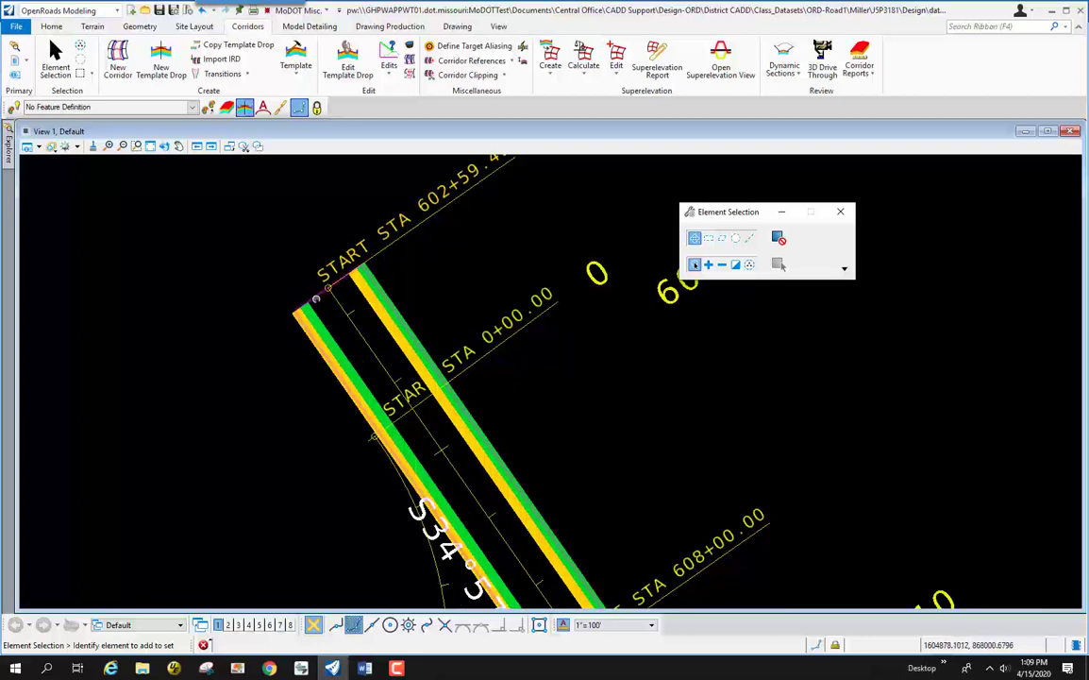
left_click(316, 298)
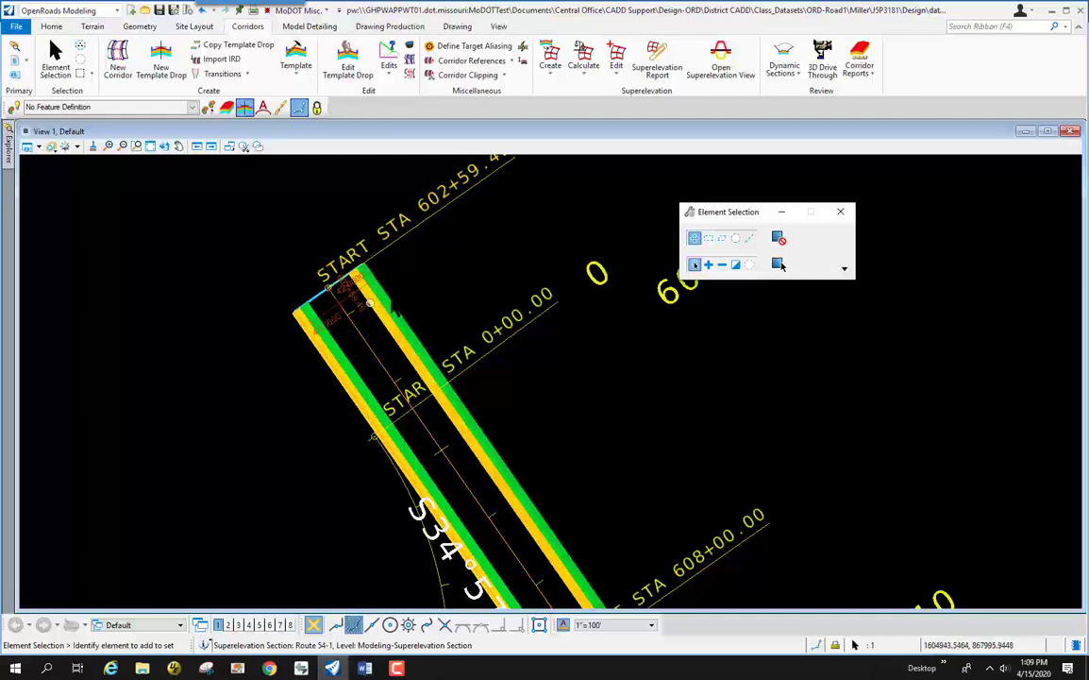
Examine the lane widths and offset dimensions on both roadways at the section's start, and clear the selection
scroll(324, 296, "up", 3)
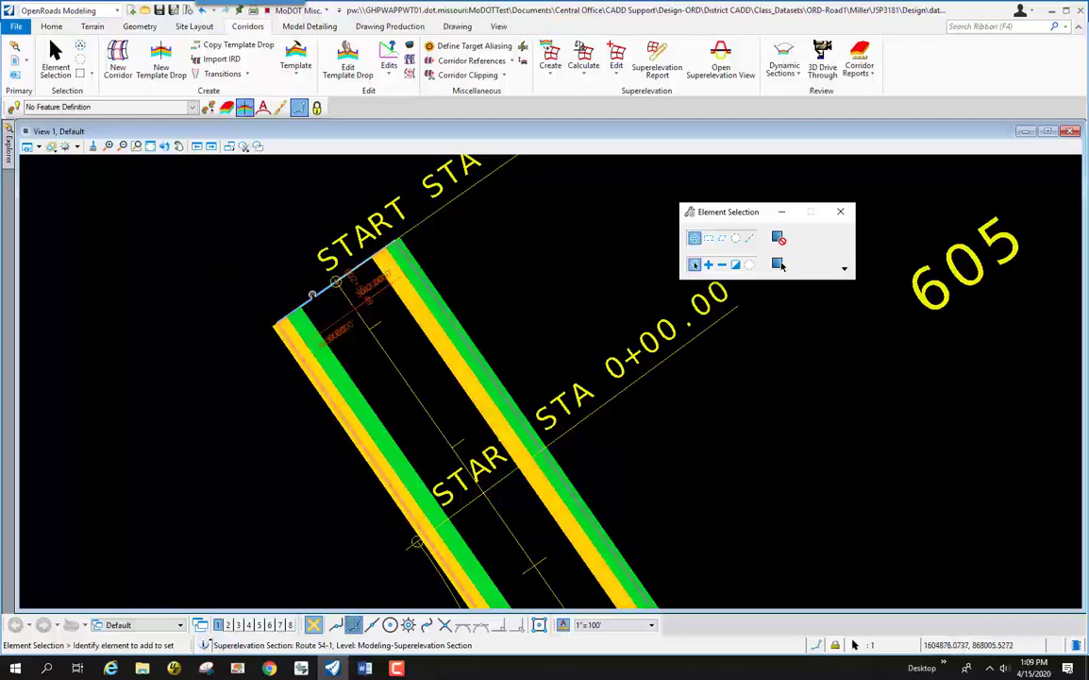
scroll(408, 288, "up", 2)
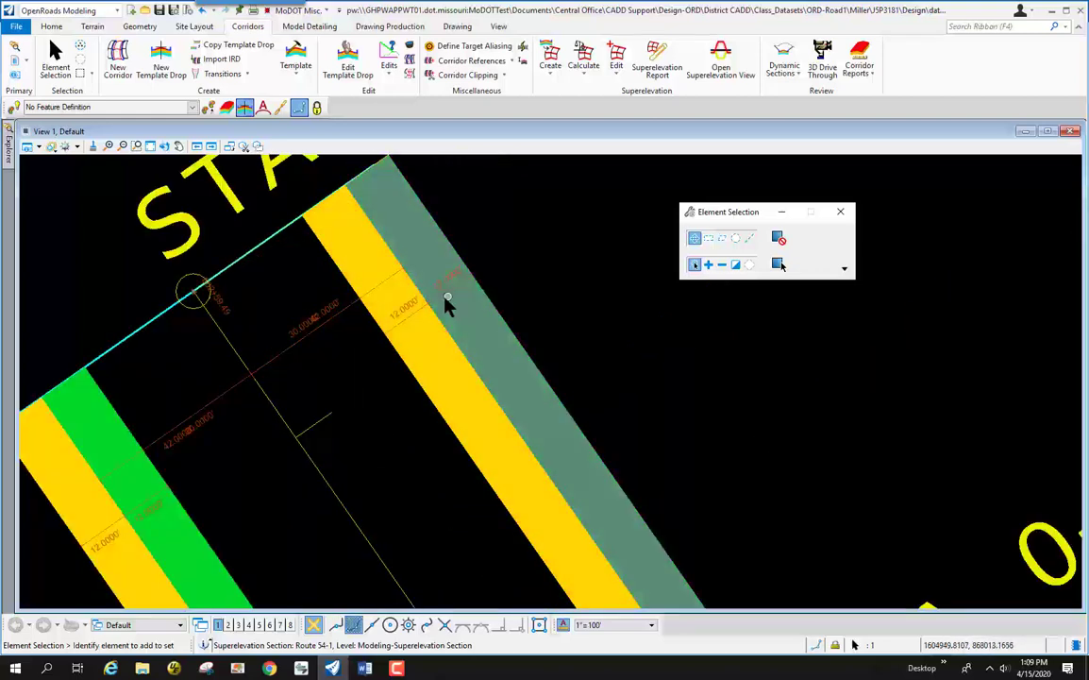
scroll(444, 301, "up", 1)
scroll(418, 308, "down", 1)
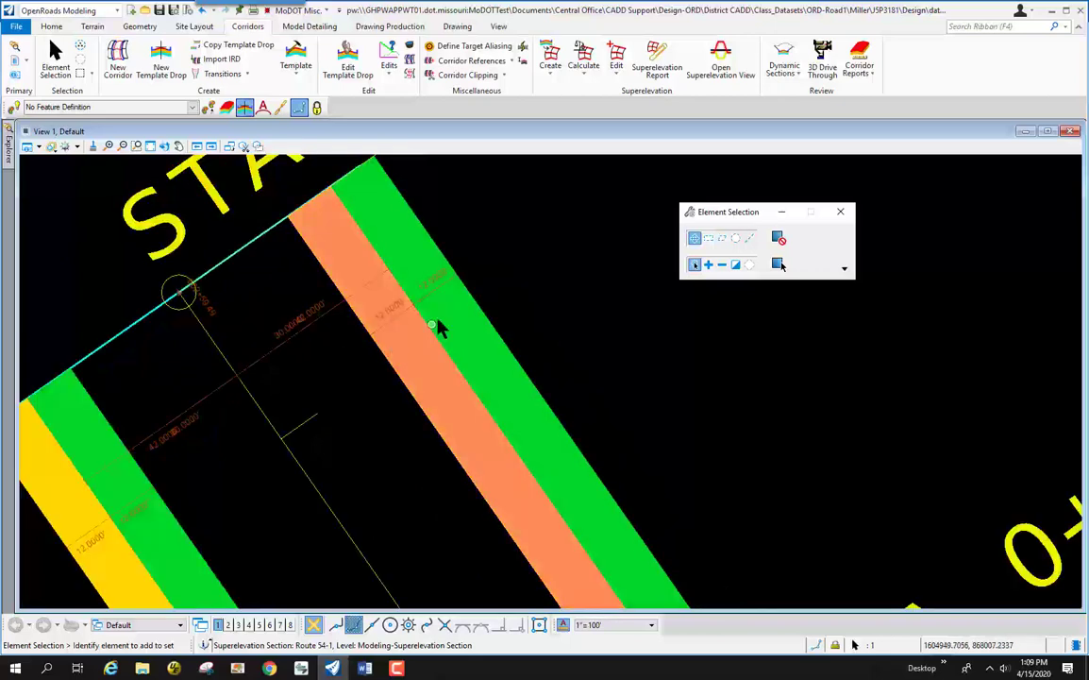
scroll(397, 319, "down", 2)
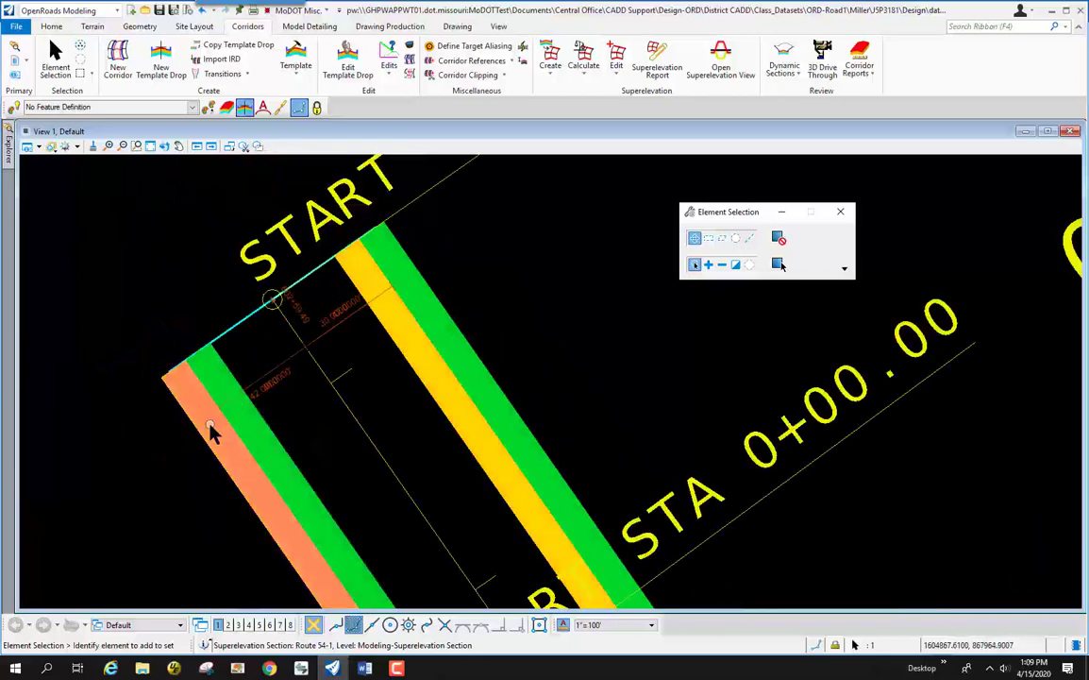
scroll(177, 238, "down", 2)
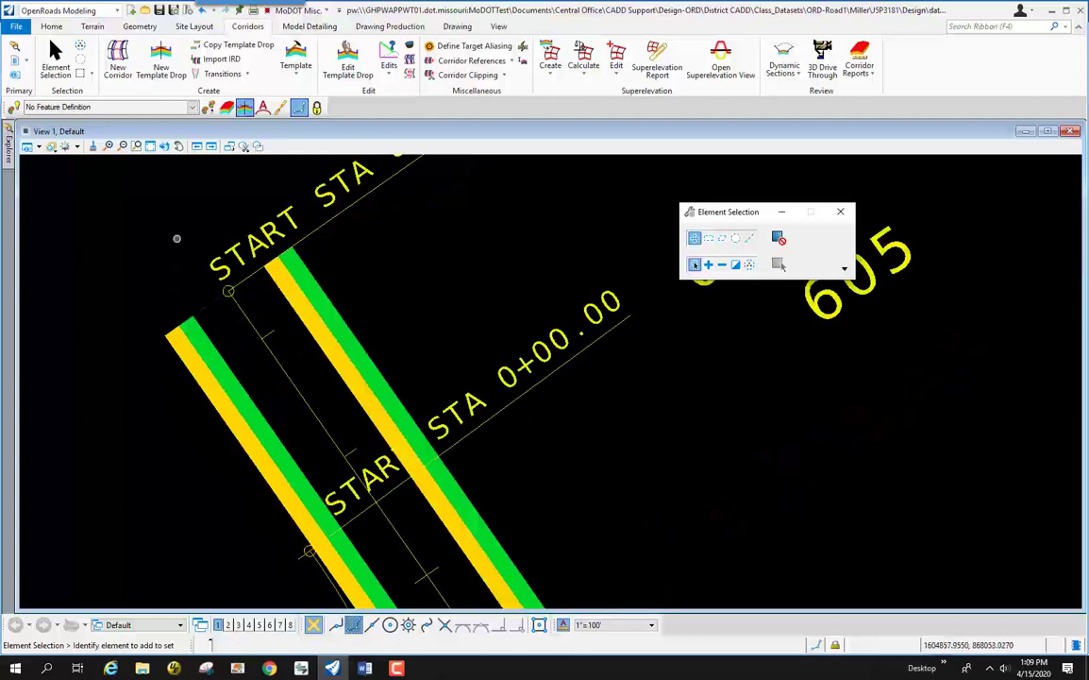
Open the template Route 54 Concrete Pavement 4 Lane Divided w/ Agg Base Option 3 from the J5P3181 Route 54 folder in the template editor
left_click(295, 56)
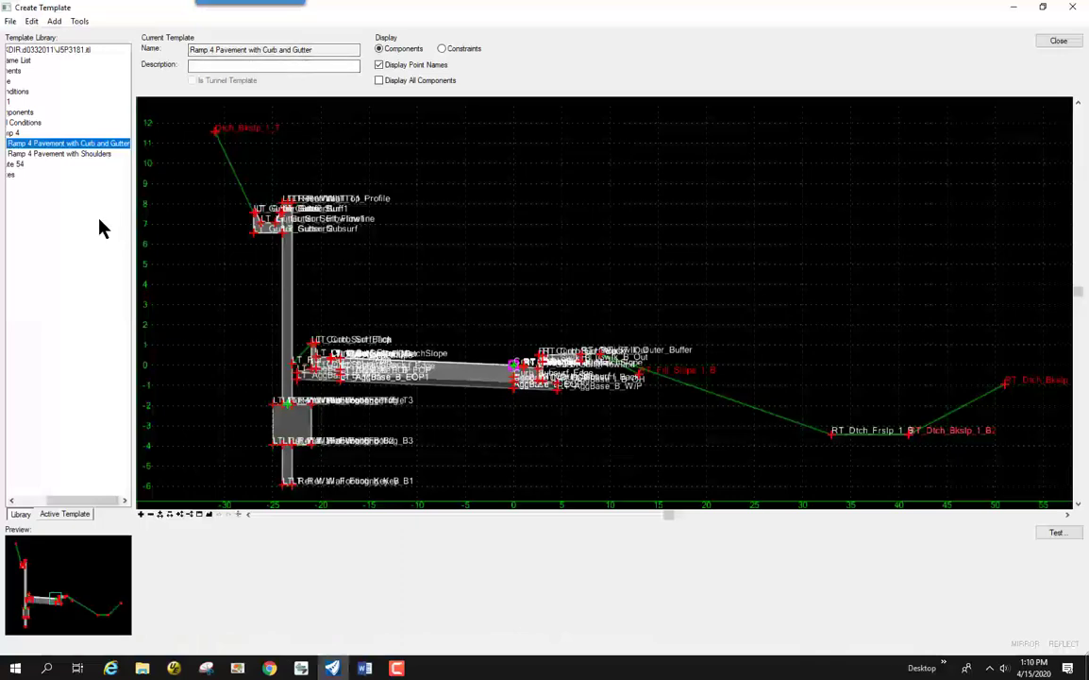
left_click_drag(63, 505, 10, 503)
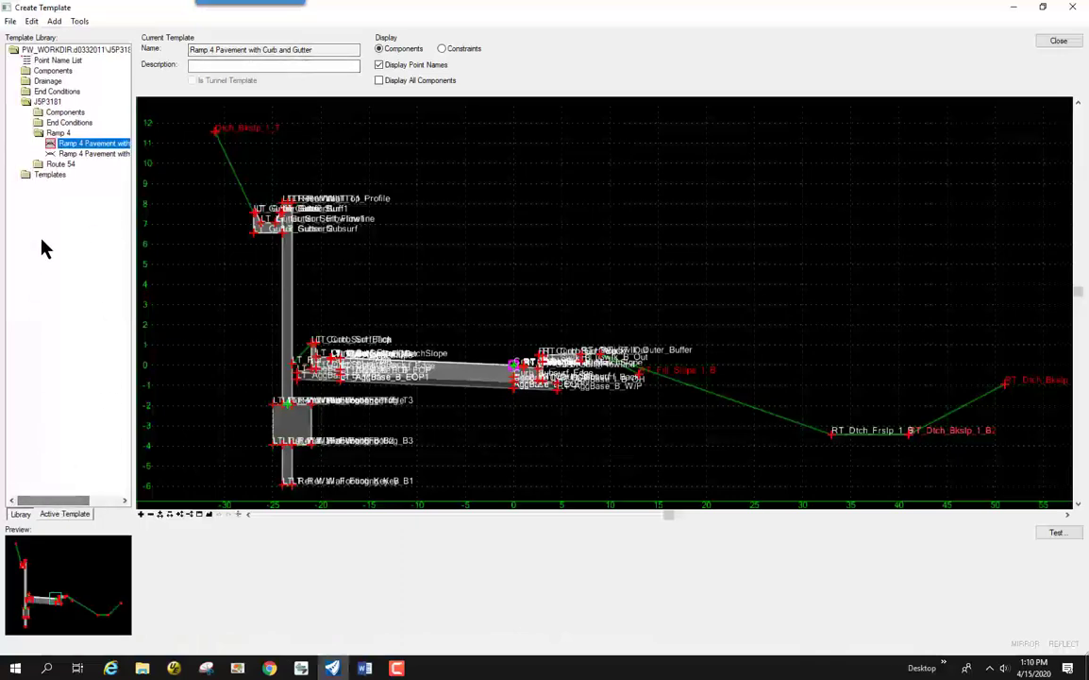
left_click(38, 165)
left_click(38, 165)
left_click(53, 176)
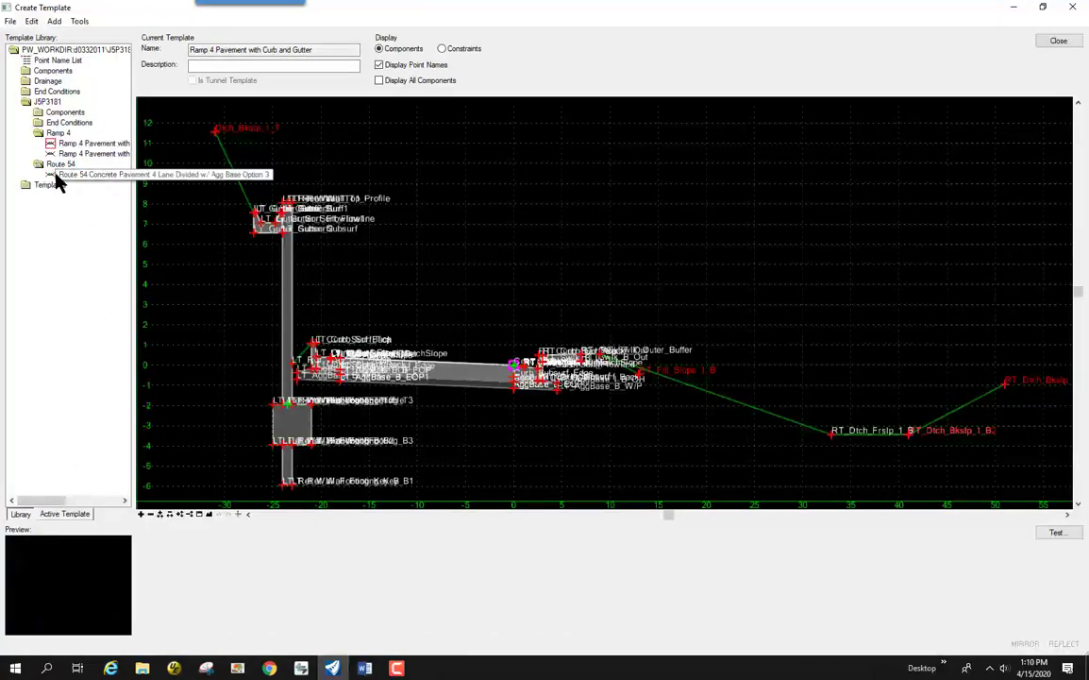
scroll(425, 236, "up", 3)
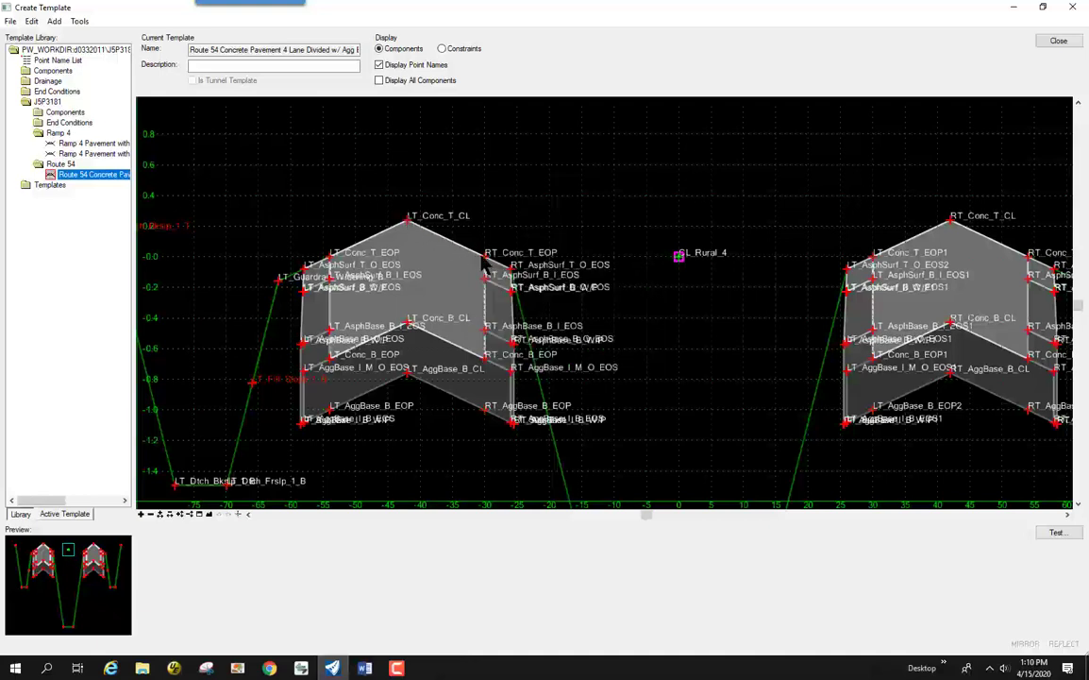
scroll(397, 196, "up", 1)
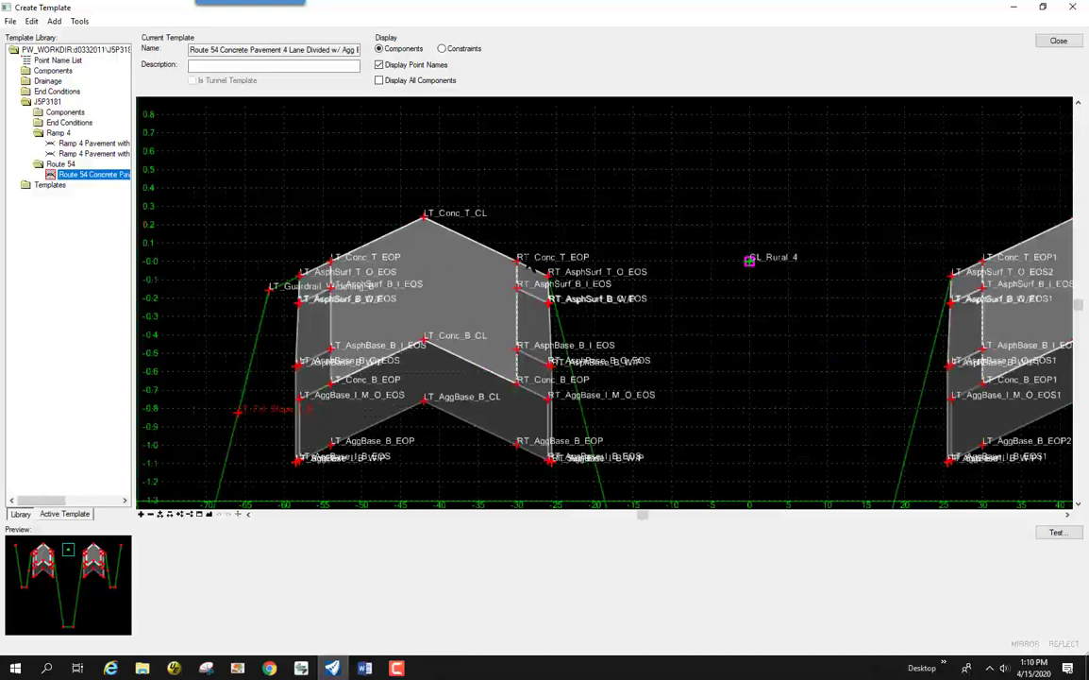
Review the superelevation flag and constraints of points RT_Conc_T_EOP, LT_Conc_T_CL and LT_Conc_T_EOP, and close the template editor
double_click(518, 265)
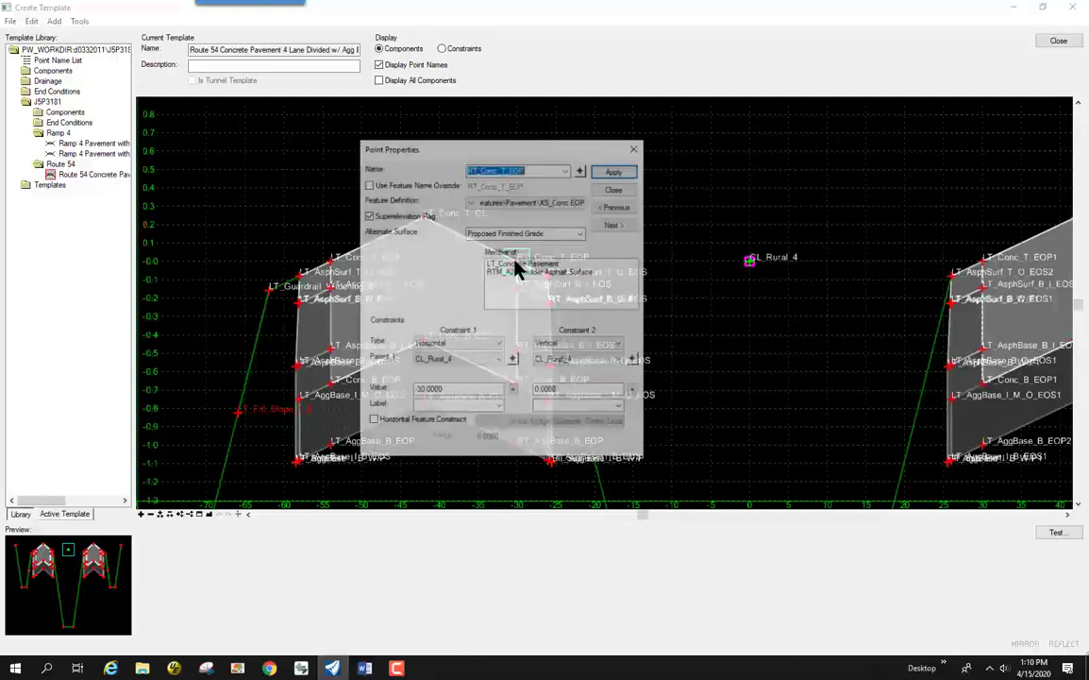
left_click_drag(434, 149, 580, 137)
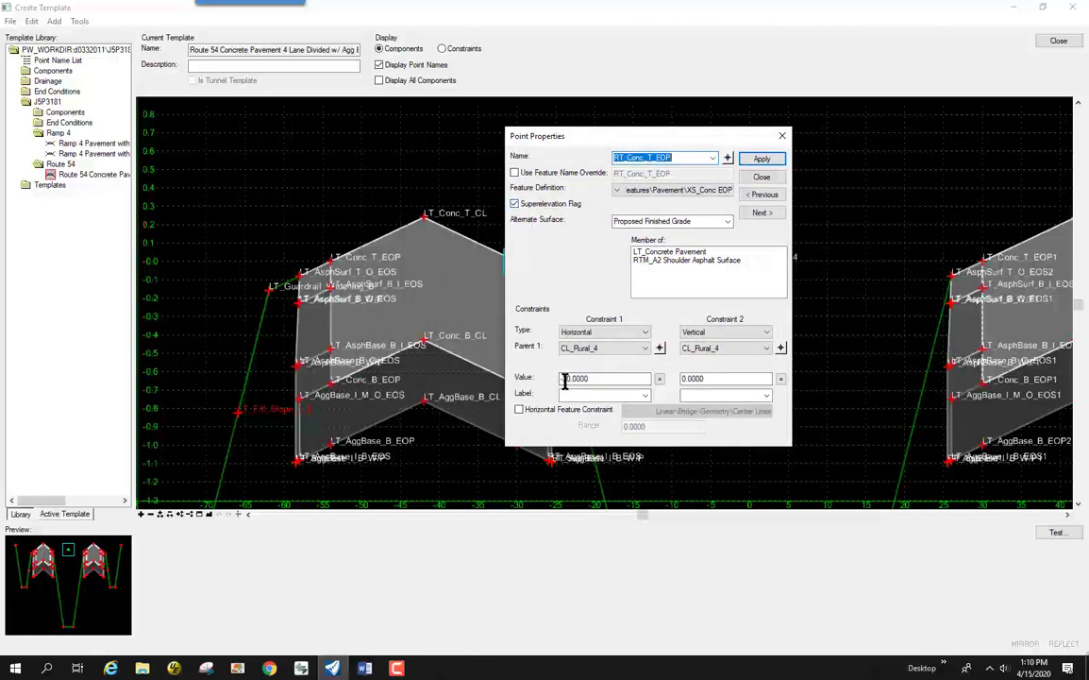
left_click(760, 180)
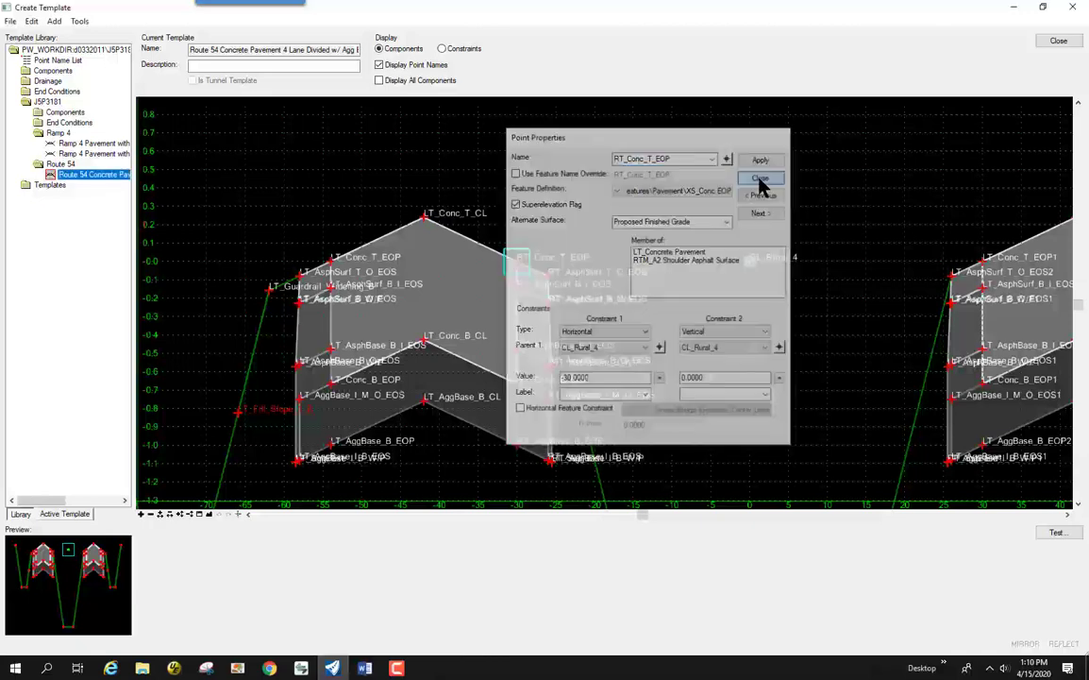
double_click(423, 217)
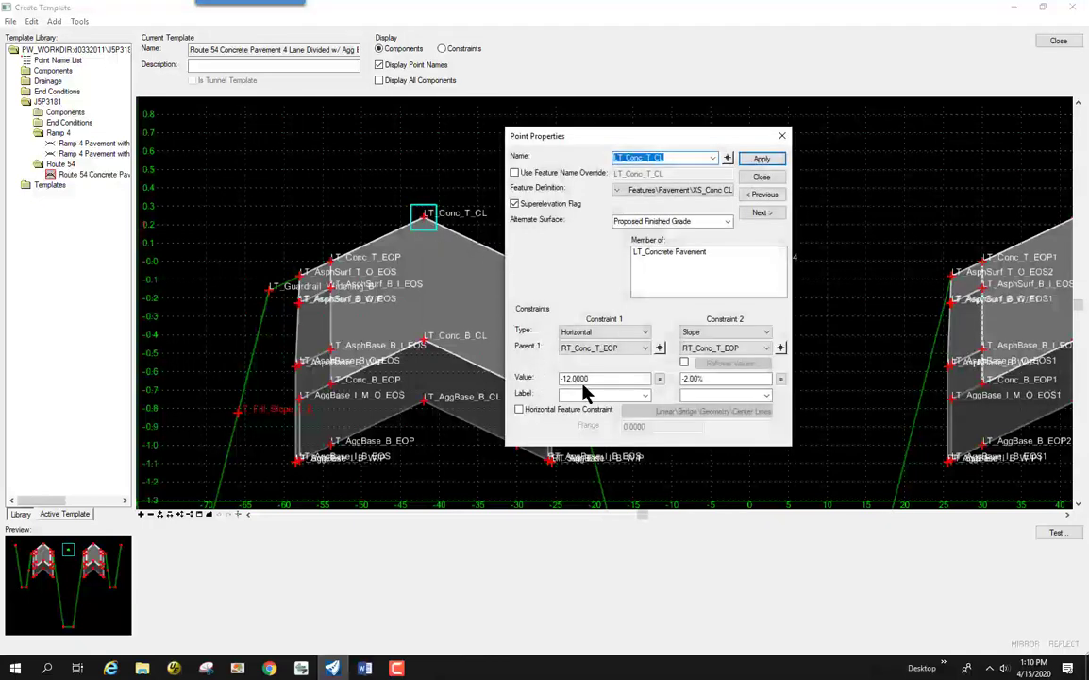
left_click(761, 177)
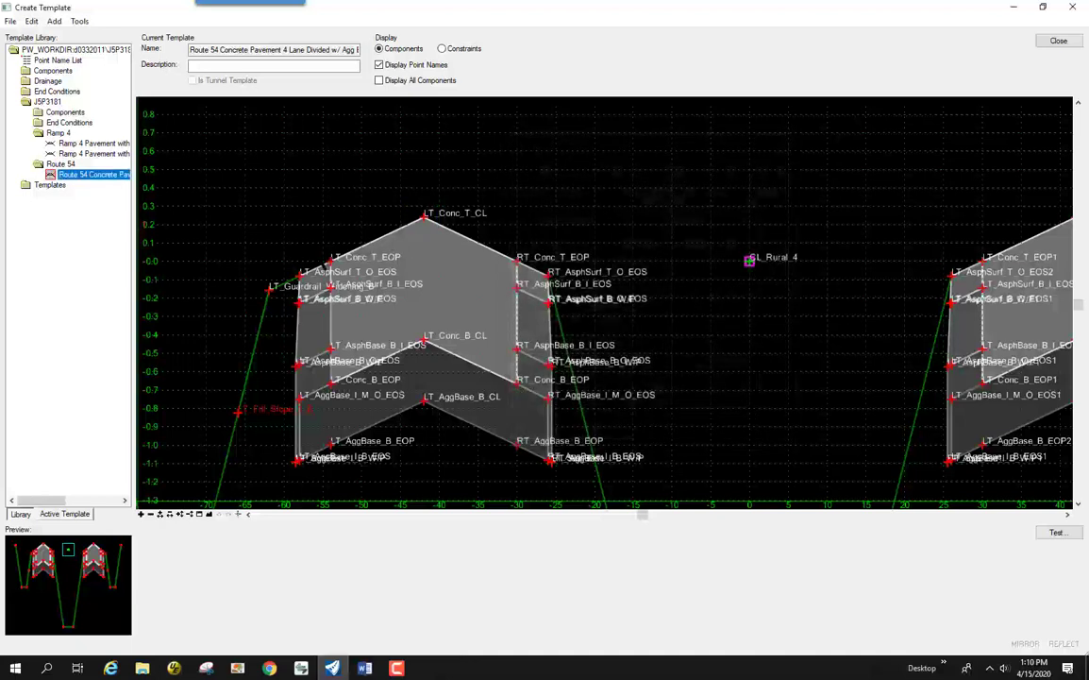
double_click(330, 263)
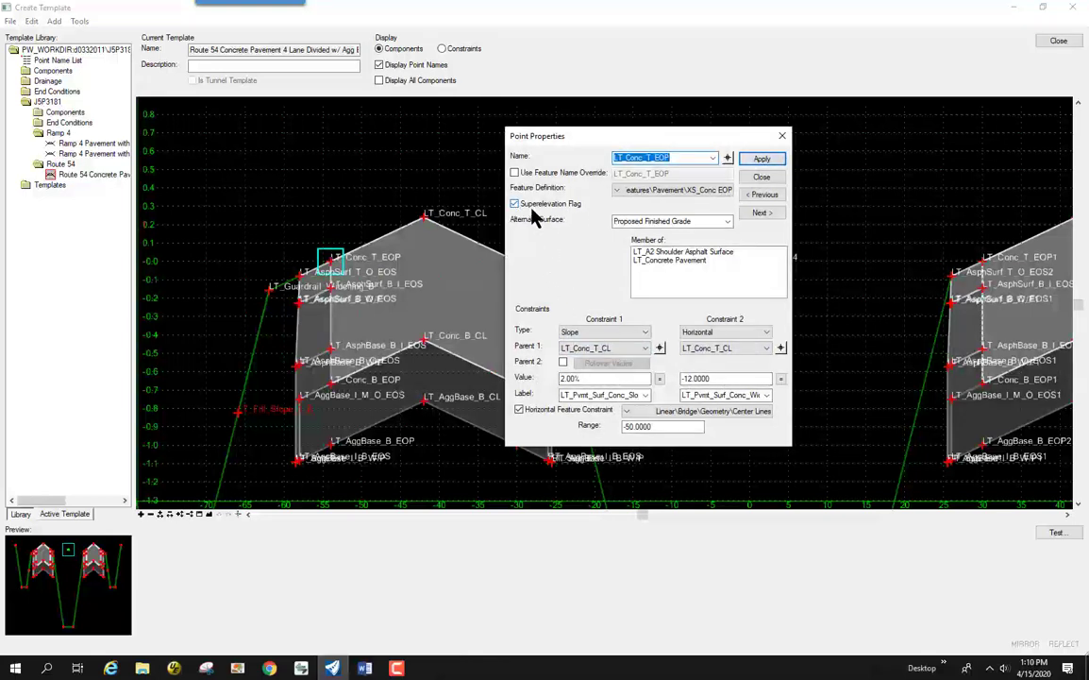
left_click(762, 180)
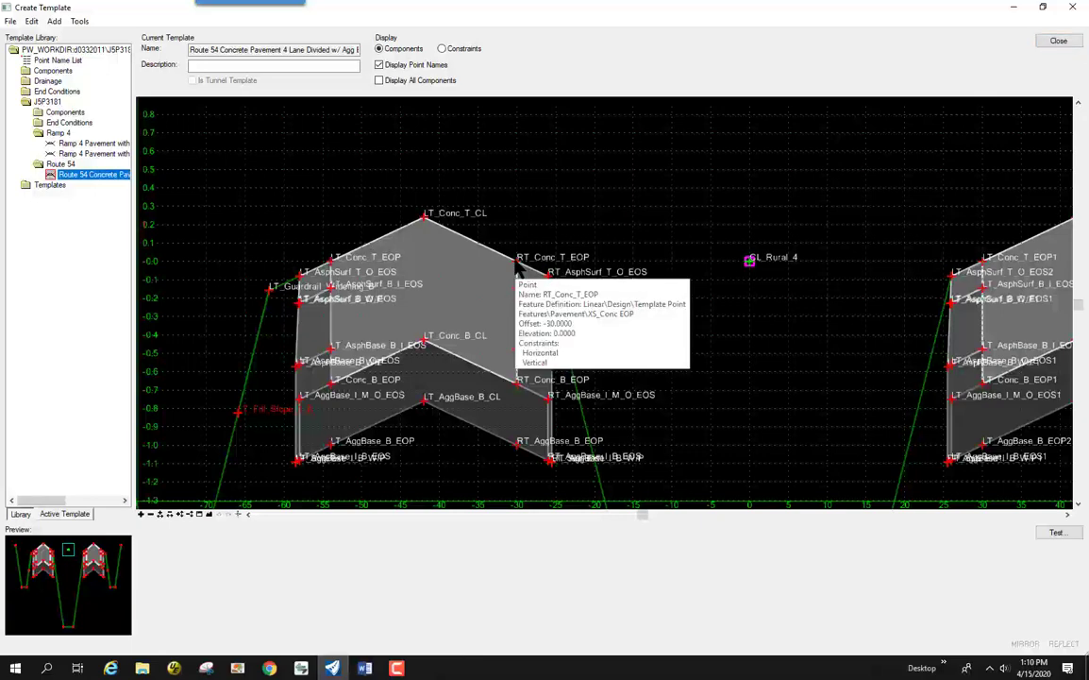
left_click(1059, 42)
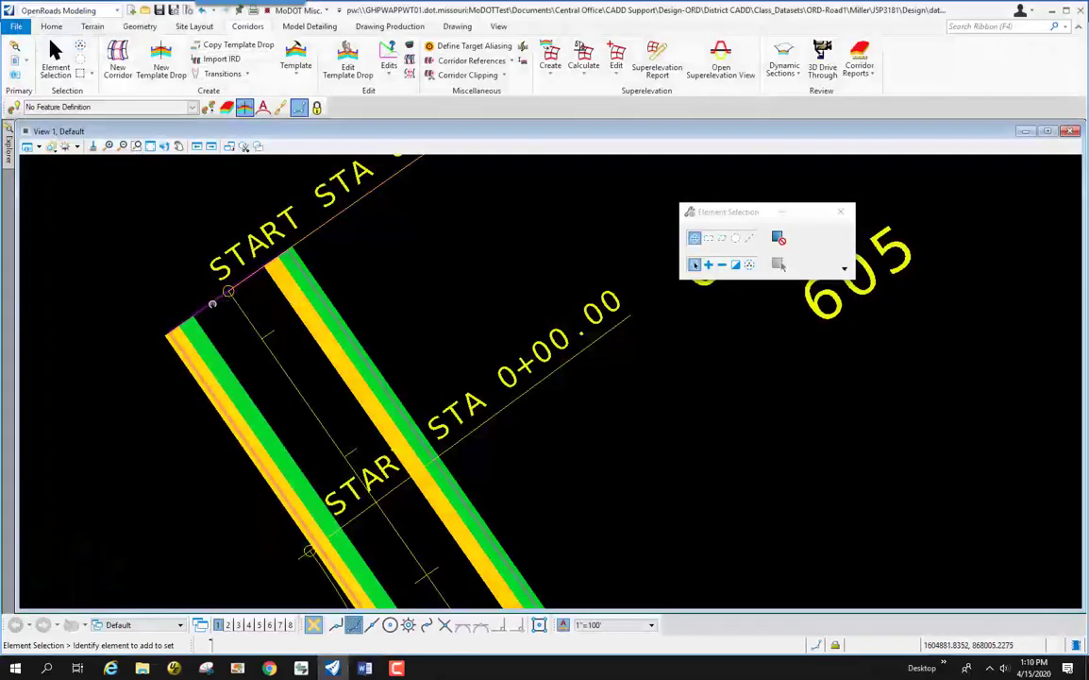
Reselect the Route 54 superelevation section, check its lane dimensions against the template points, and clear the selection
scroll(231, 292, "up", 2)
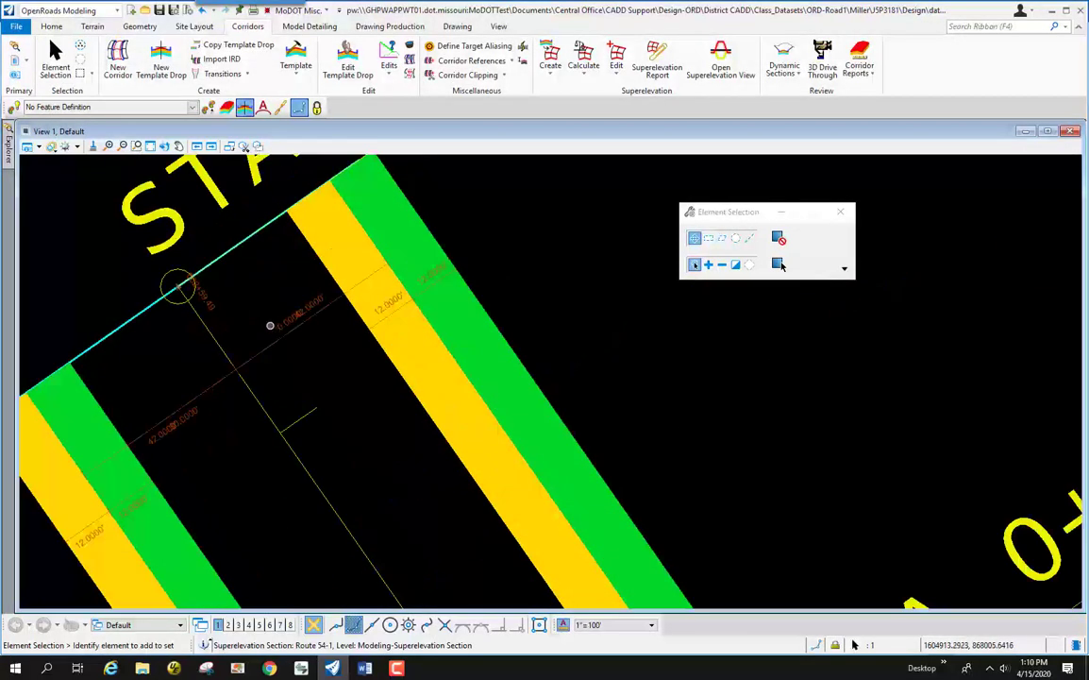
scroll(321, 302, "up", 1)
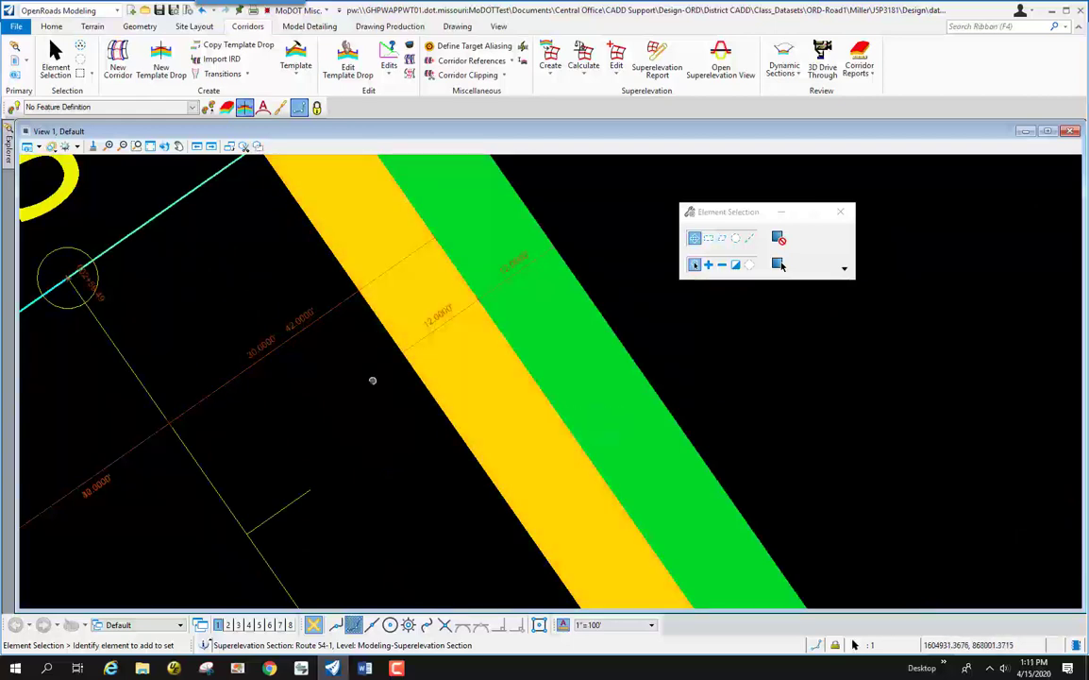
scroll(491, 313, "down", 2)
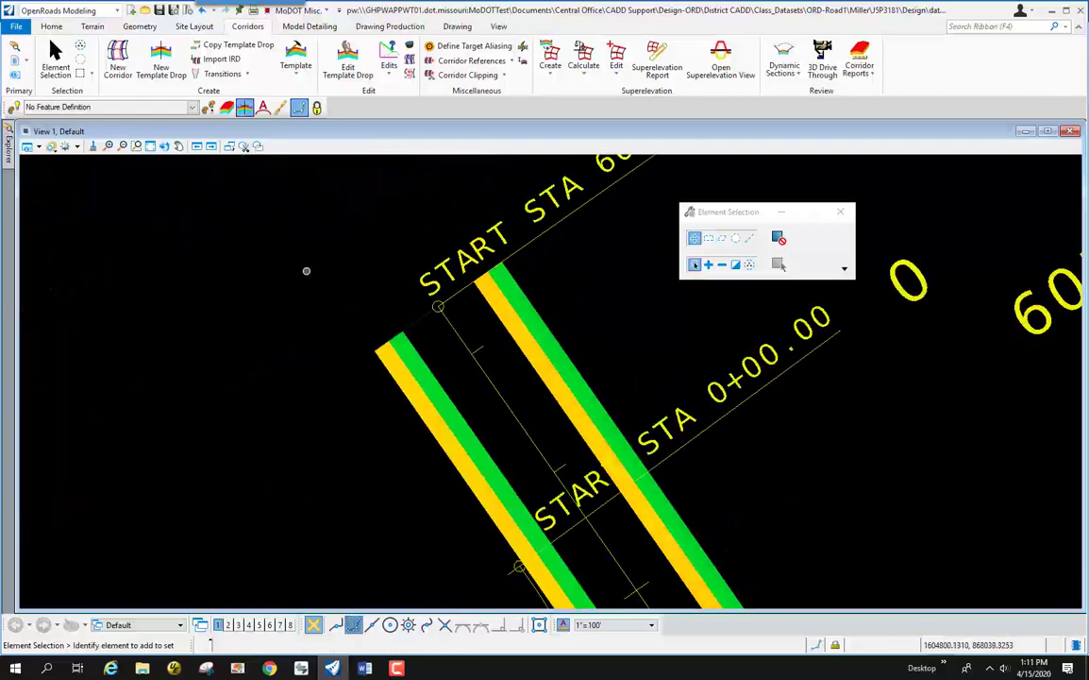
scroll(272, 262, "down", 1)
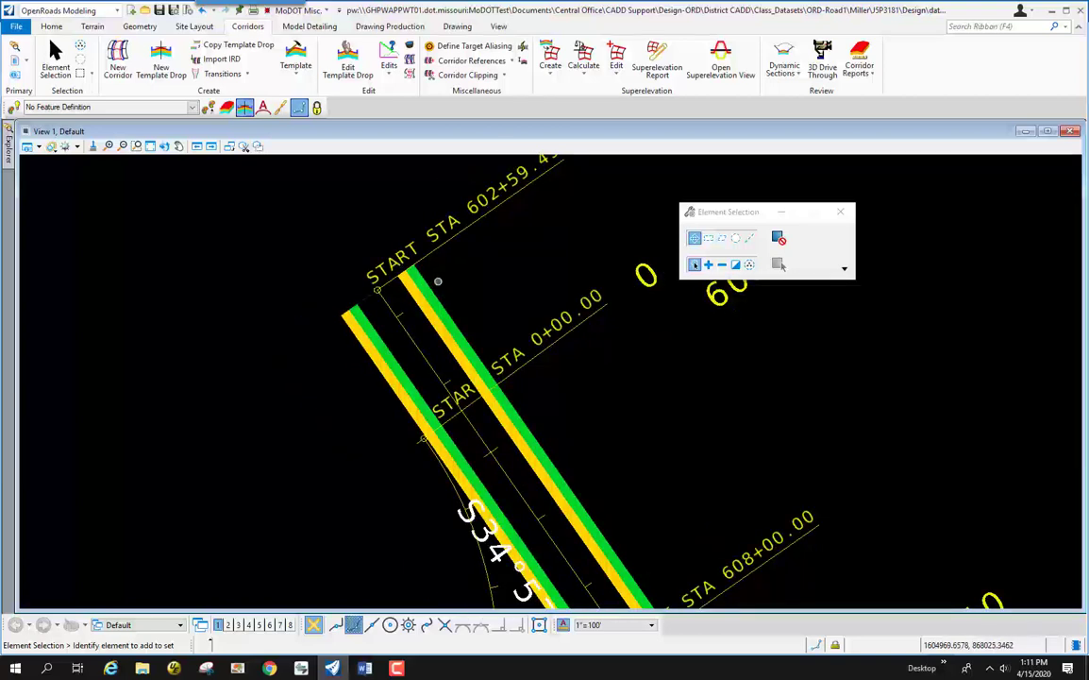
scroll(465, 296, "up", 3)
scroll(437, 277, "down", 1)
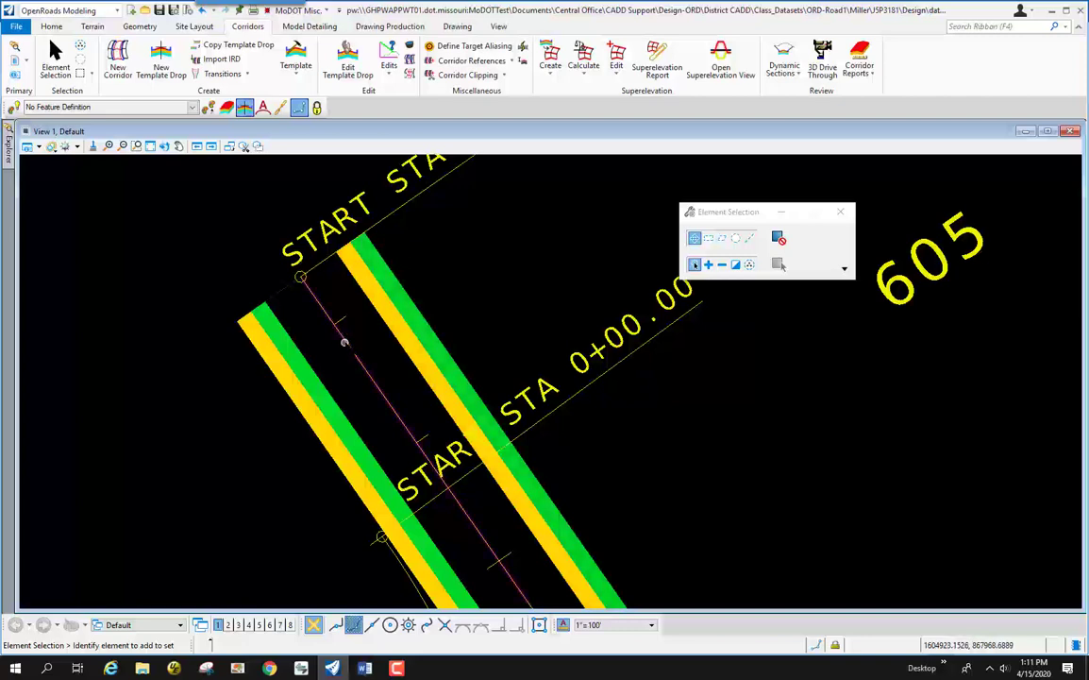
Select the Route 54 superelevation section again and inspect the lane widths and inside edge offsets on both sides of the centerline
scroll(324, 304, "up", 4)
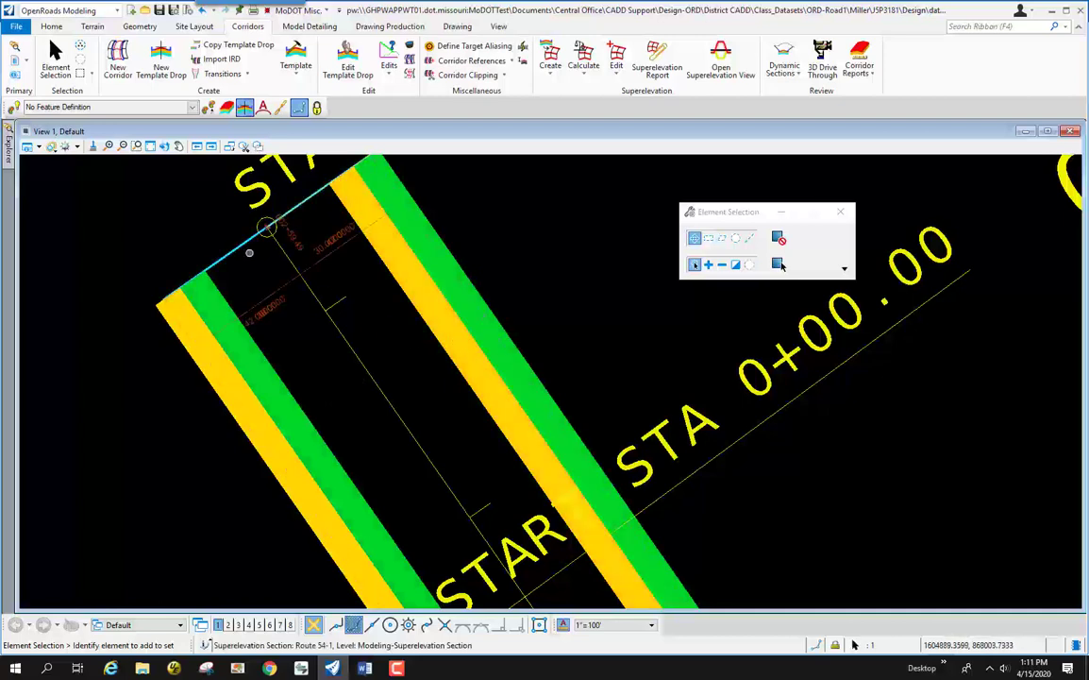
scroll(389, 207, "up", 4)
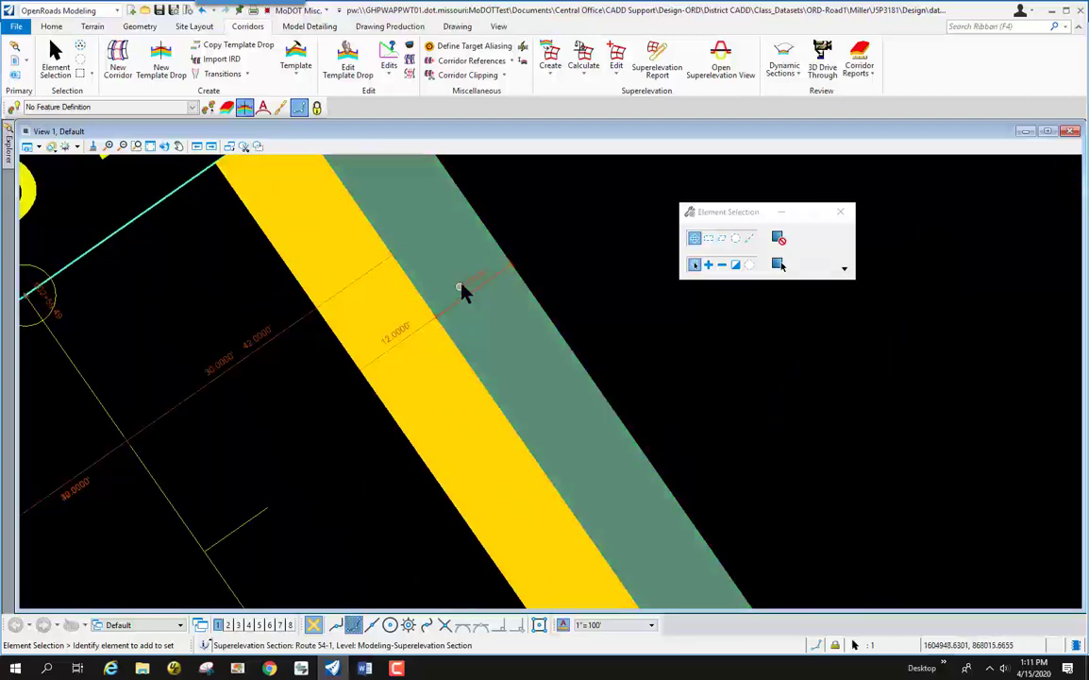
scroll(479, 286, "down", 4)
scroll(401, 335, "up", 5)
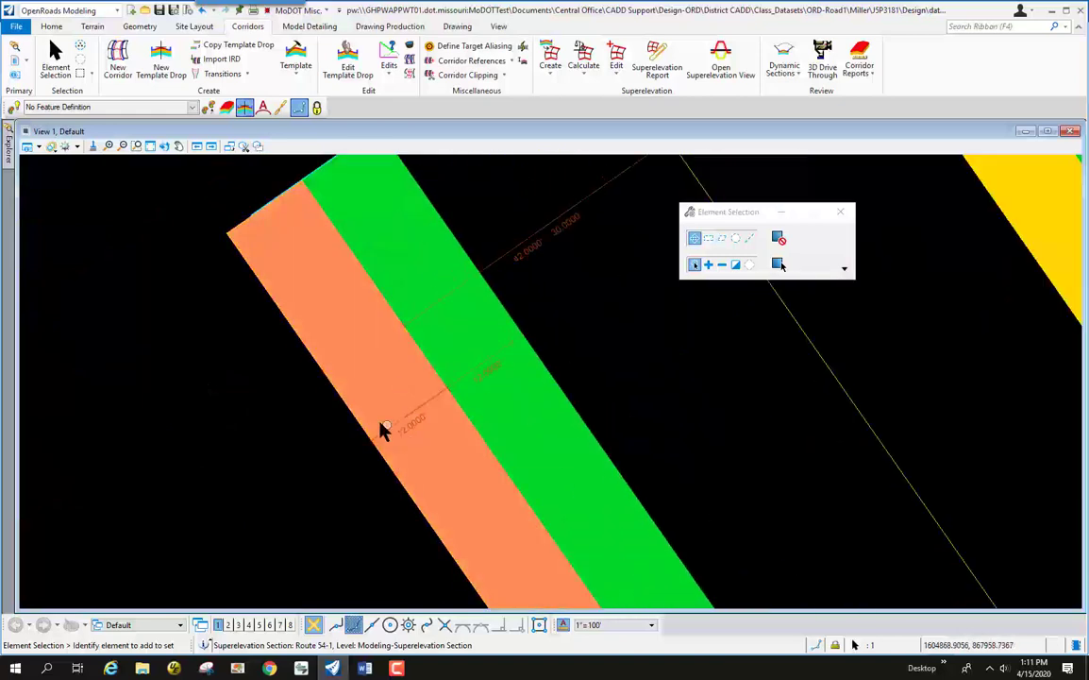
scroll(381, 430, "down", 2)
scroll(346, 411, "down", 2)
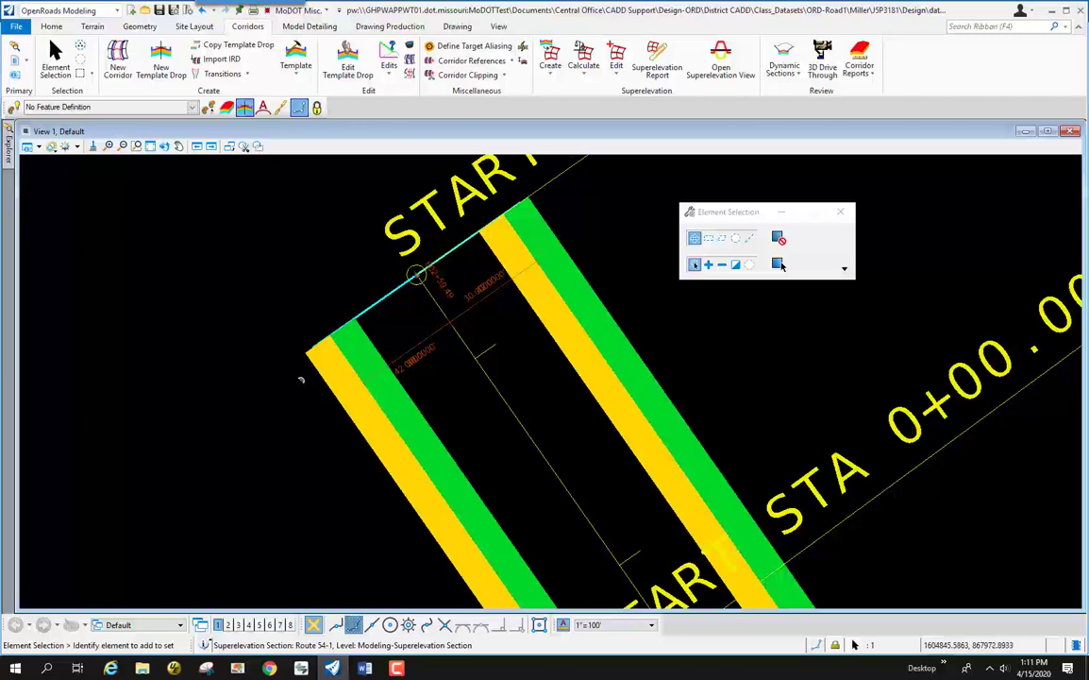
scroll(213, 369, "down", 2)
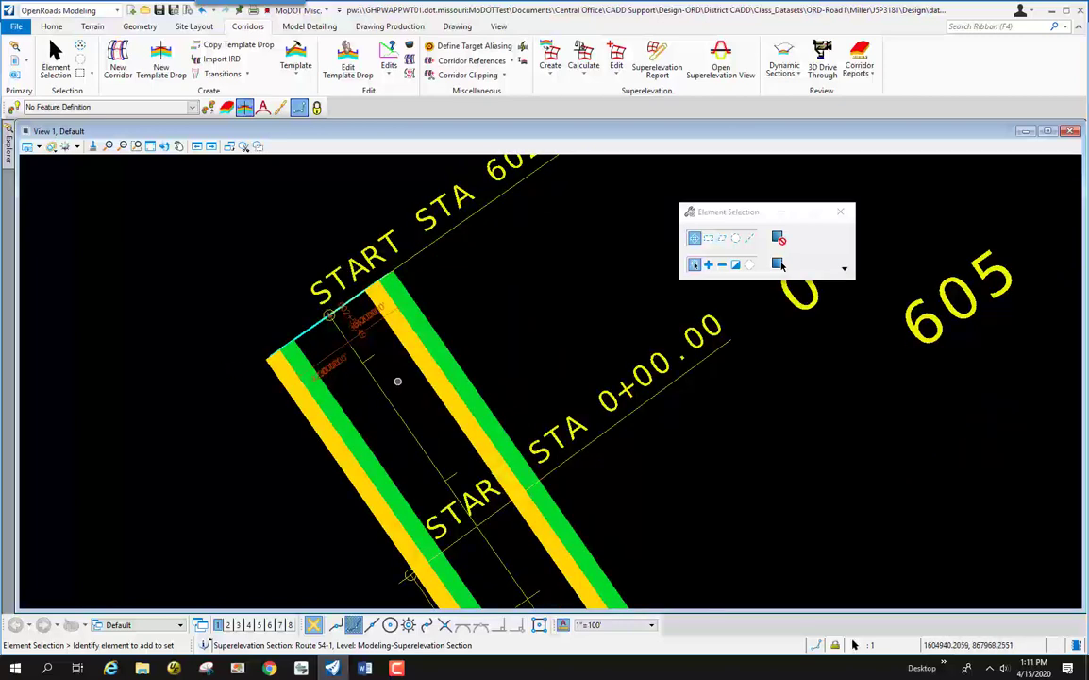
scroll(337, 337, "up", 2)
scroll(255, 370, "up", 2)
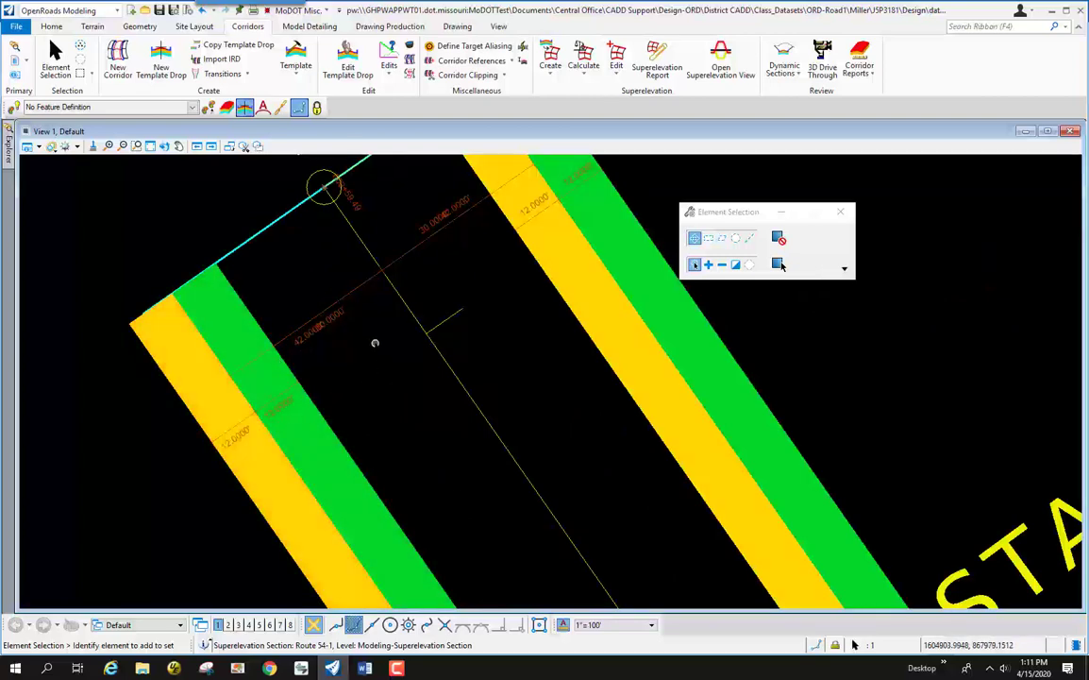
scroll(376, 311, "down", 2)
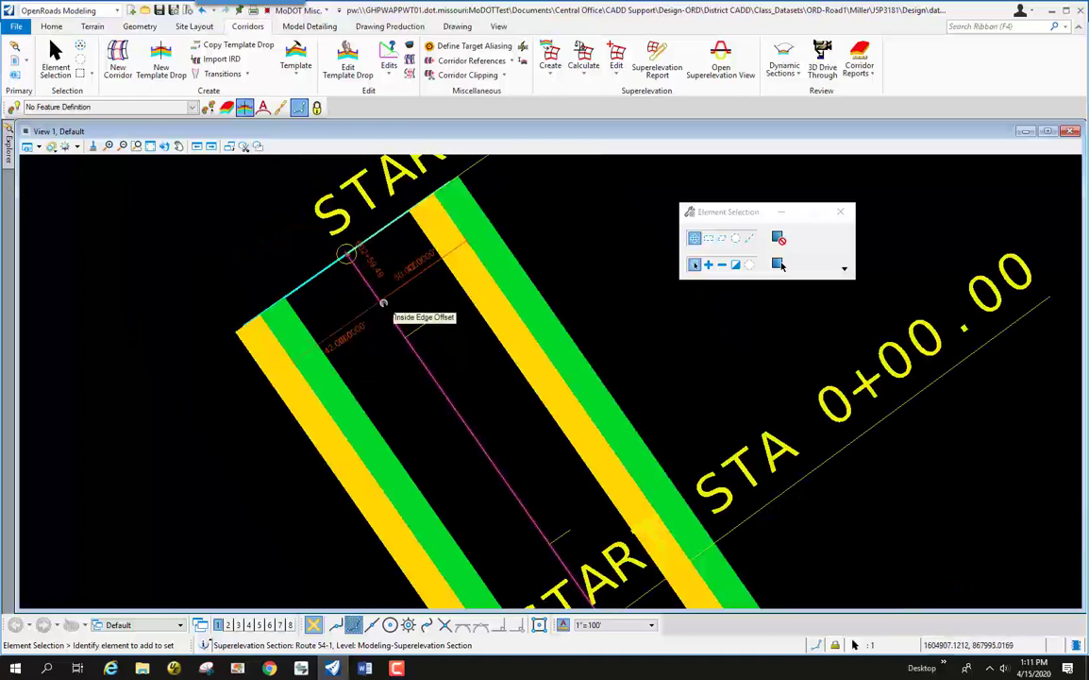
scroll(374, 283, "down", 1)
scroll(374, 280, "down", 2)
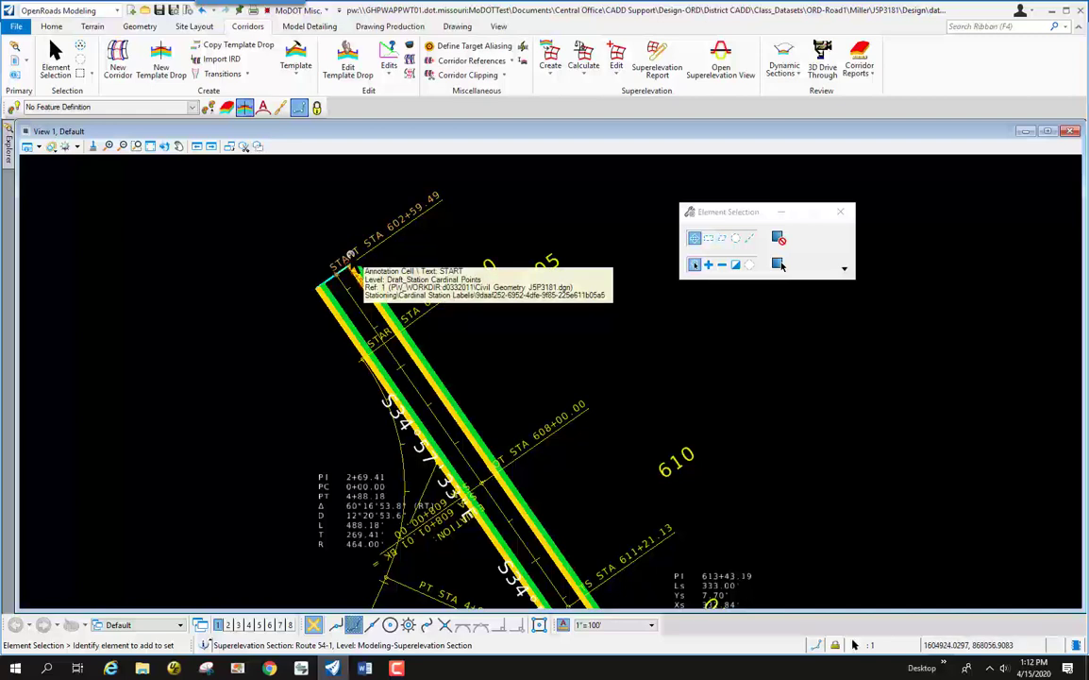
Start calculating superelevation for the selected Route 54 section, using MoDOT.xml from the Superelevation folder as the rules file
scroll(350, 255, "up", 2)
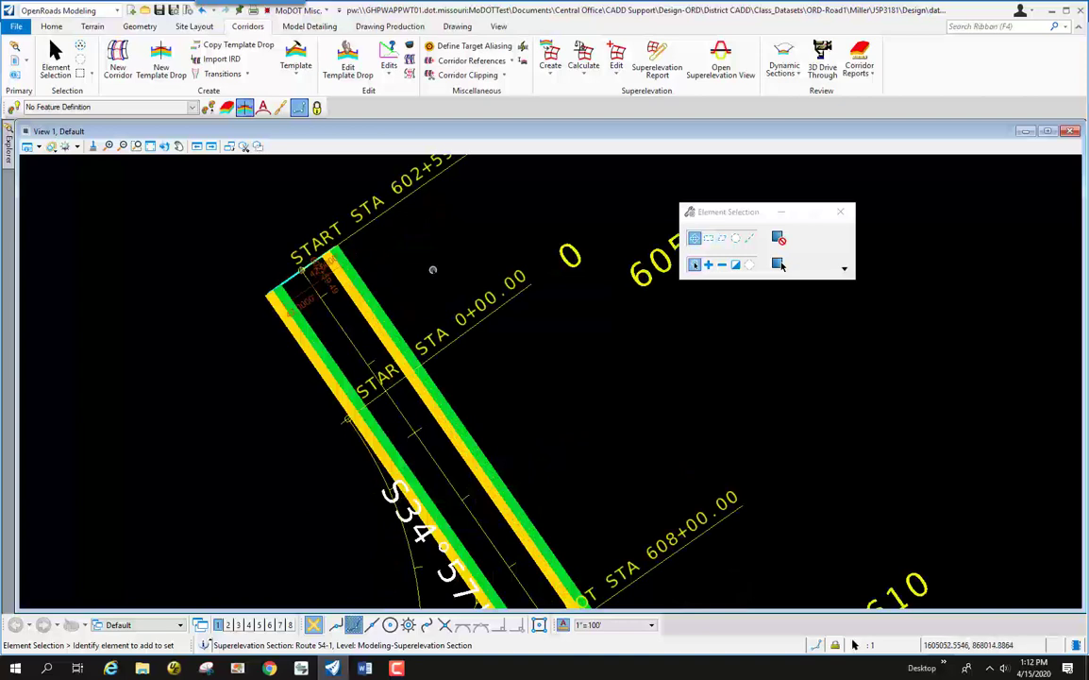
left_click(581, 76)
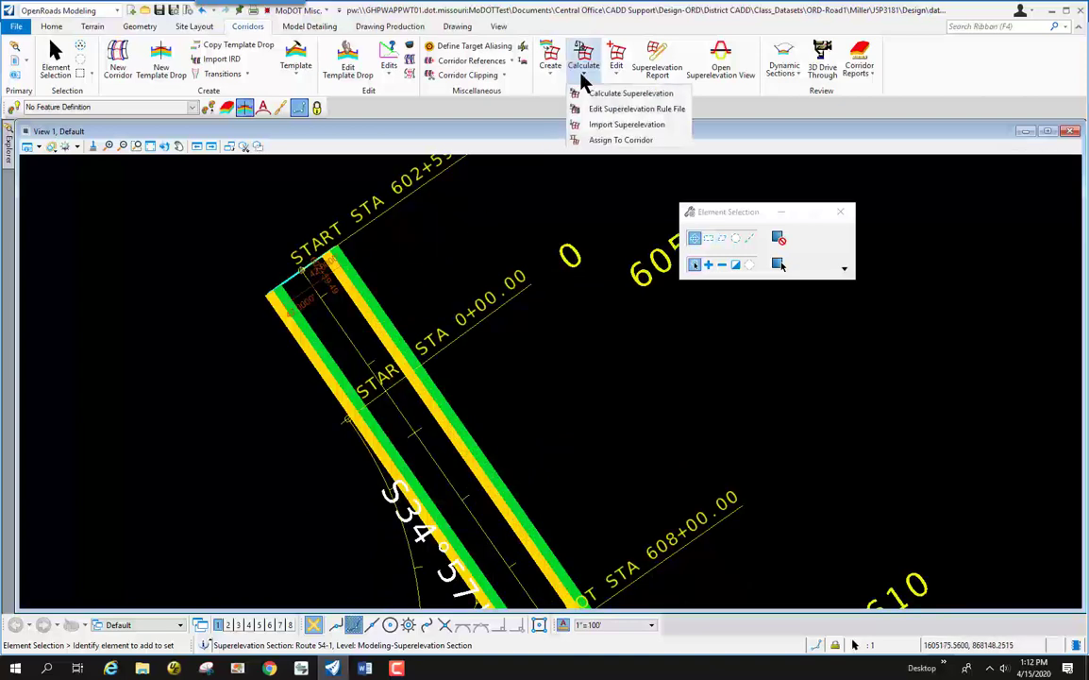
left_click(640, 95)
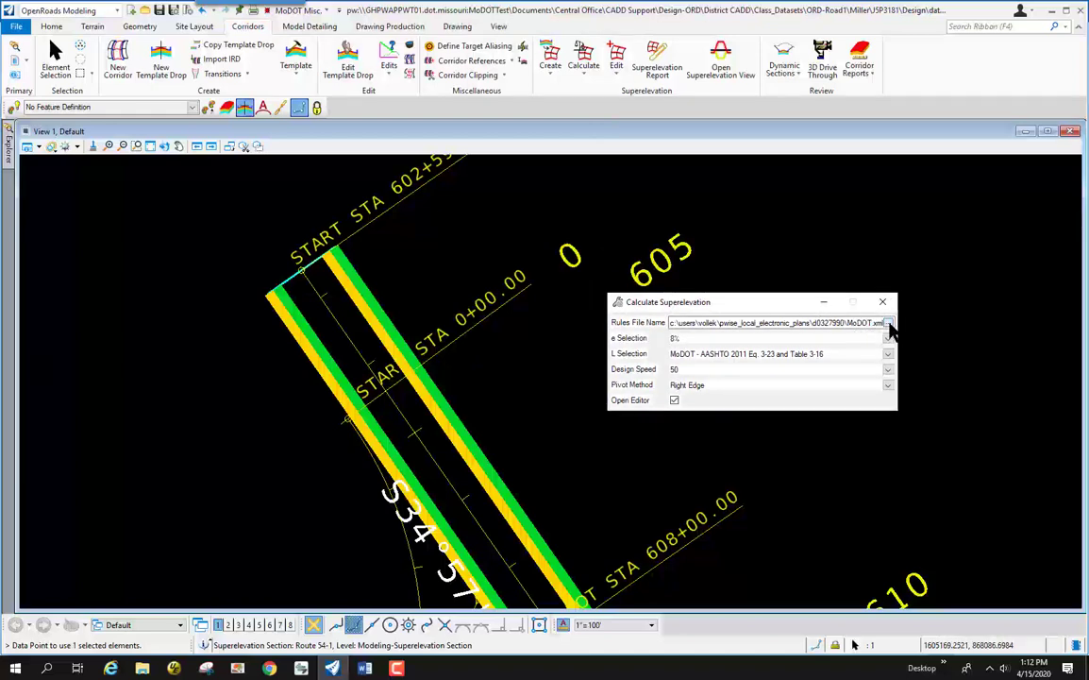
left_click(889, 324)
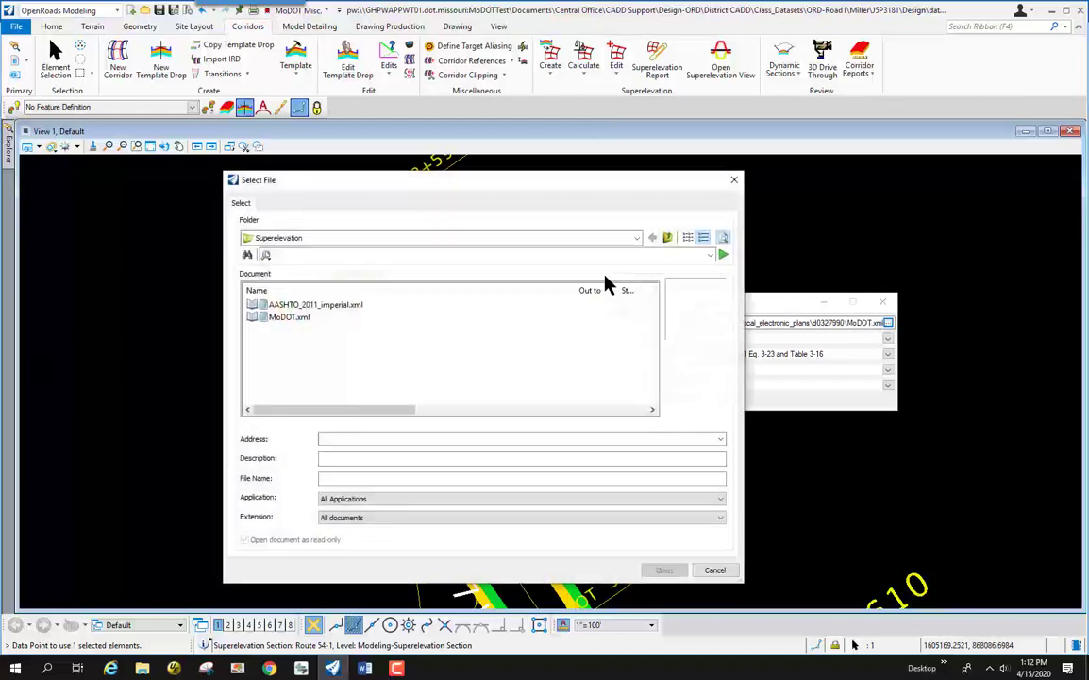
left_click(278, 317)
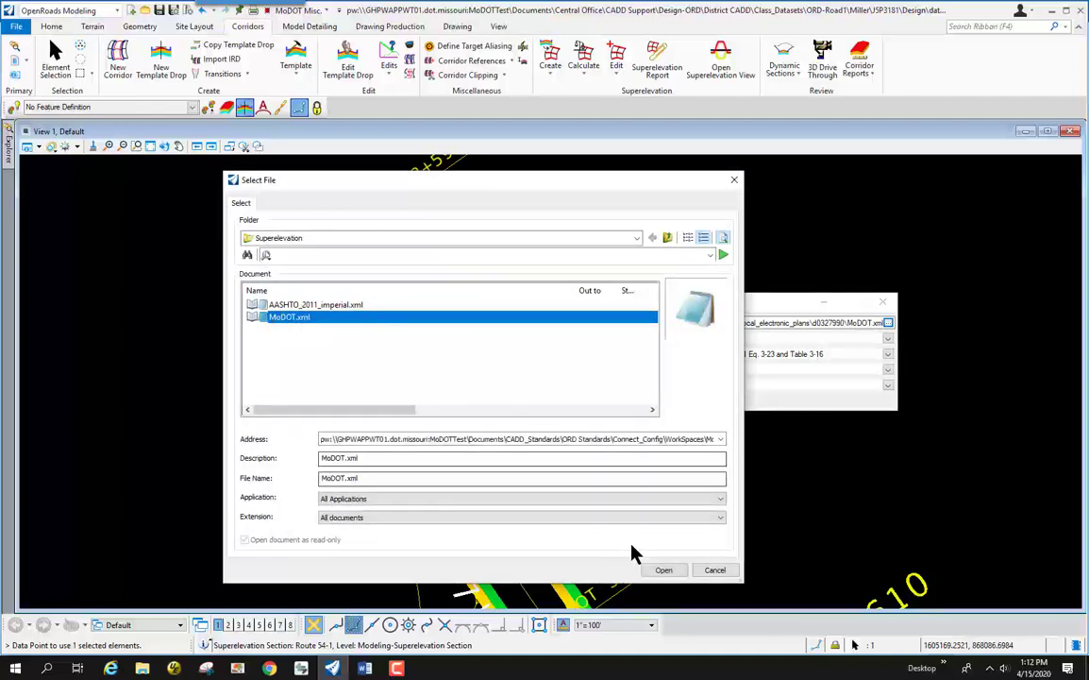
left_click(663, 569)
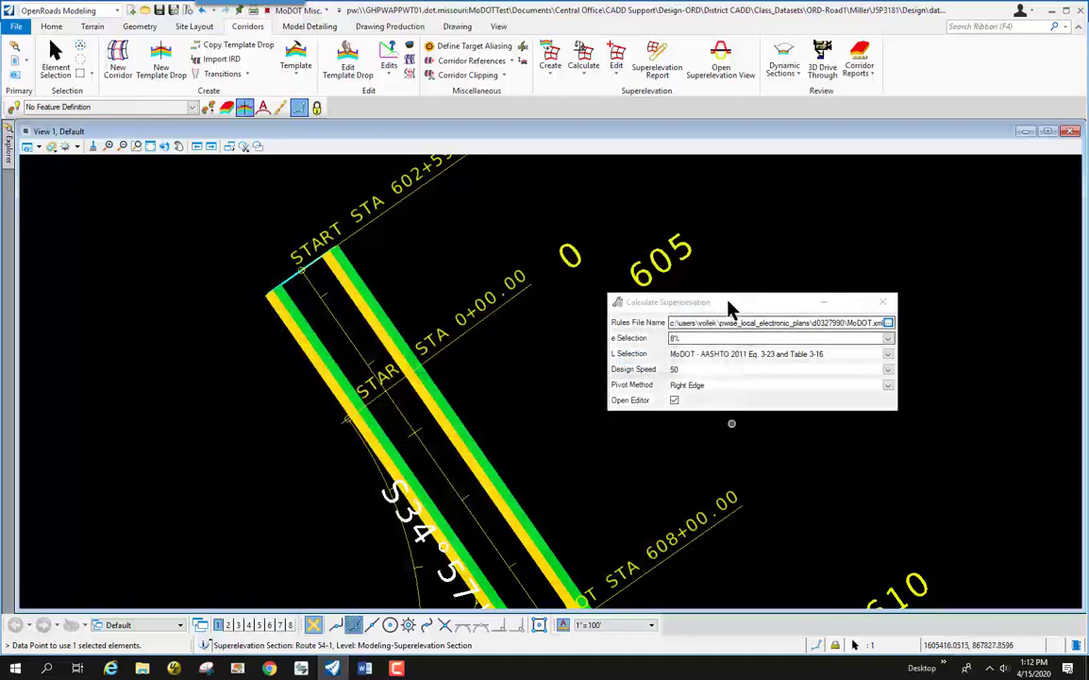
left_click_drag(727, 304, 636, 204)
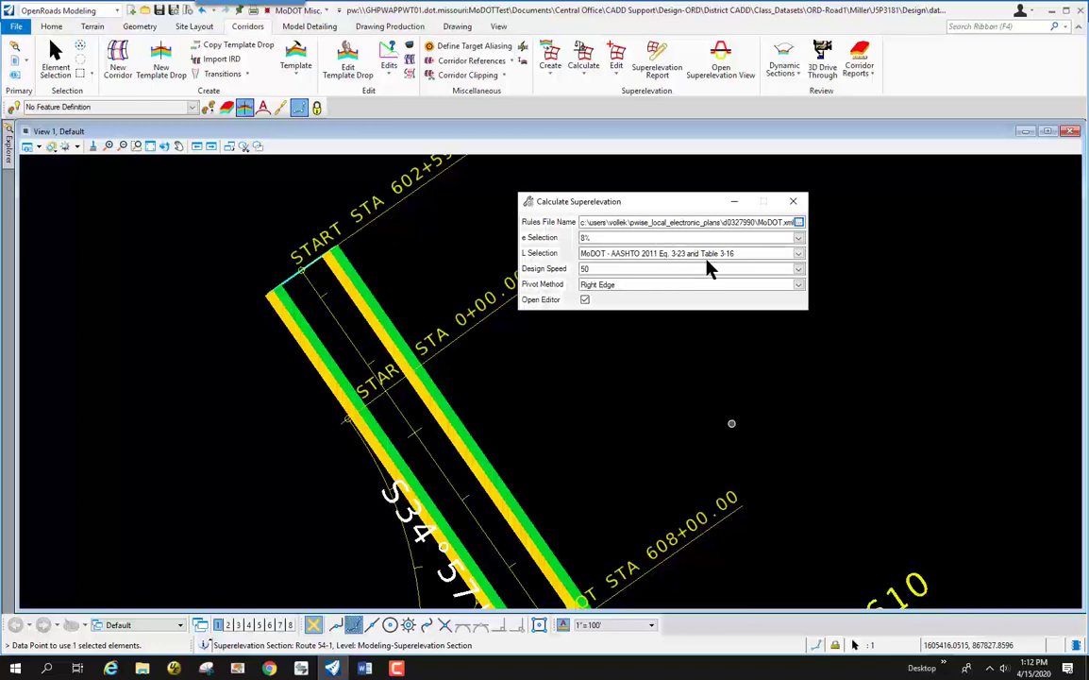
Set the superelevation calculation's design speed to 70 and its pivot method to Divided Inside
left_click(799, 270)
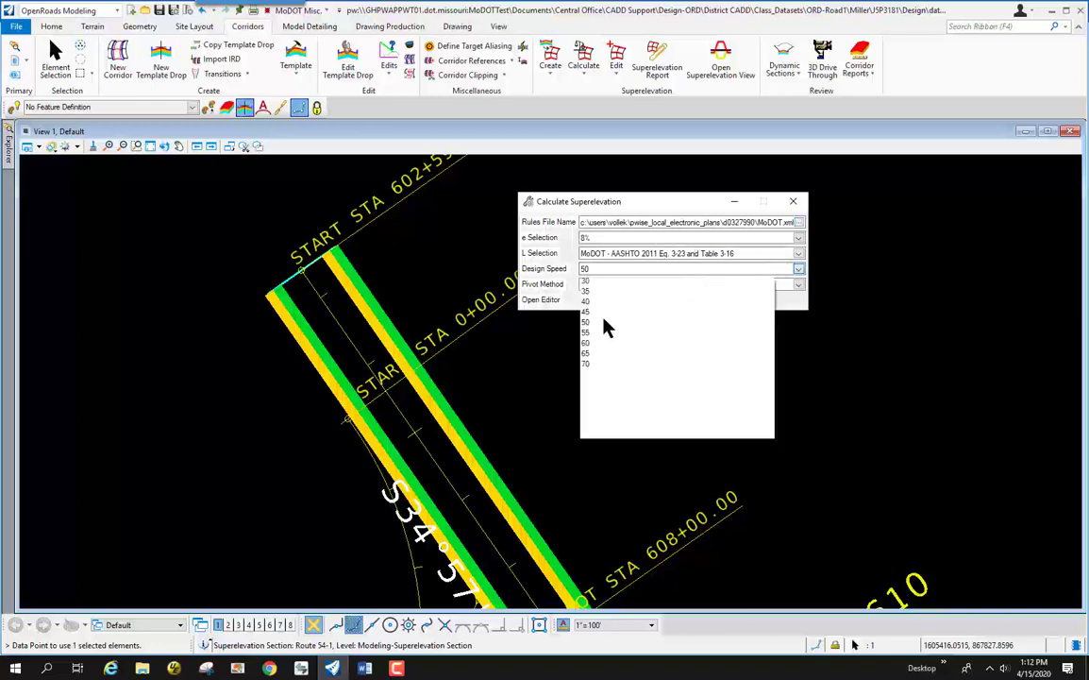
left_click(586, 364)
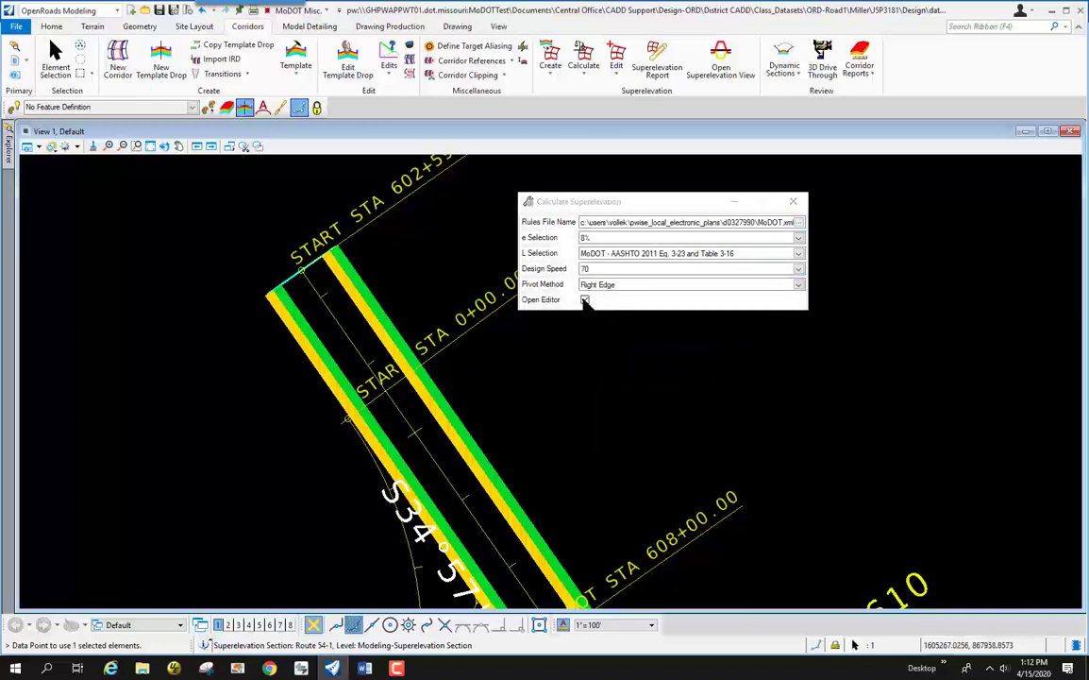
left_click(798, 284)
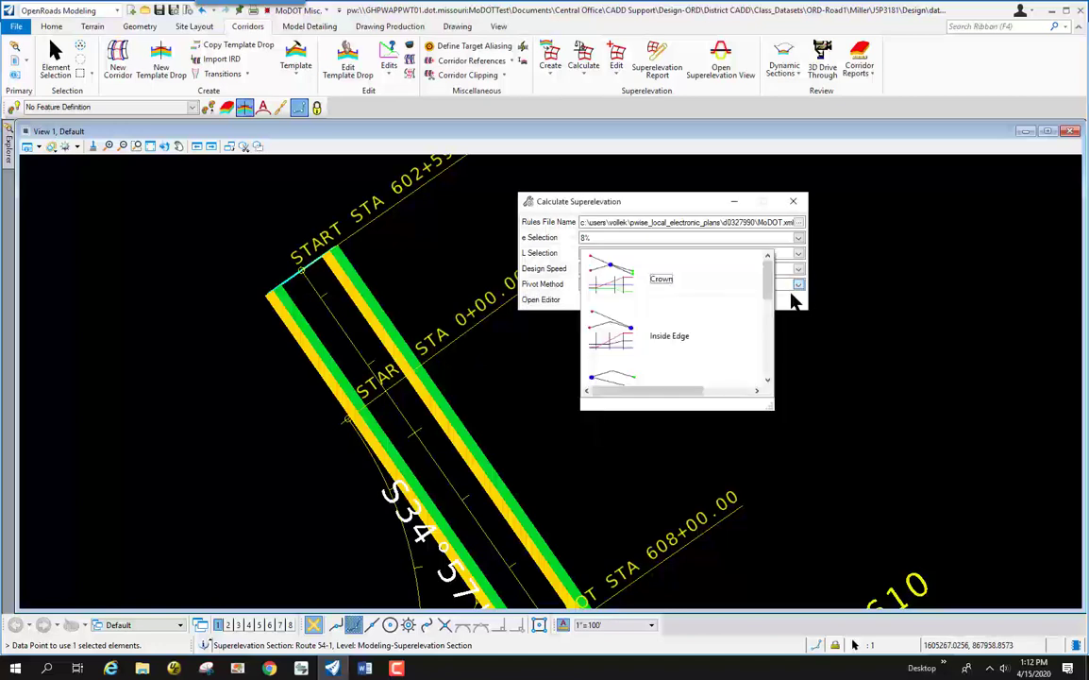
left_click_drag(770, 275, 768, 370)
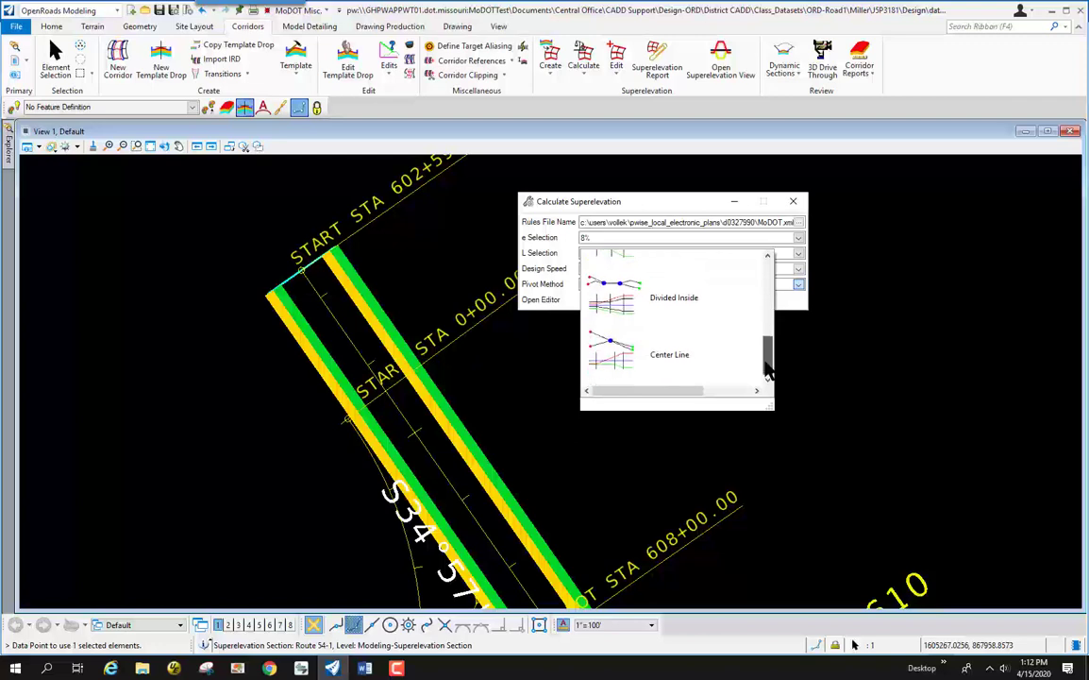
left_click(609, 300)
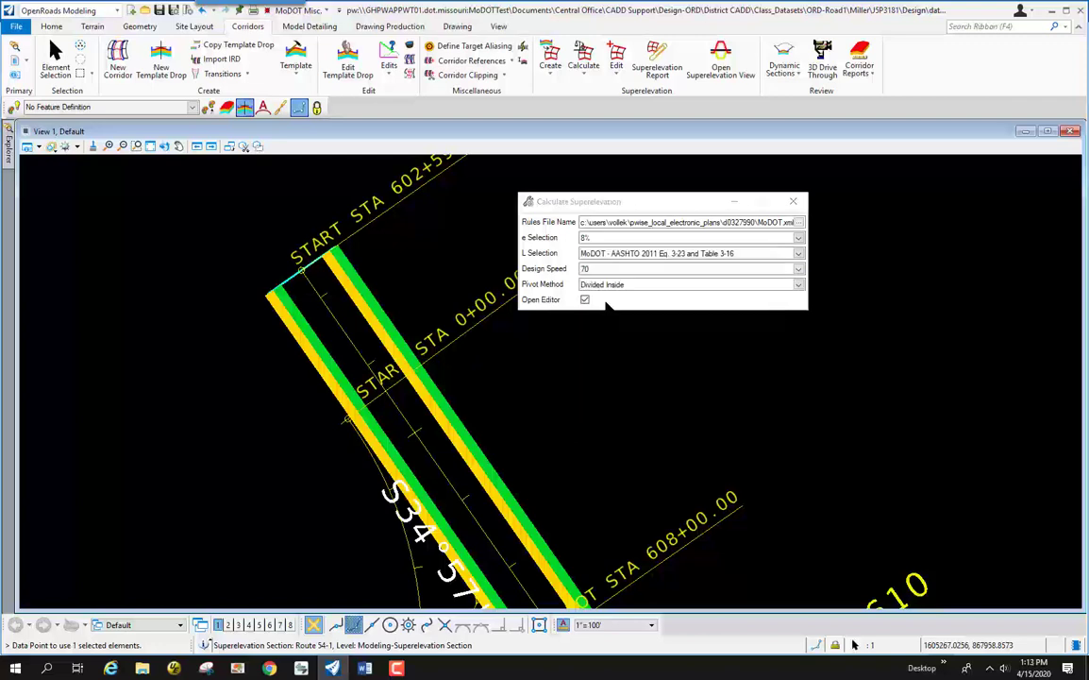
left_click(799, 285)
left_click_drag(769, 288, 766, 375)
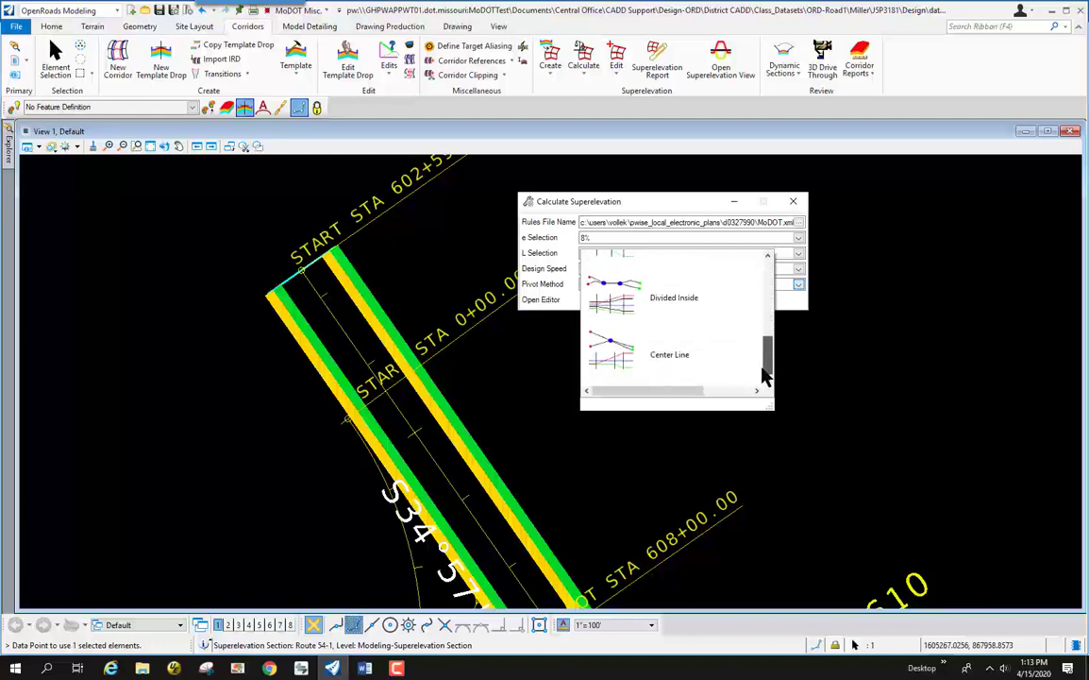
left_click(625, 304)
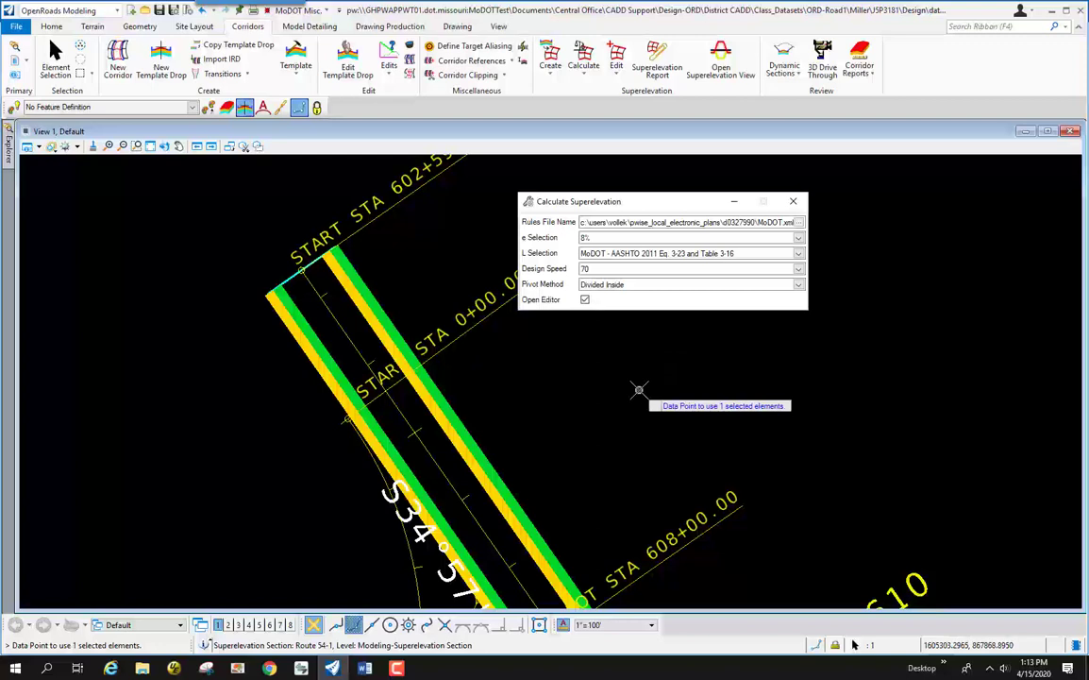
Calculate the section's superelevation with 8% e selection, L selection MoDOT - AASHTO 2011 Eq. 3-23 and Table 3-16, and the editor set to open
left_click(552, 351)
left_click(553, 351)
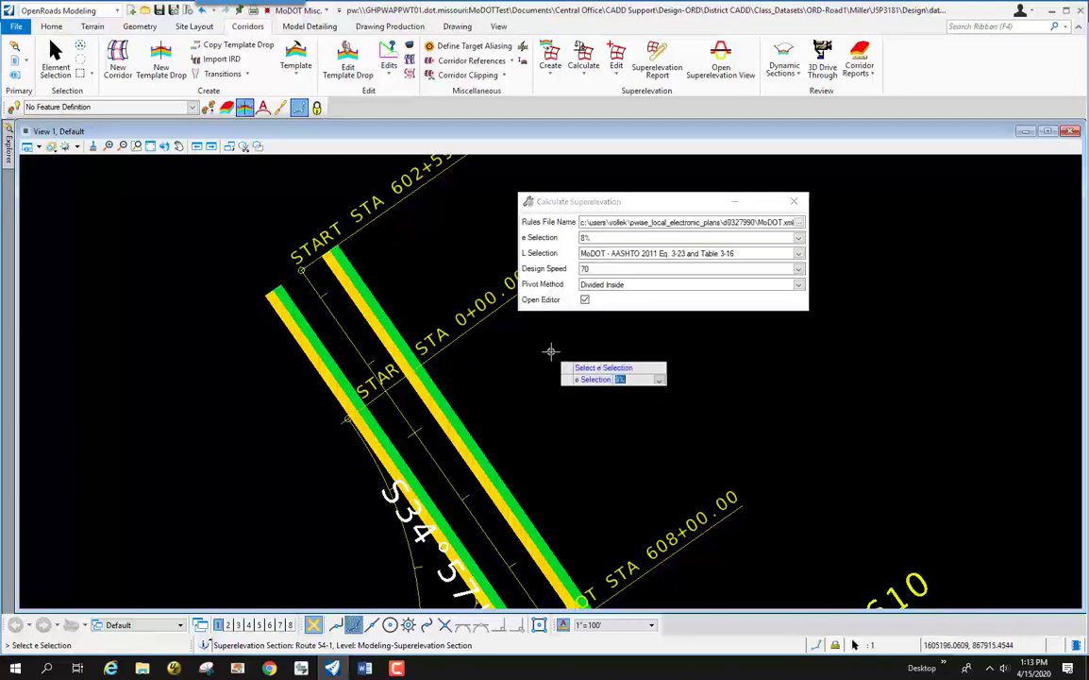
left_click(552, 351)
left_click(552, 351)
left_click(551, 351)
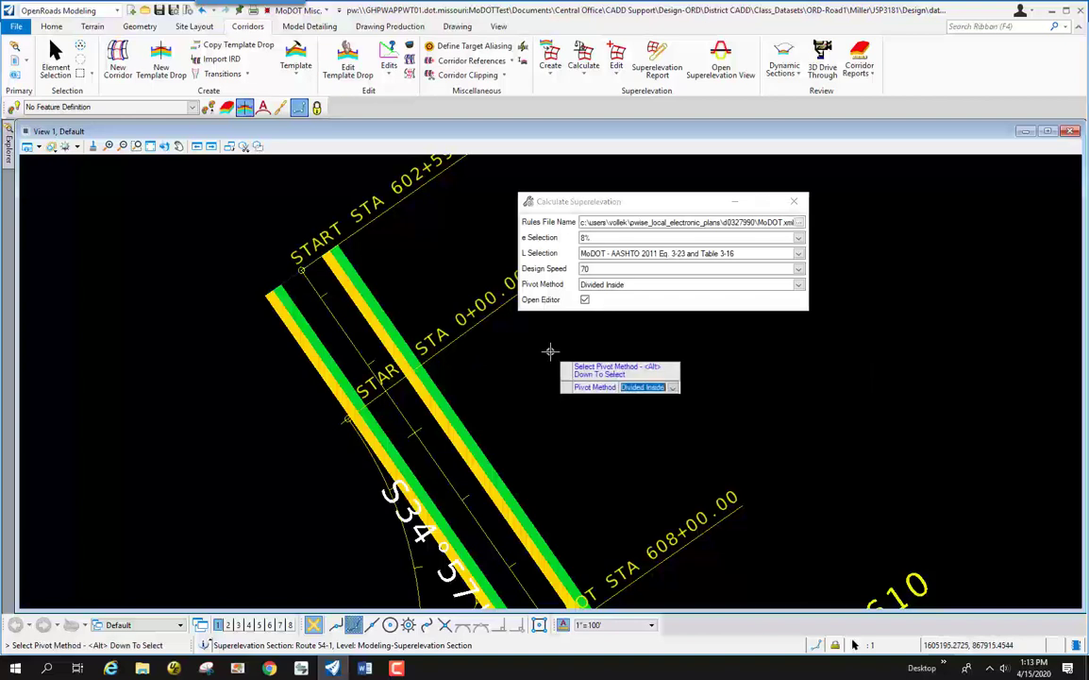
left_click(551, 352)
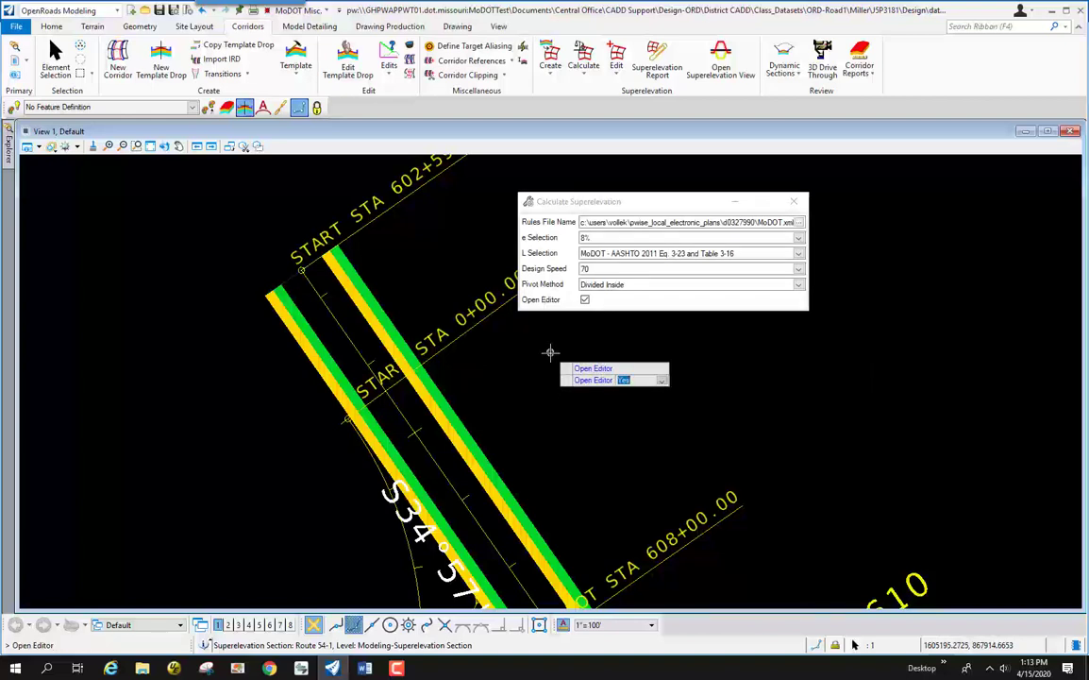
left_click(550, 352)
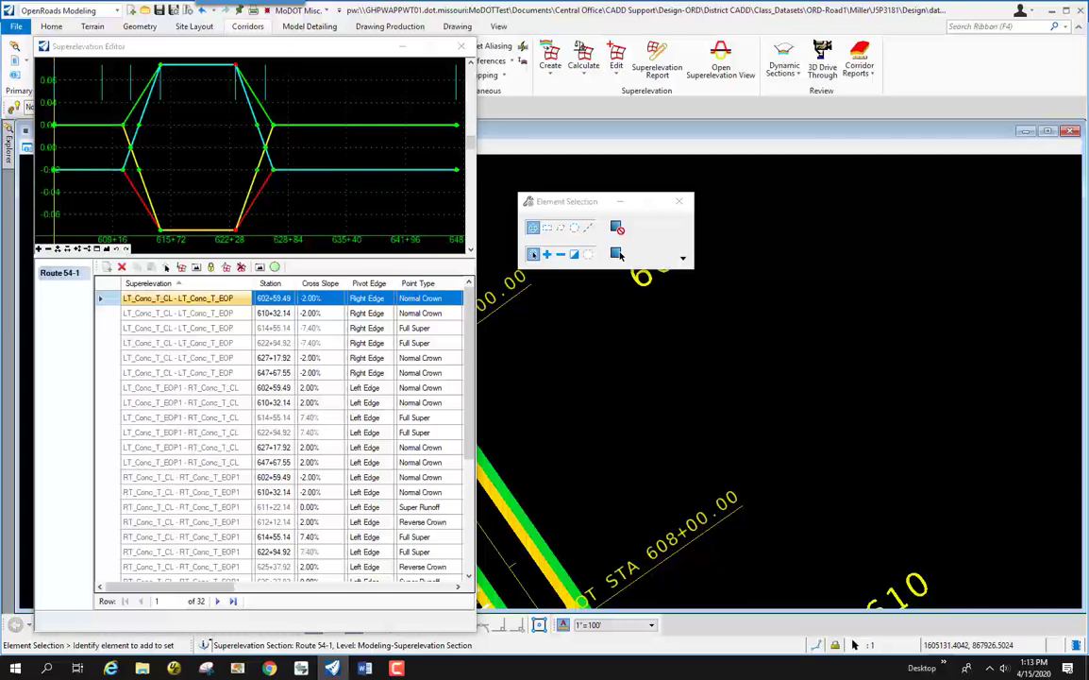
Open the display list of the superelevation diagram and hide all four Route 54-1 lanes
right_click(338, 153)
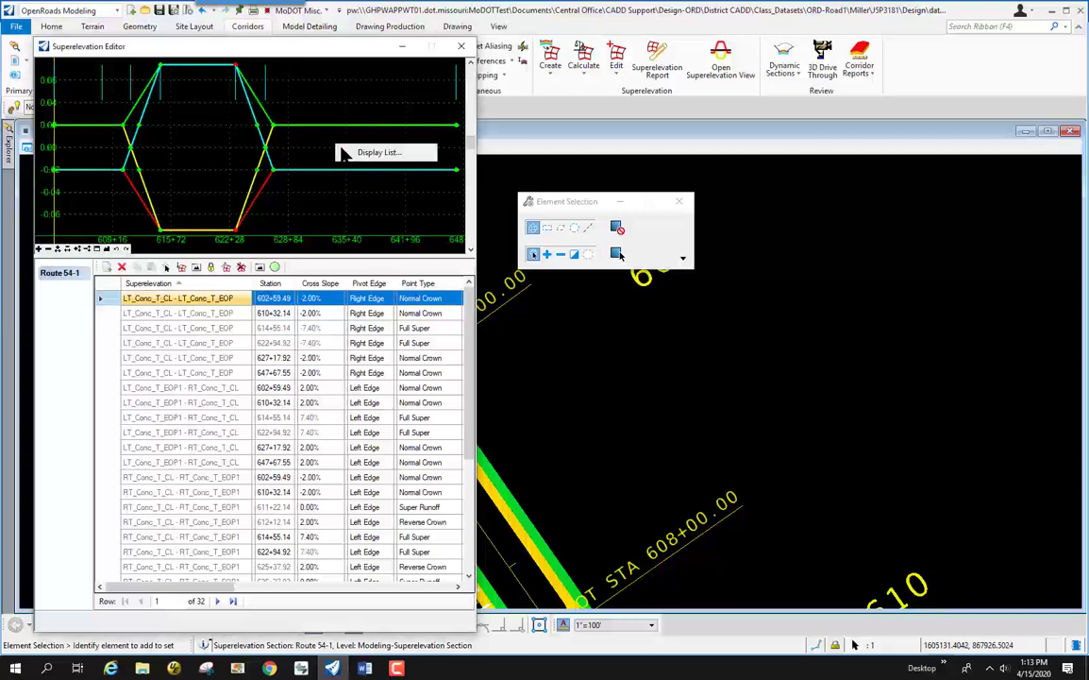
left_click(368, 153)
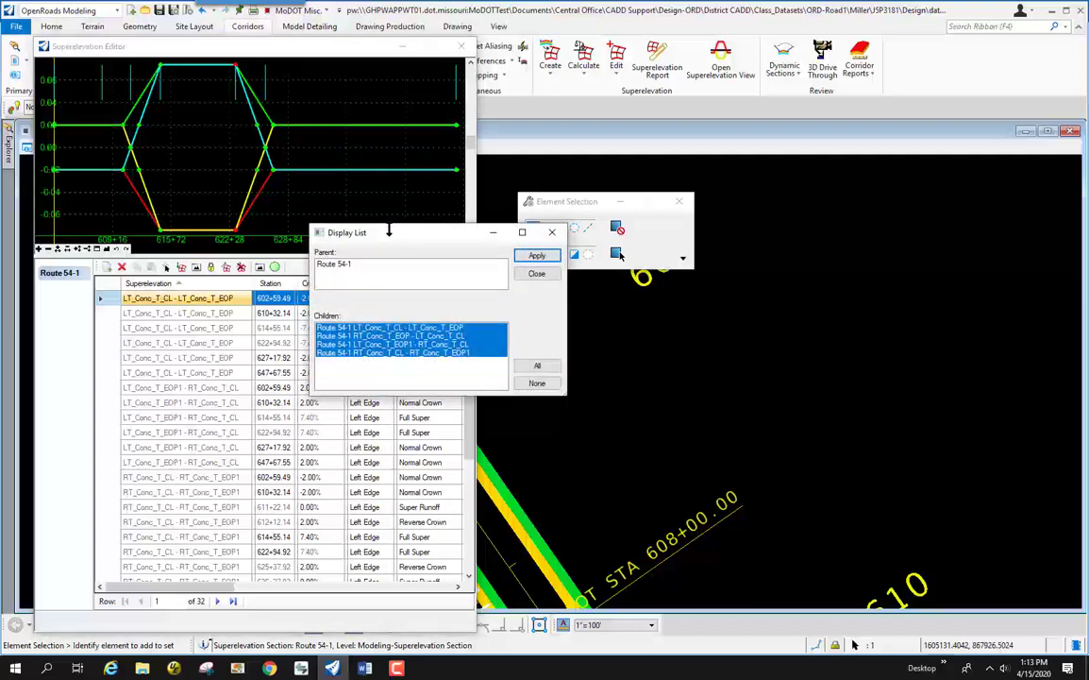
left_click_drag(389, 230, 411, 92)
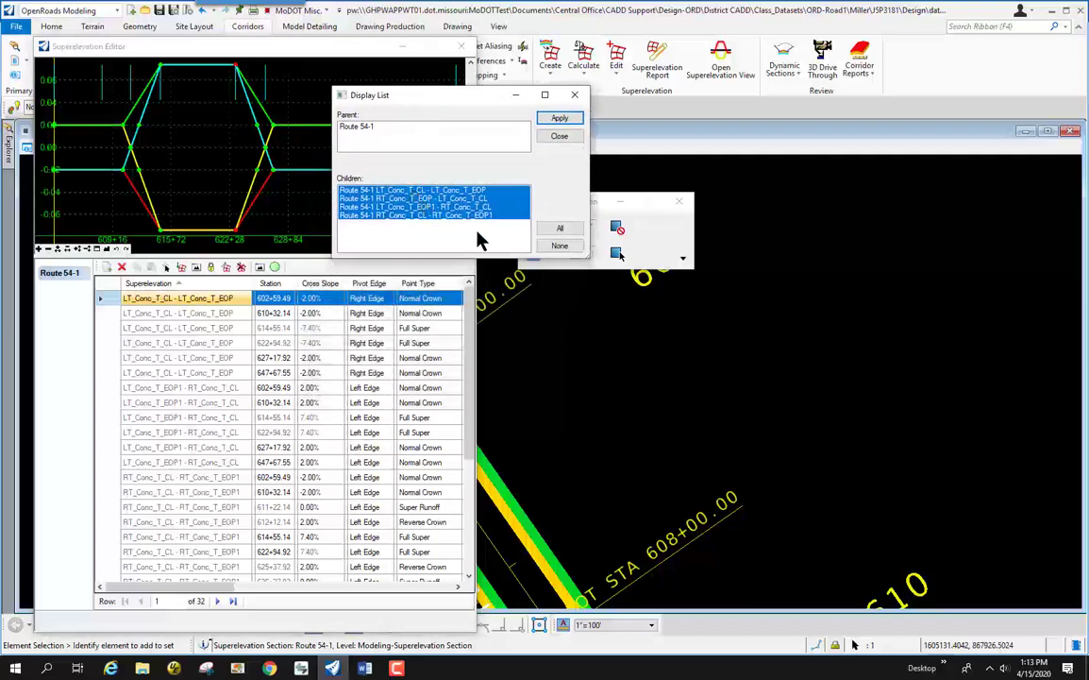
left_click(560, 246)
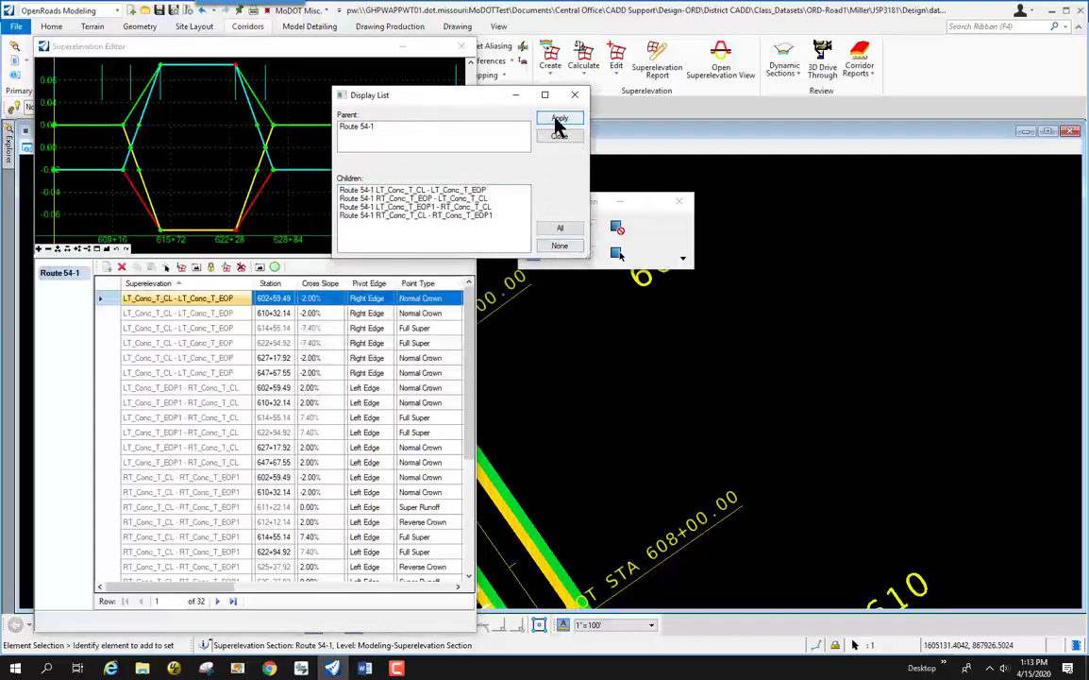
left_click(559, 120)
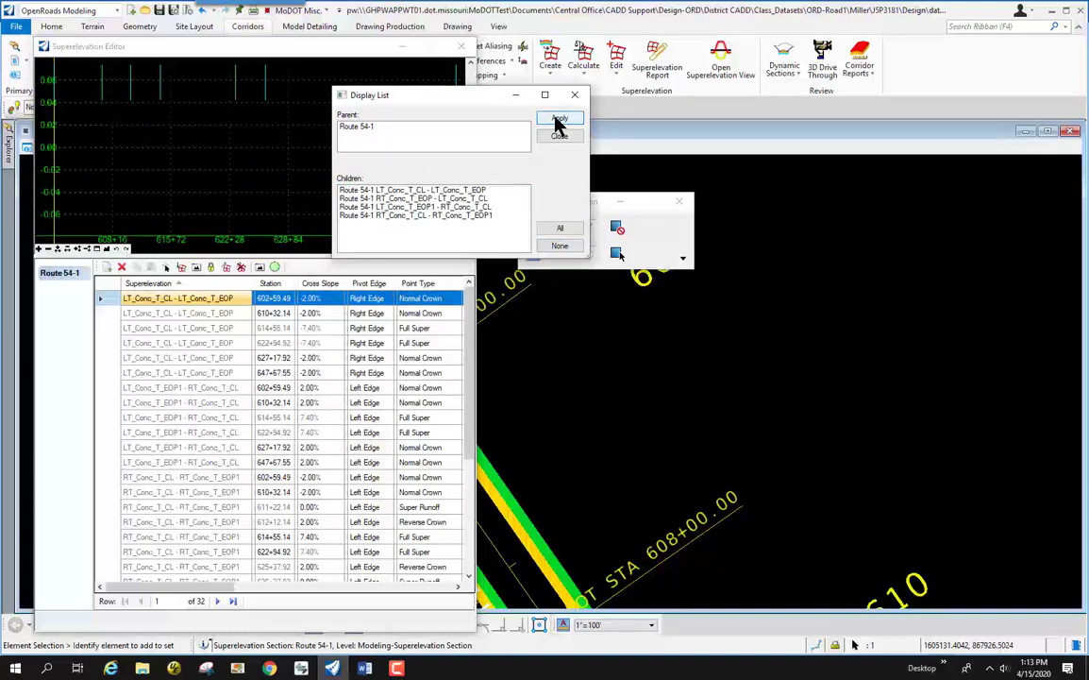
Display the Route 54-1 lanes one at a time in the diagram to examine each lane's cross slope transitions
left_click(464, 192)
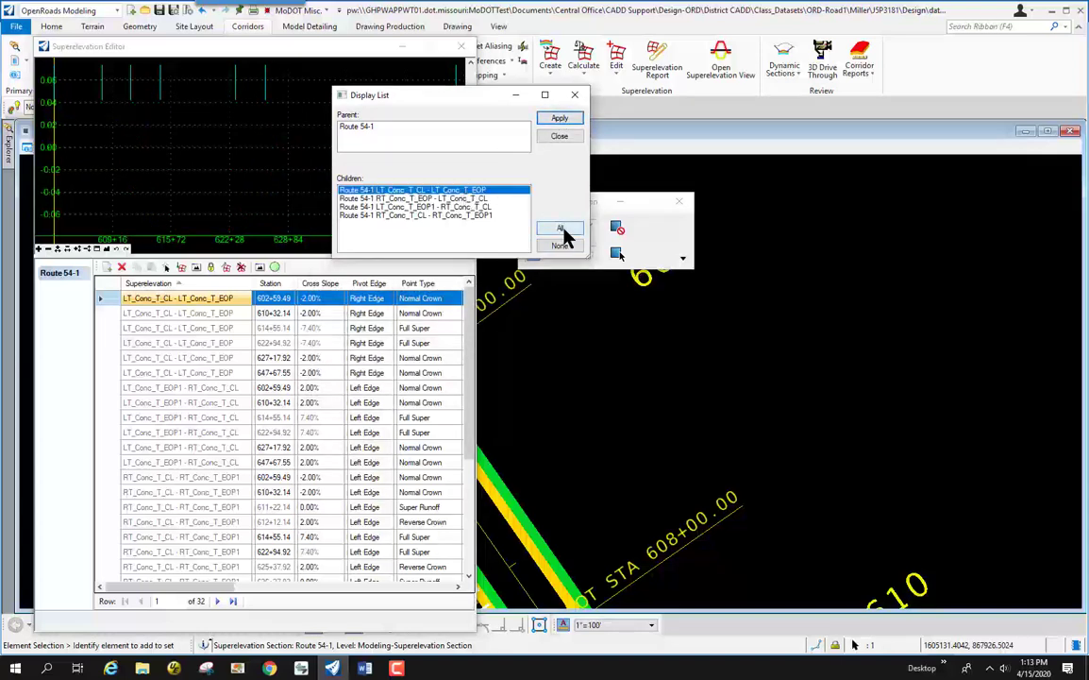
left_click(559, 123)
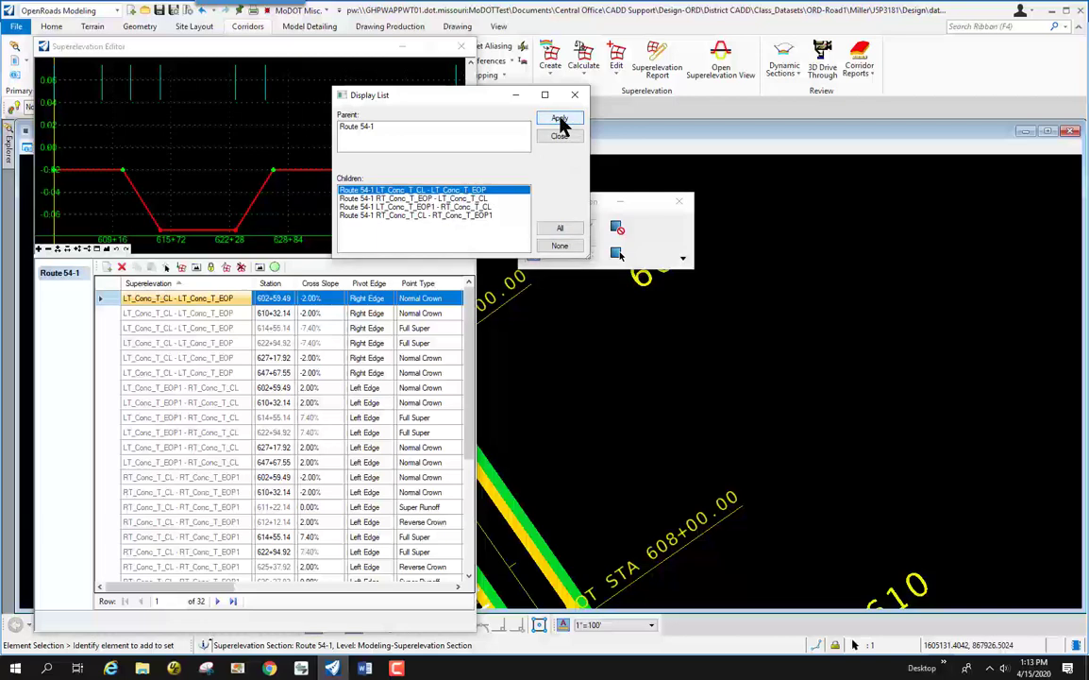
left_click(439, 198)
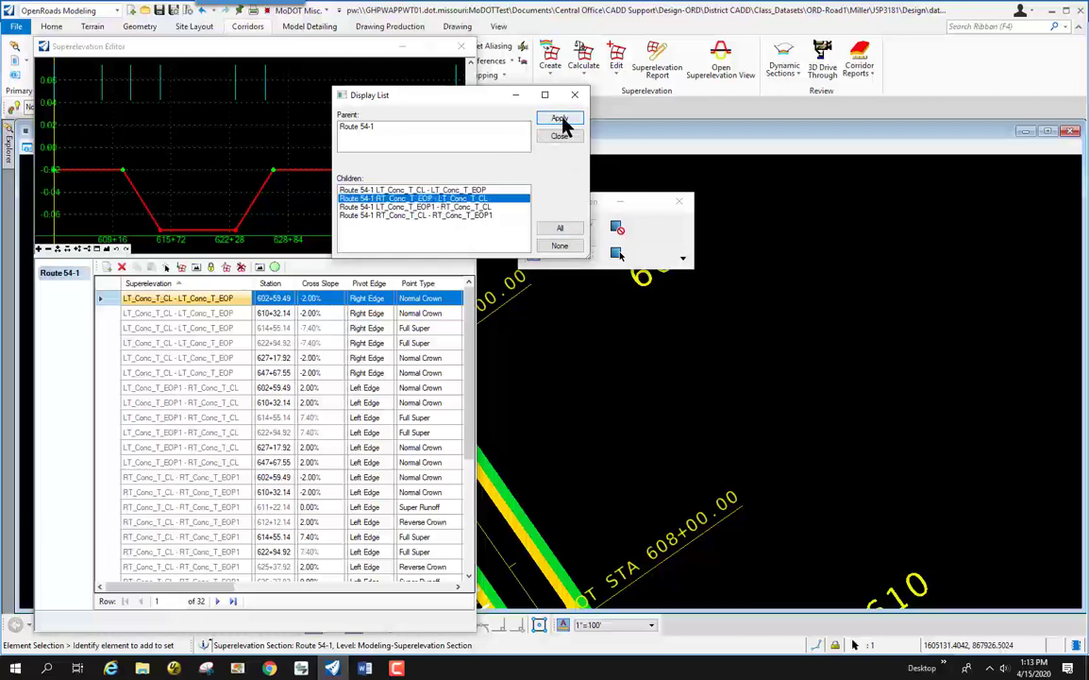
left_click(561, 121)
left_click(429, 206)
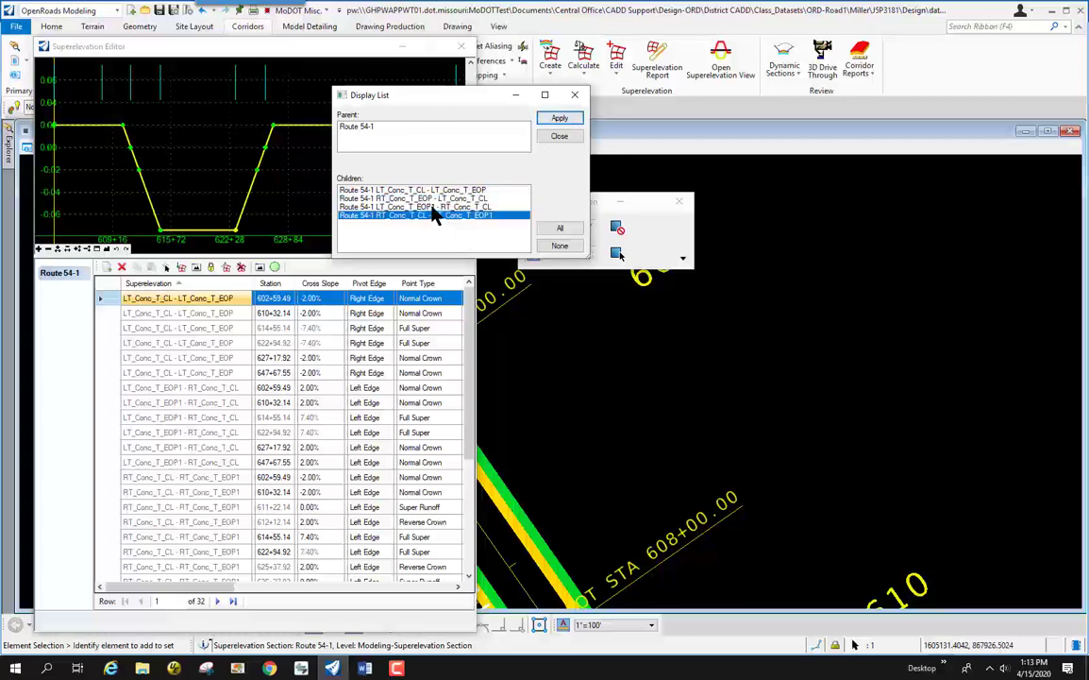
left_click(438, 215)
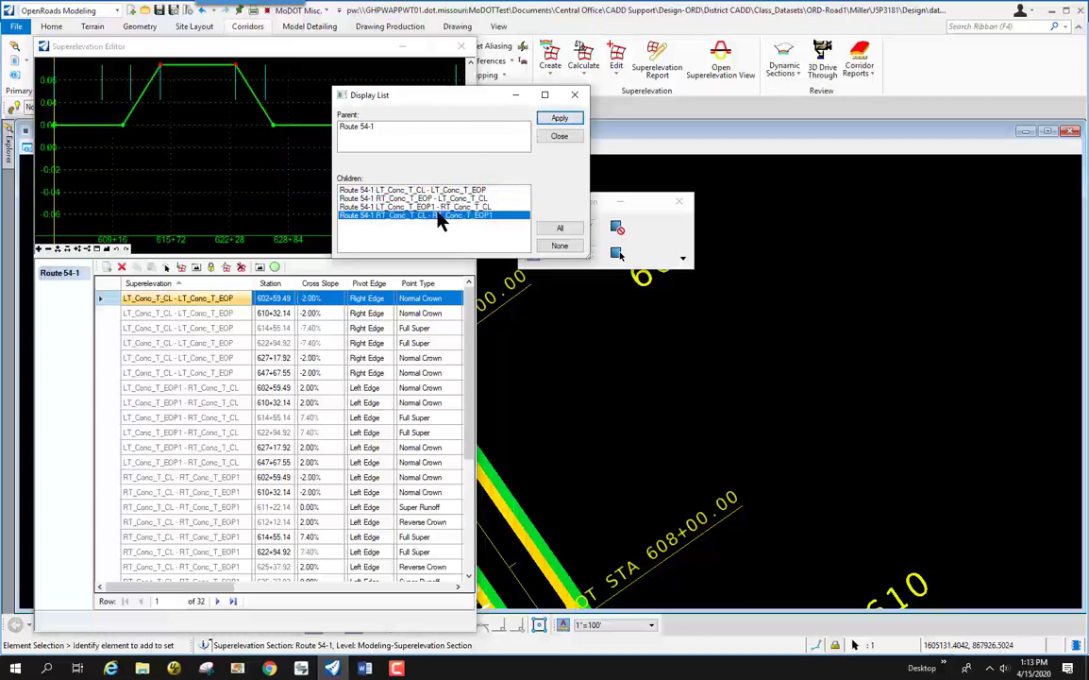
left_click(558, 120)
Show all Route 54-1 lanes in the superelevation diagram again and close the display list
left_click(559, 228)
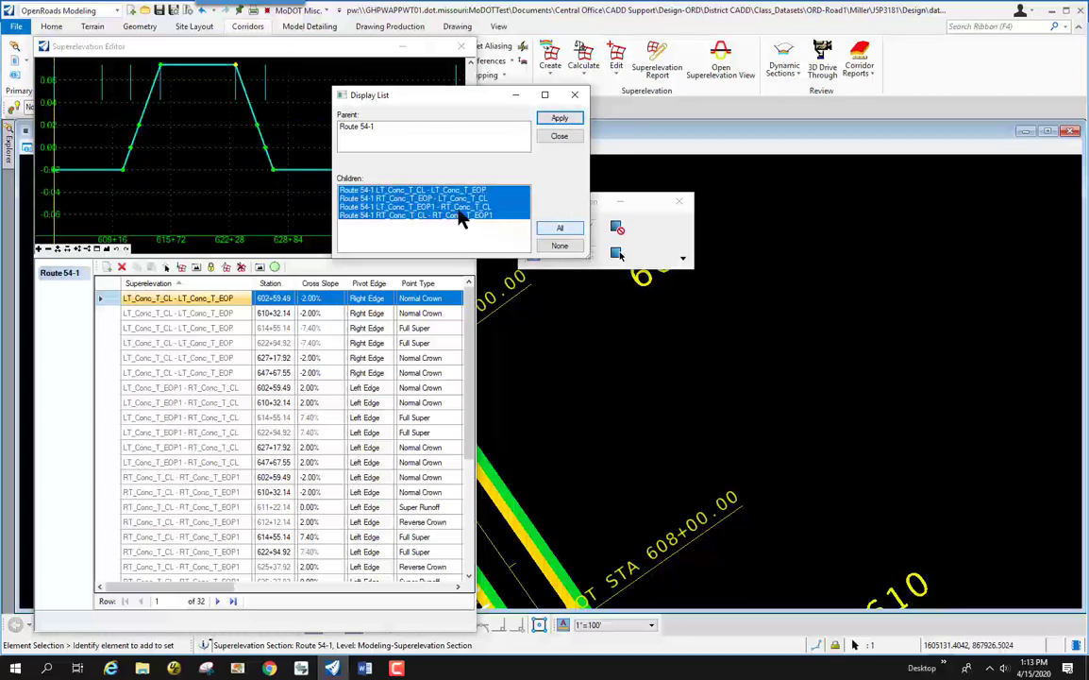
left_click(563, 120)
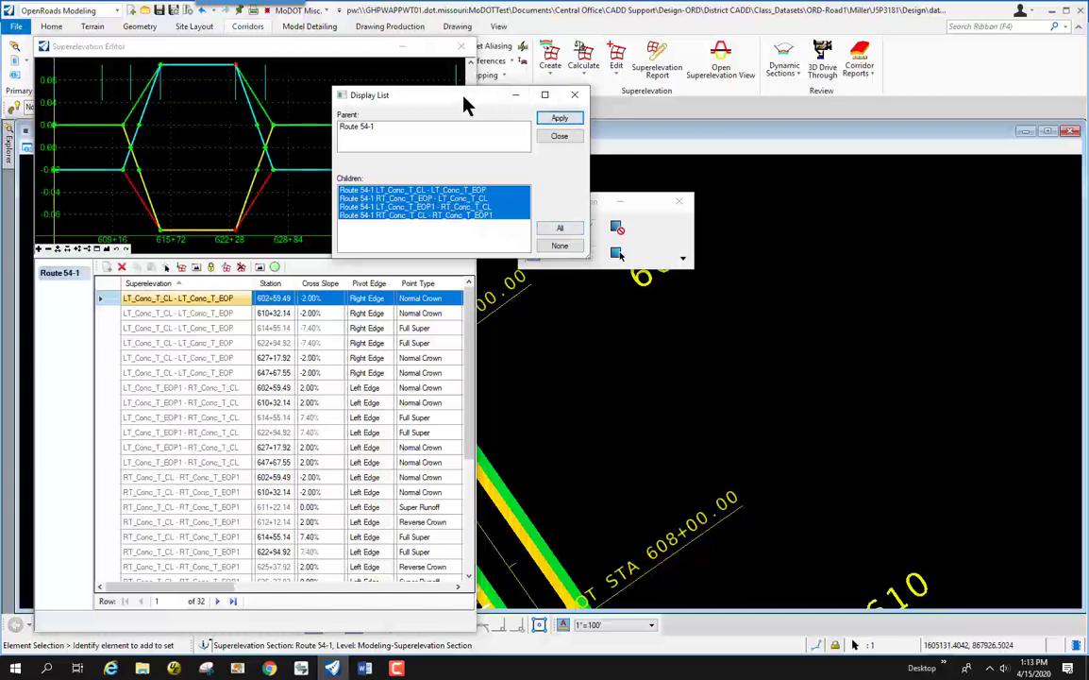
left_click_drag(420, 95, 658, 265)
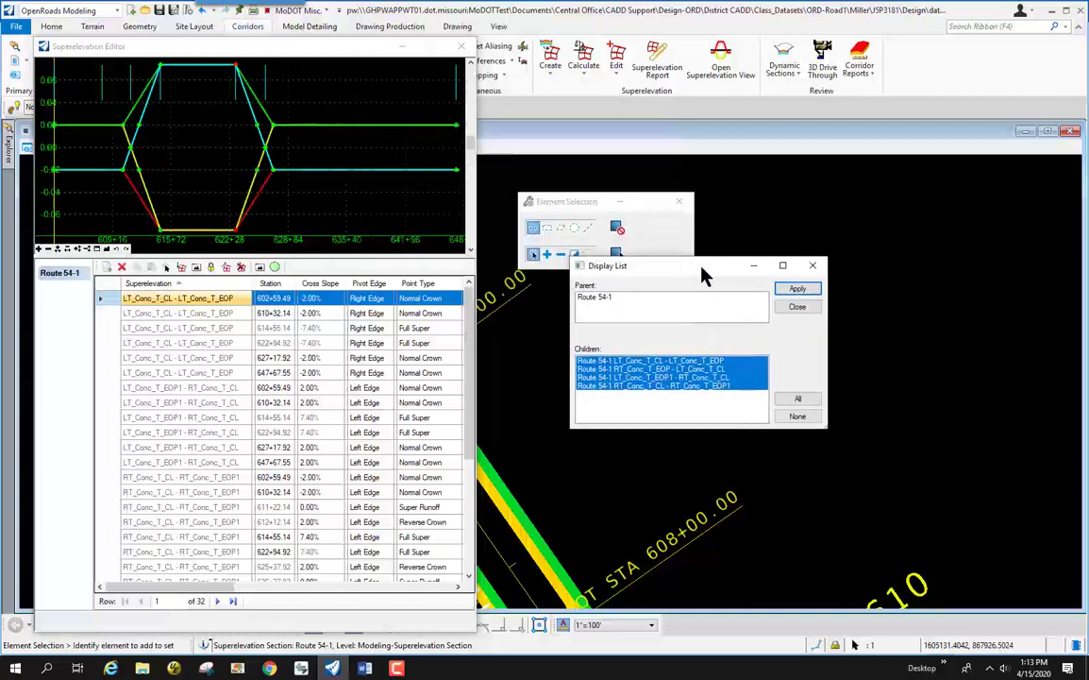
left_click(813, 265)
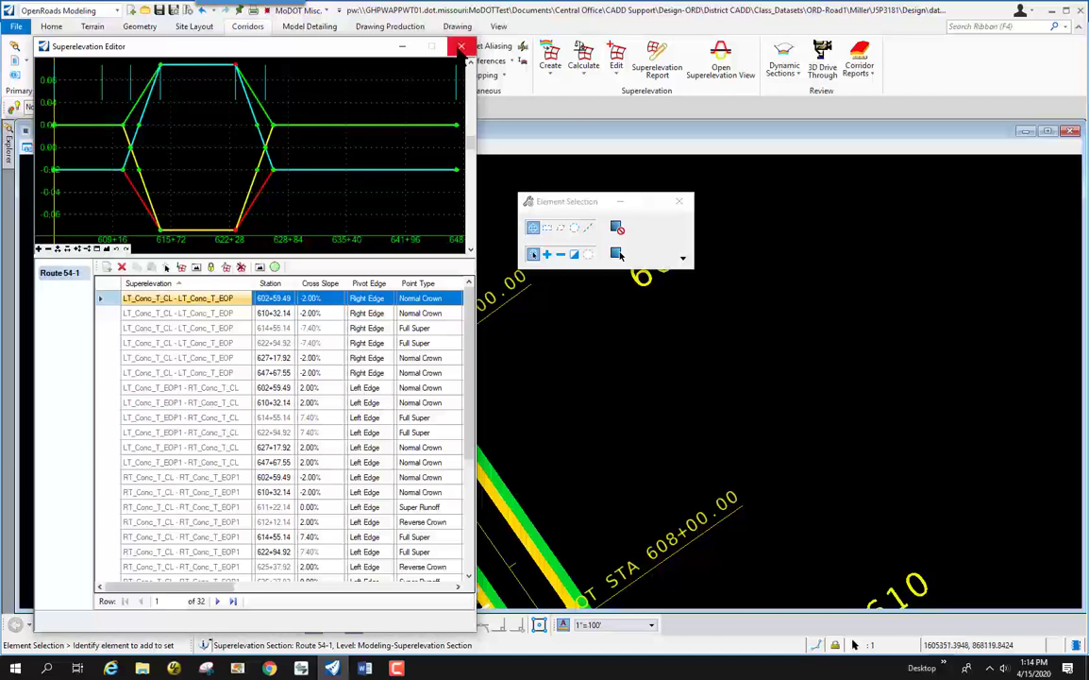
Close the superelevation editor and examine the calculated lanes in plan view near the start of Route 54
left_click(460, 49)
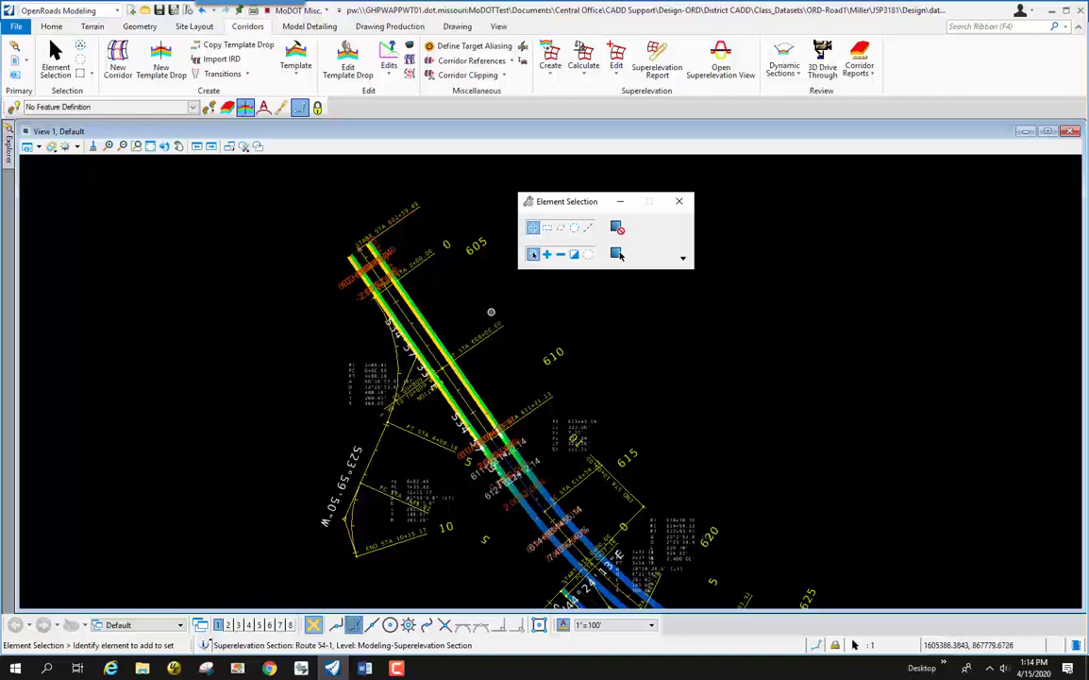
scroll(395, 311, "up", 2)
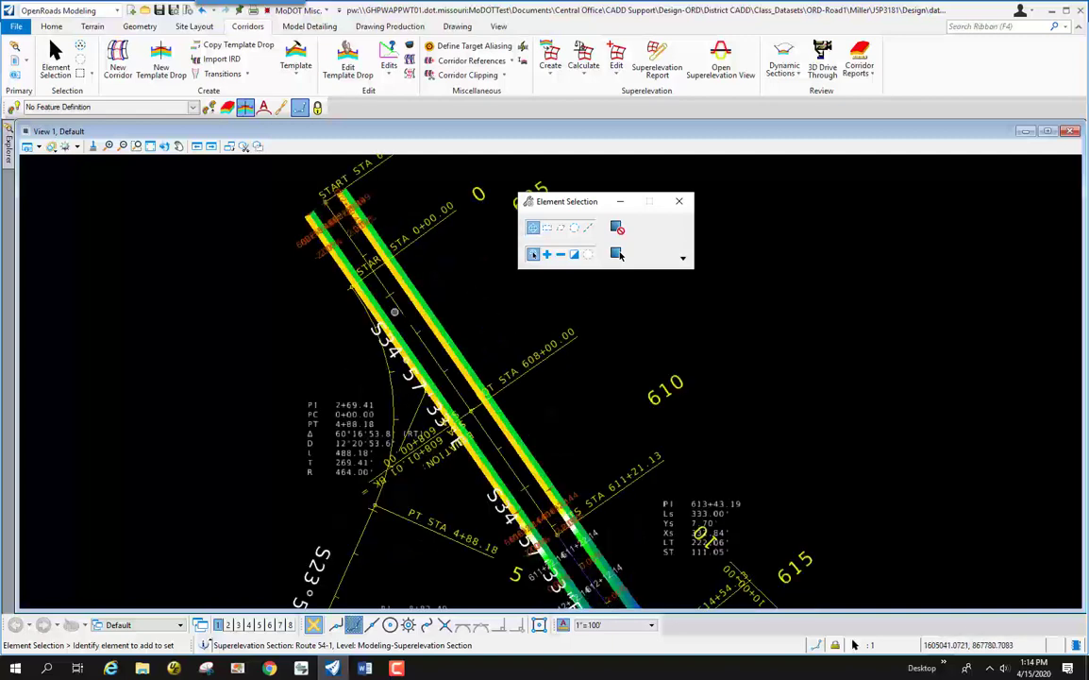
scroll(462, 321, "up", 3)
scroll(453, 274, "down", 2)
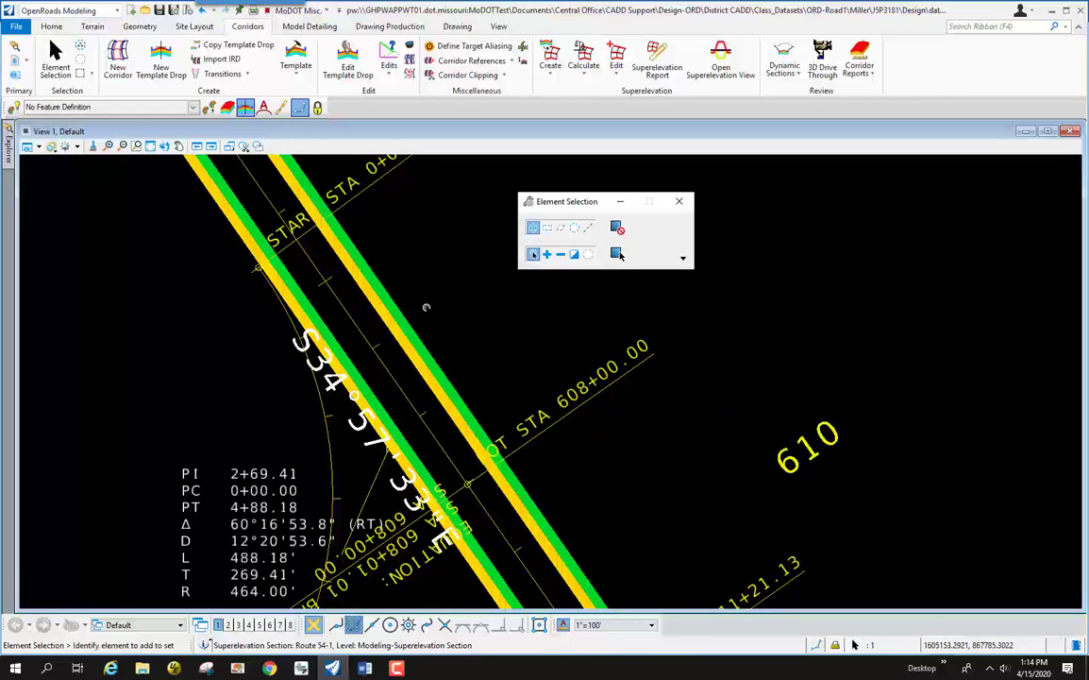
Open the superelevation view of the Route 54-1 section in View 8 and maximize it to show the lane diagram
left_click(720, 57)
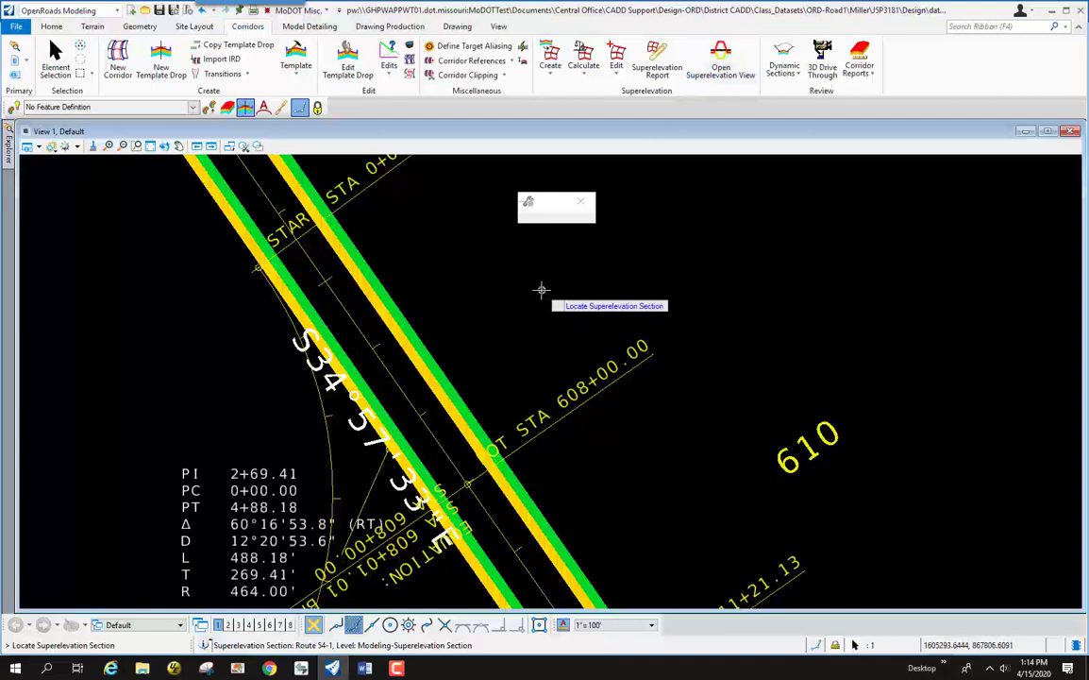
scroll(434, 309, "down", 5)
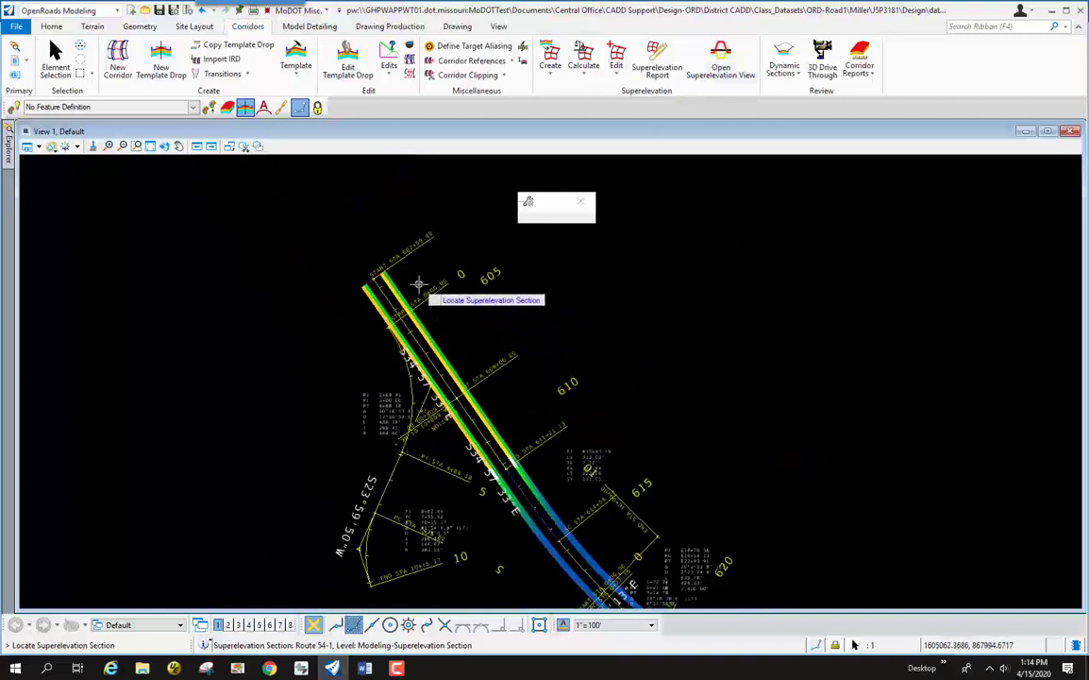
scroll(419, 283, "up", 3)
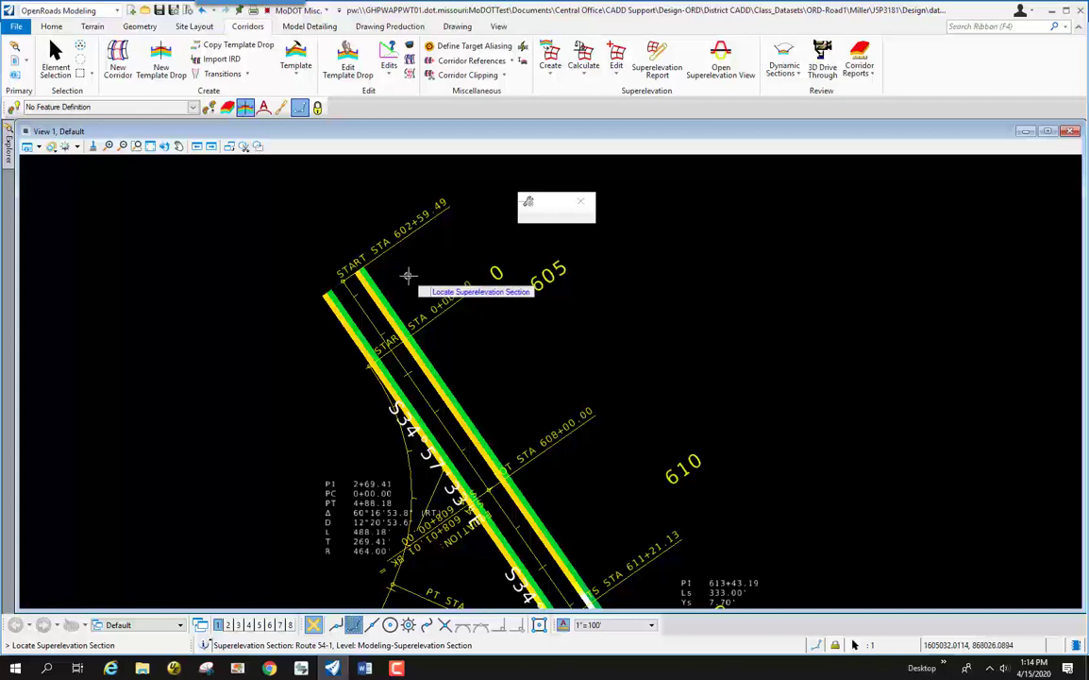
scroll(338, 286, "up", 3)
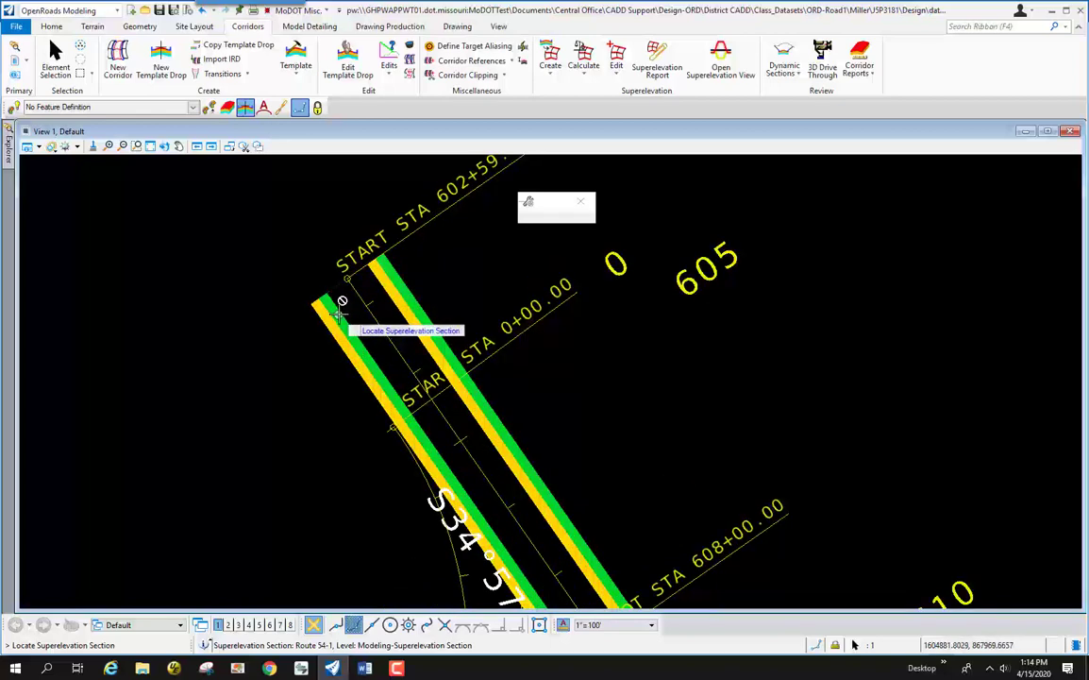
scroll(332, 282, "up", 3)
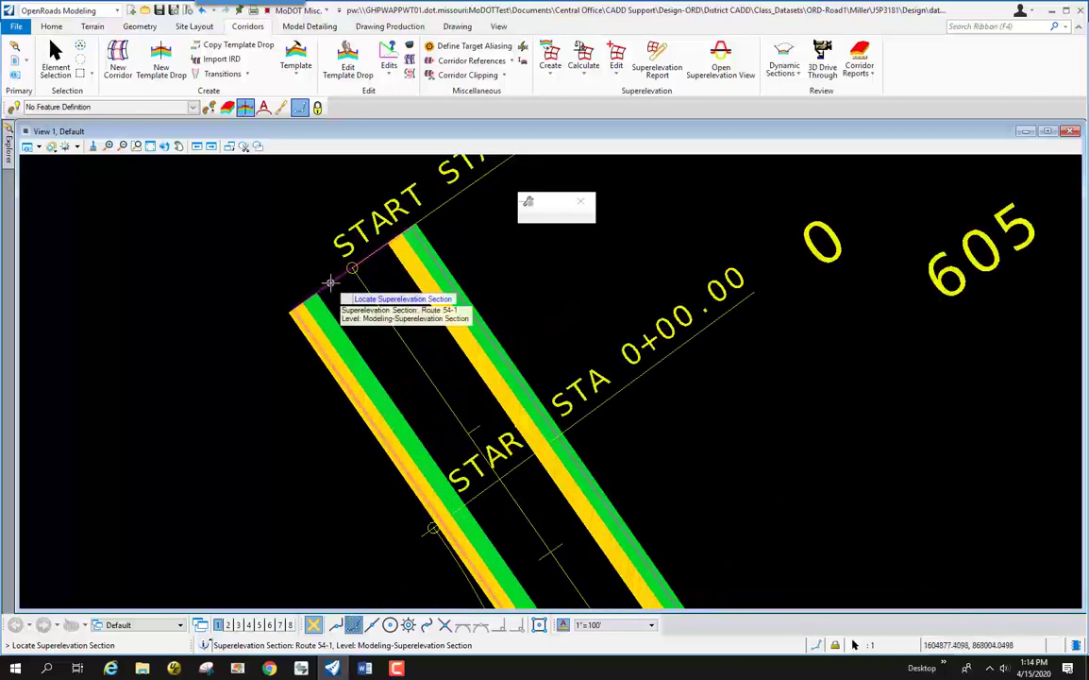
left_click(330, 282)
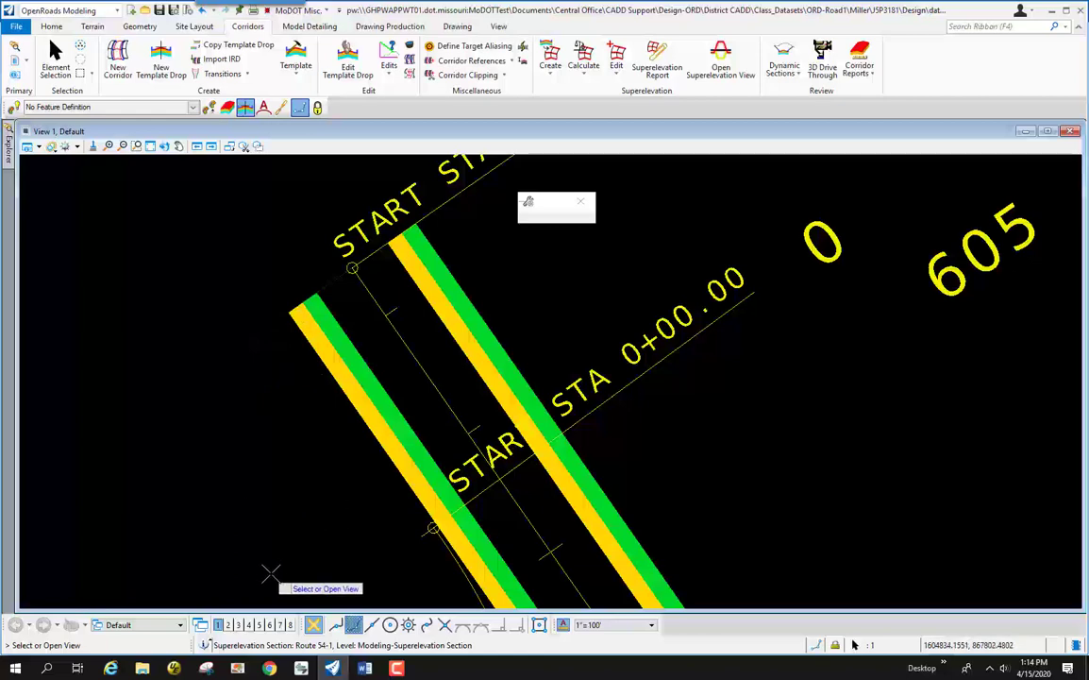
left_click(290, 624)
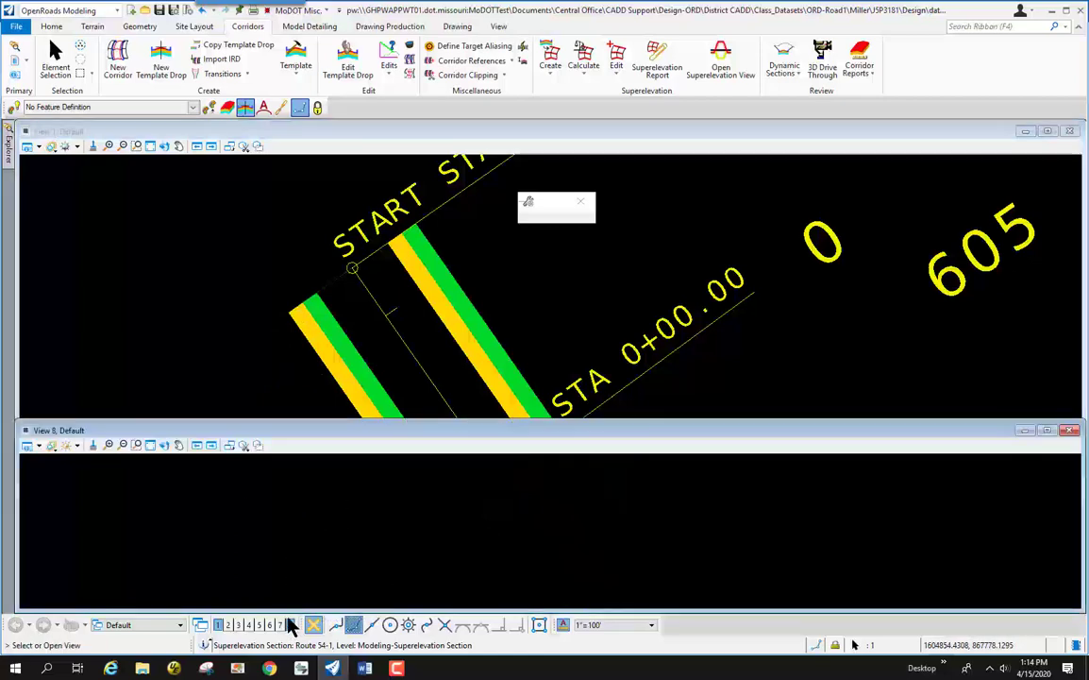
left_click(335, 507)
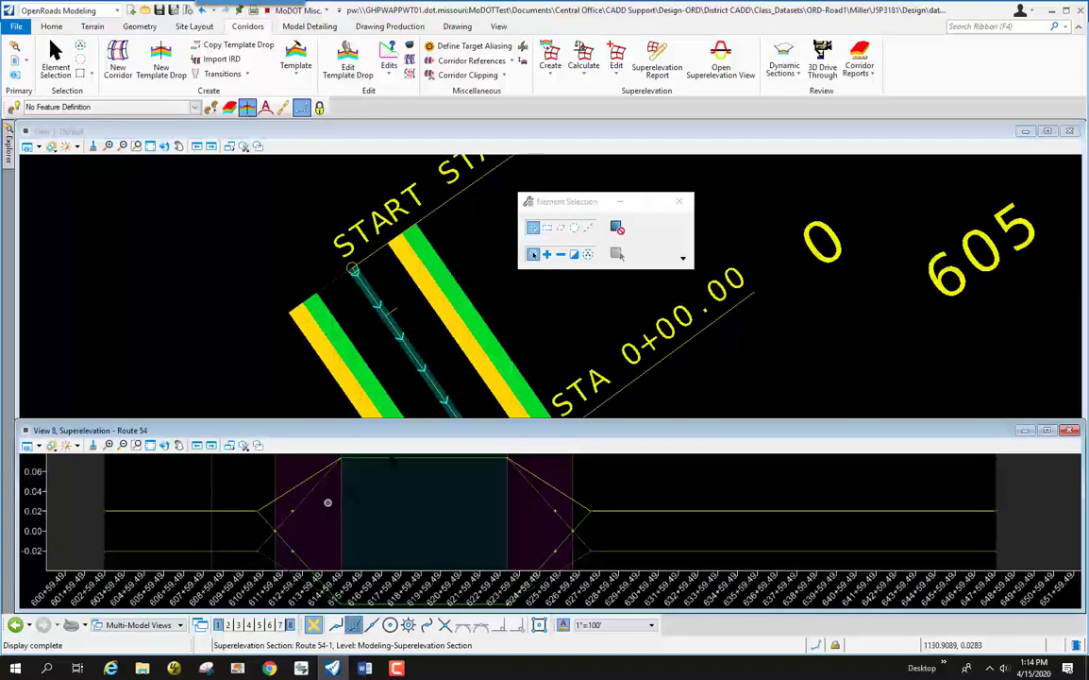
left_click(1046, 429)
scroll(653, 441, "down", 2)
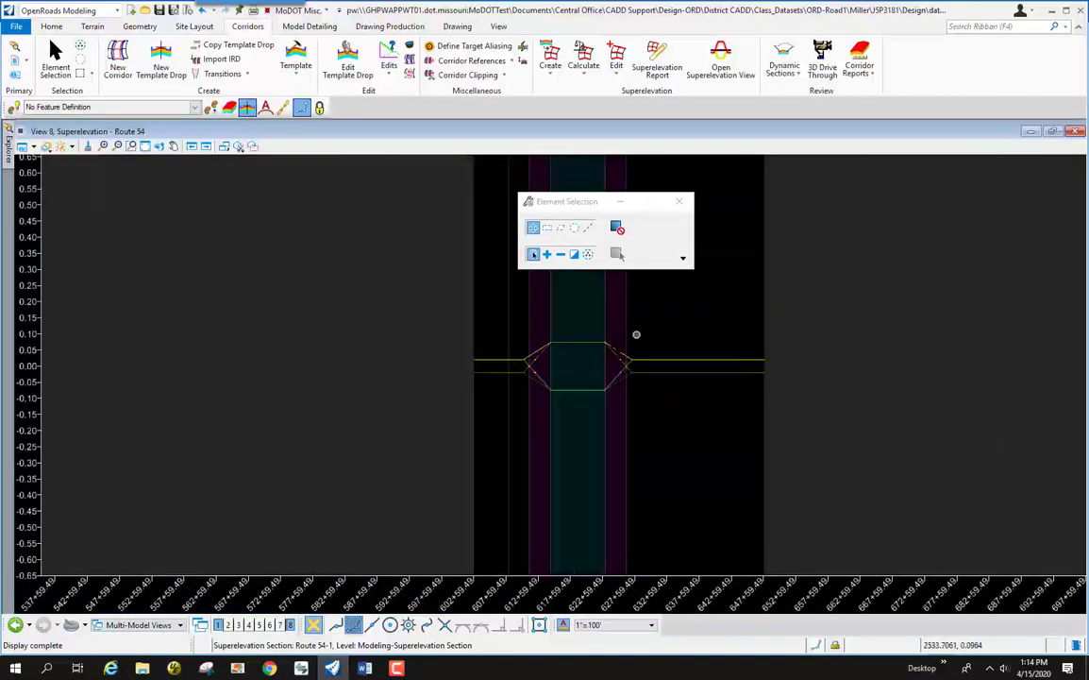
scroll(574, 355, "up", 3)
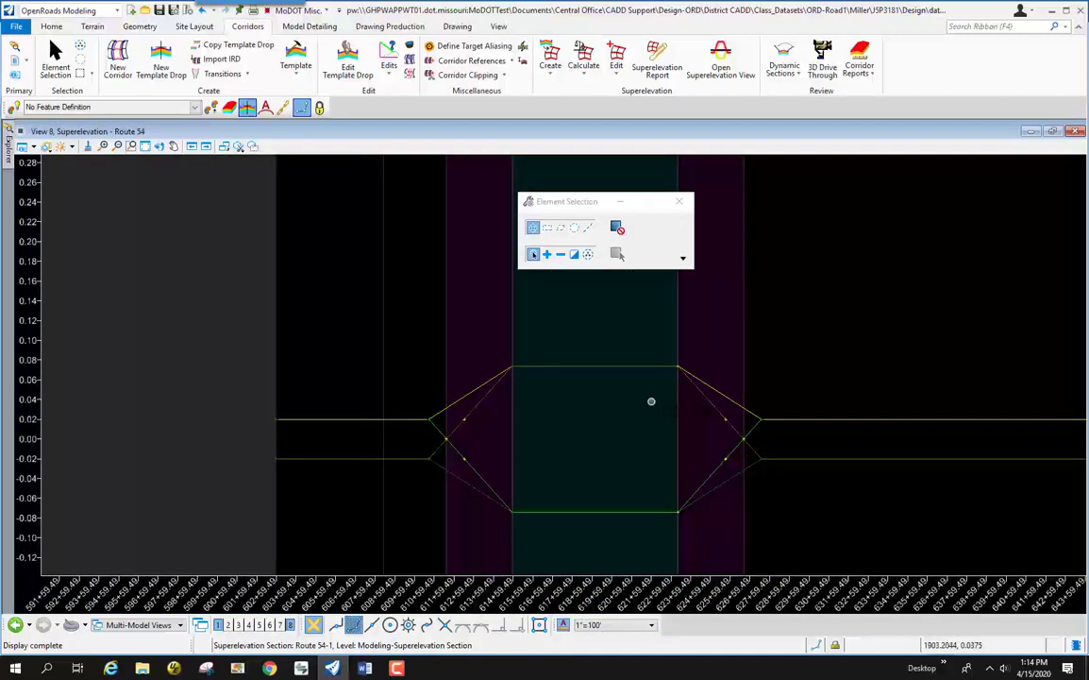
Select individual Route 54-1 lanes in the diagram to examine their stations and cross slopes, clear the selection and close View 8
left_click(722, 393)
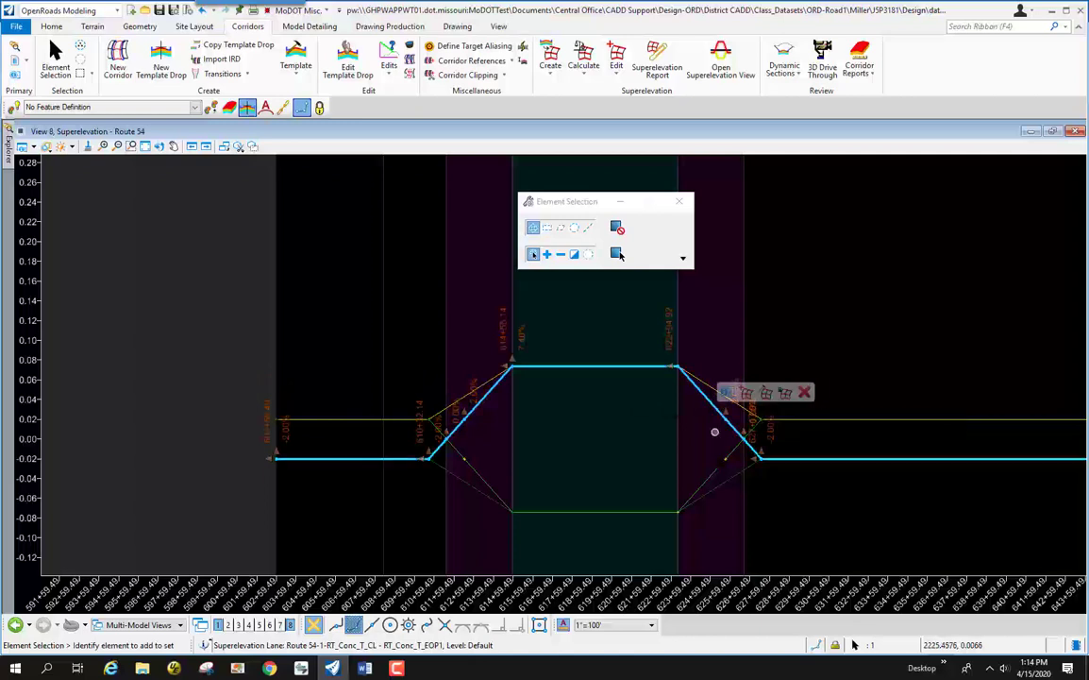
left_click(710, 475)
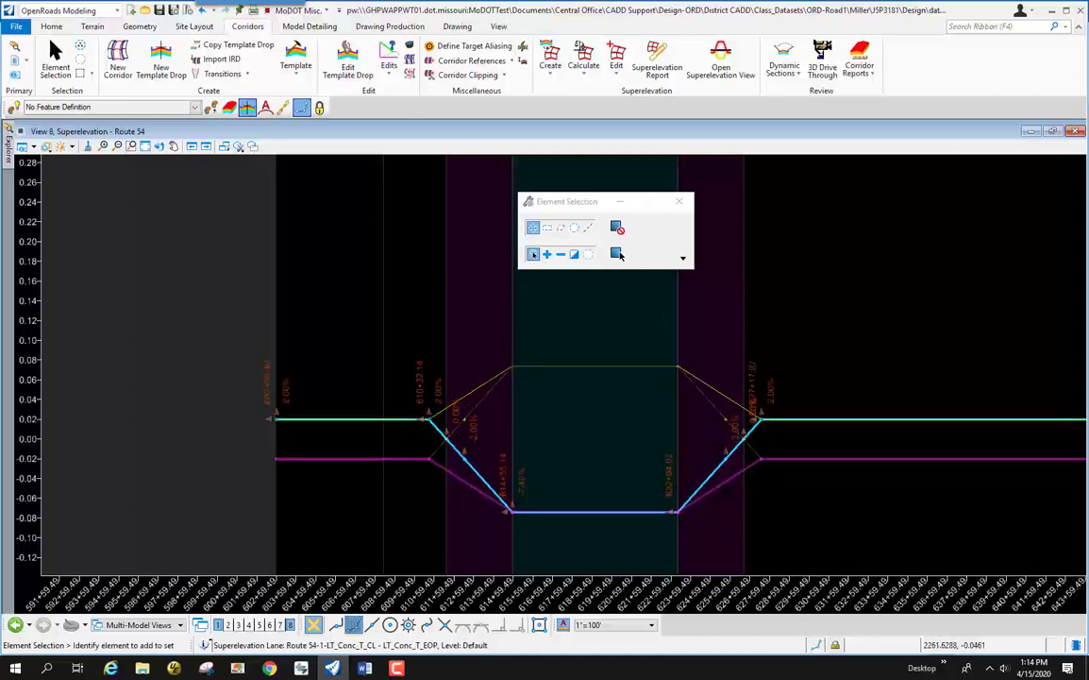
left_click(712, 477)
left_click(712, 476)
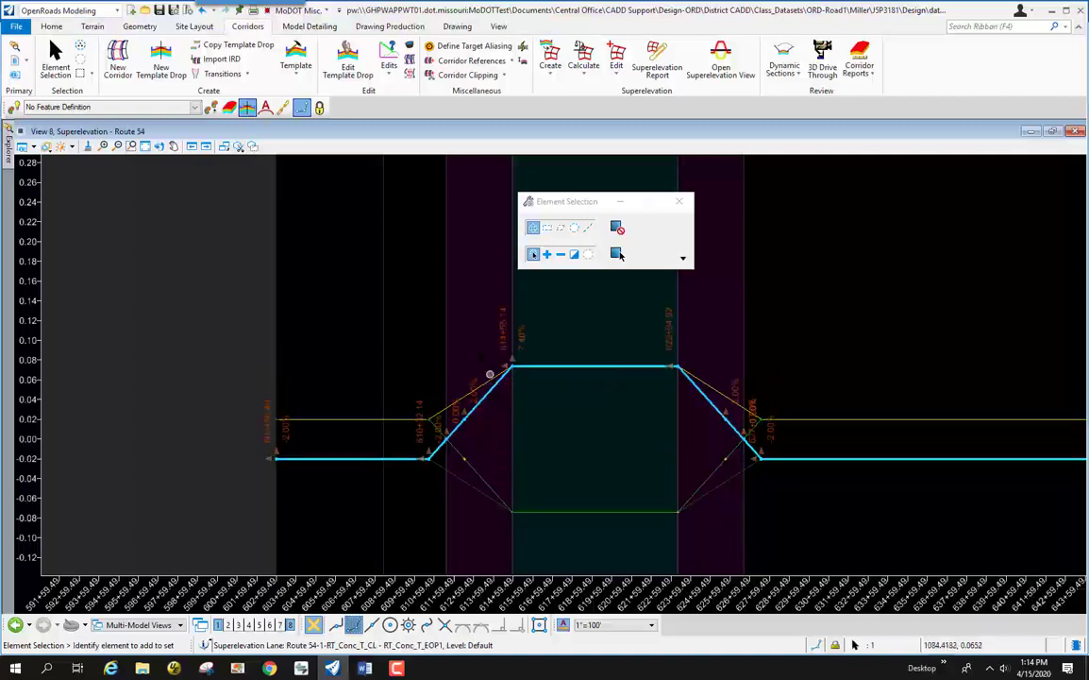
left_click(472, 338)
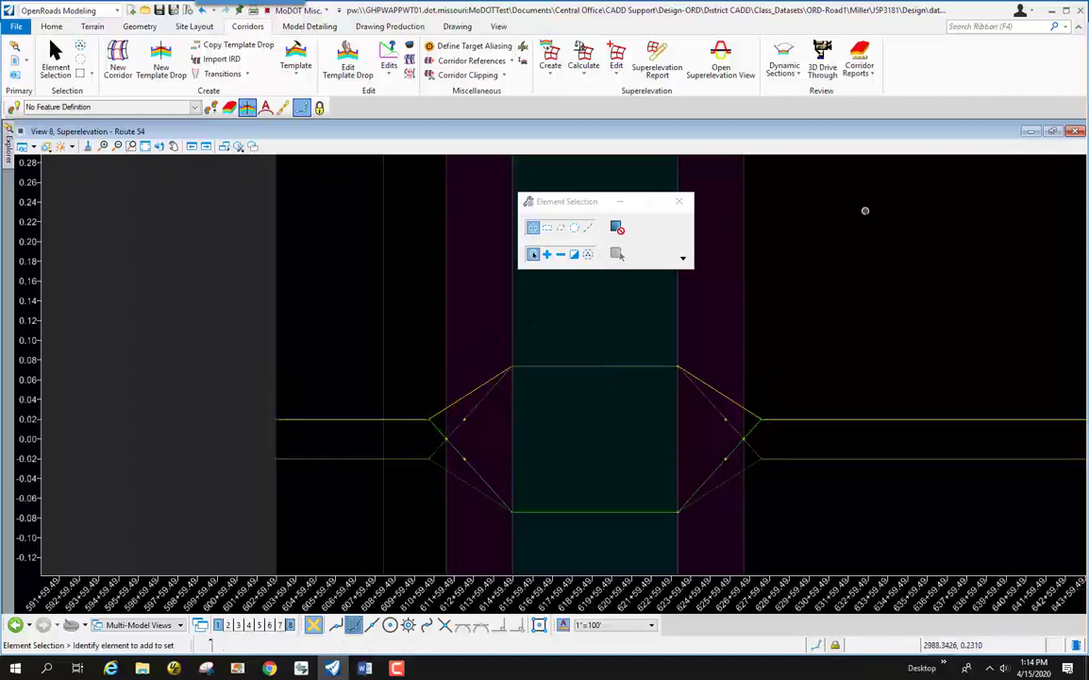
left_click(1075, 131)
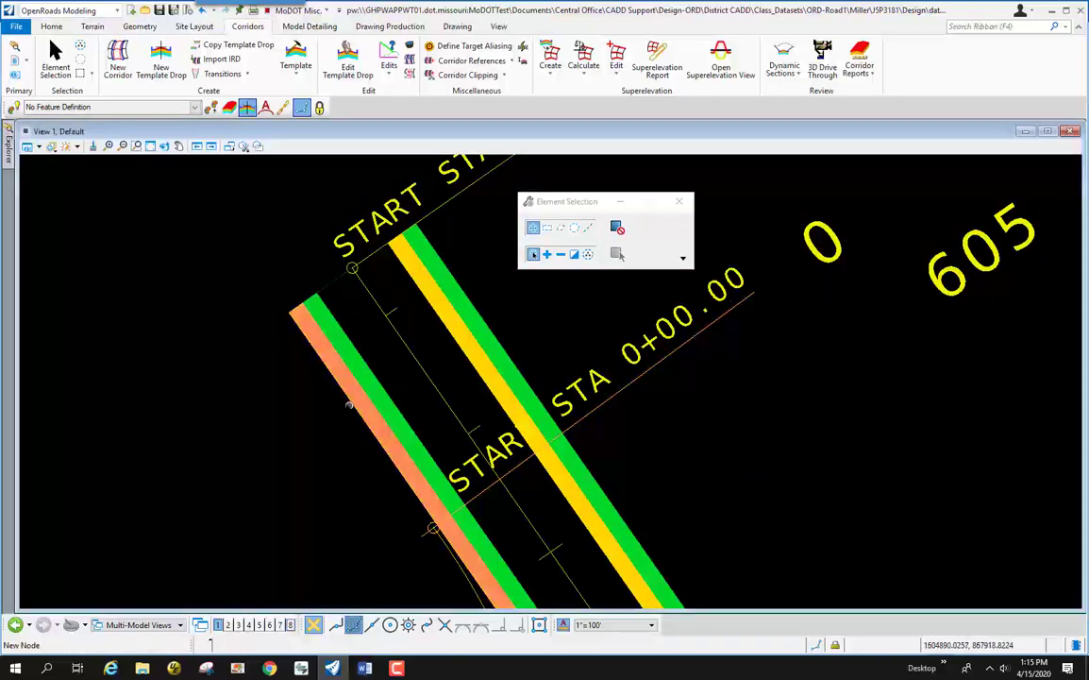
Select the Route 54-1 superelevation section at its start in plan view to display the transition annotations along its lanes
scroll(290, 374, "down", 4)
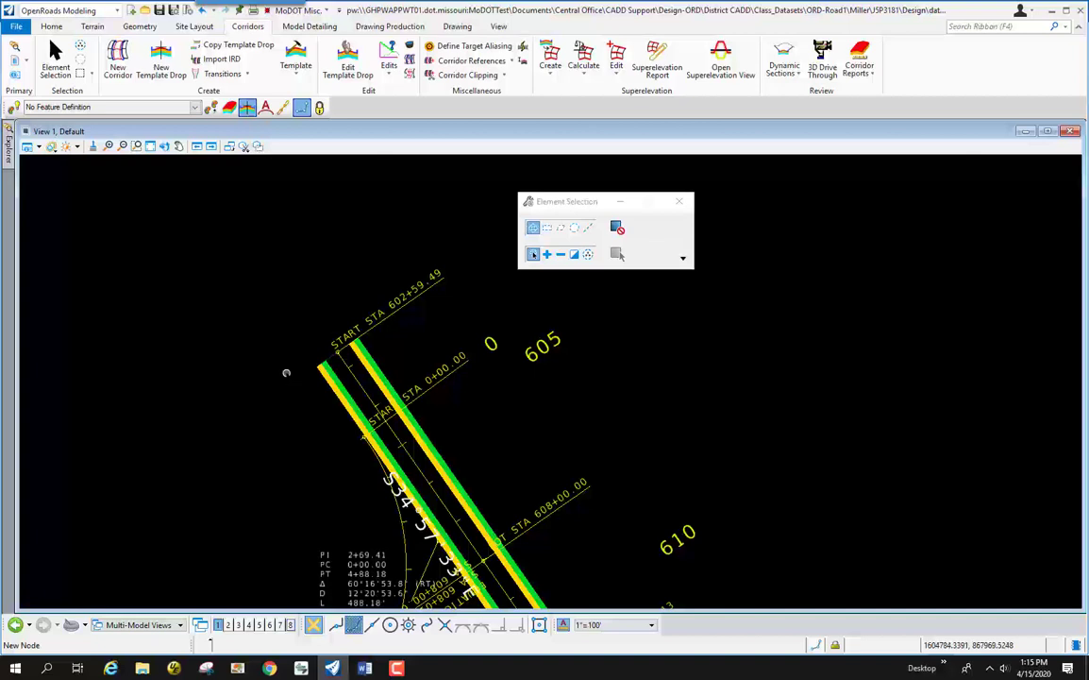
scroll(339, 360, "up", 3)
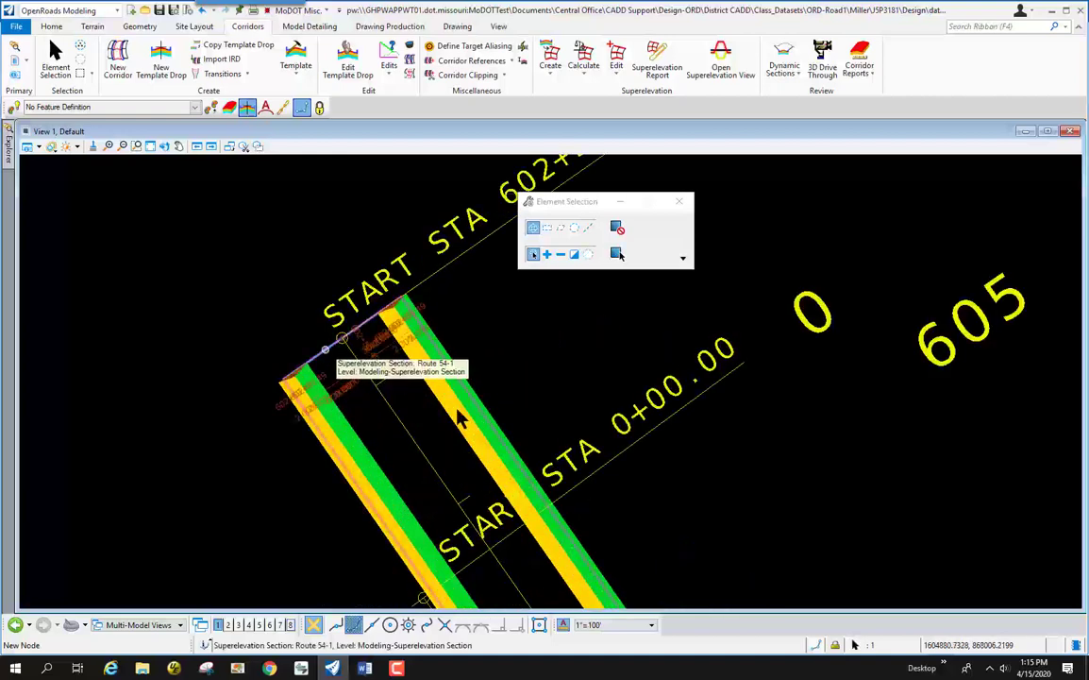
scroll(224, 271, "down", 3)
scroll(228, 266, "down", 3)
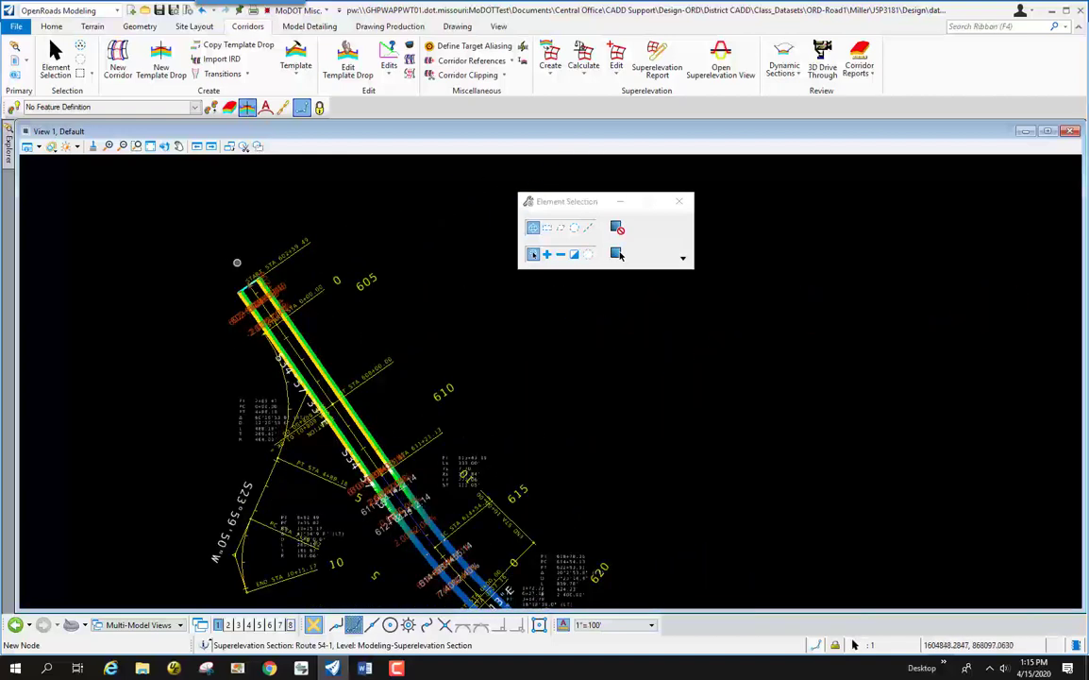
scroll(396, 540, "up", 3)
scroll(423, 491, "up", 2)
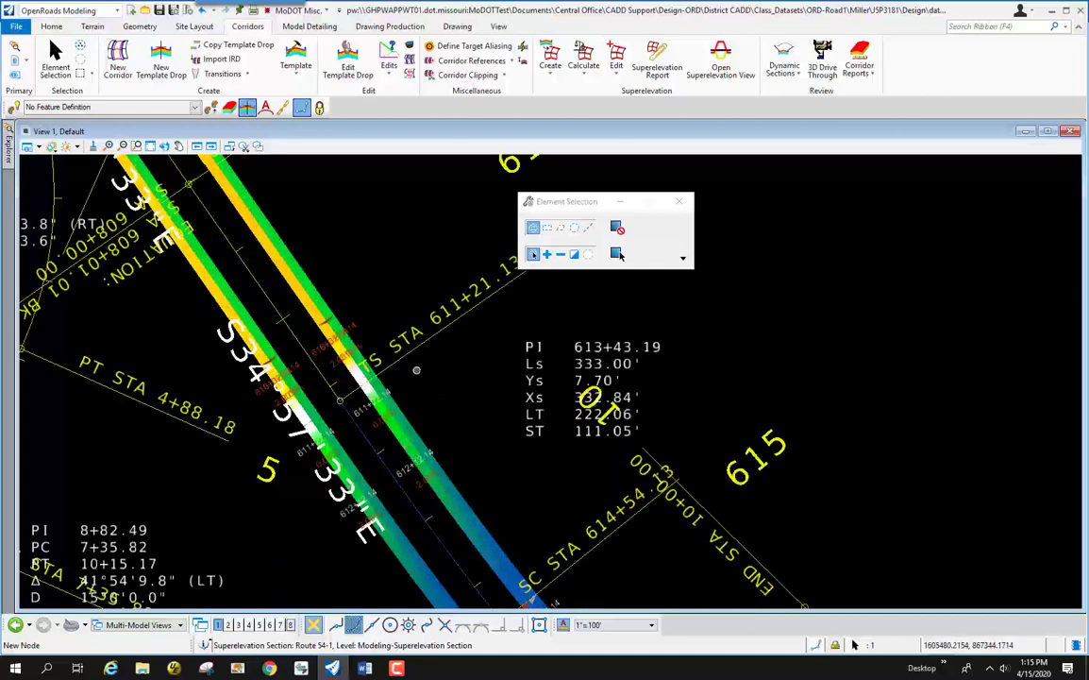
Examine the level cross slope points of both roadways near TS STA 611+21.13 in plan view
scroll(402, 326, "down", 2)
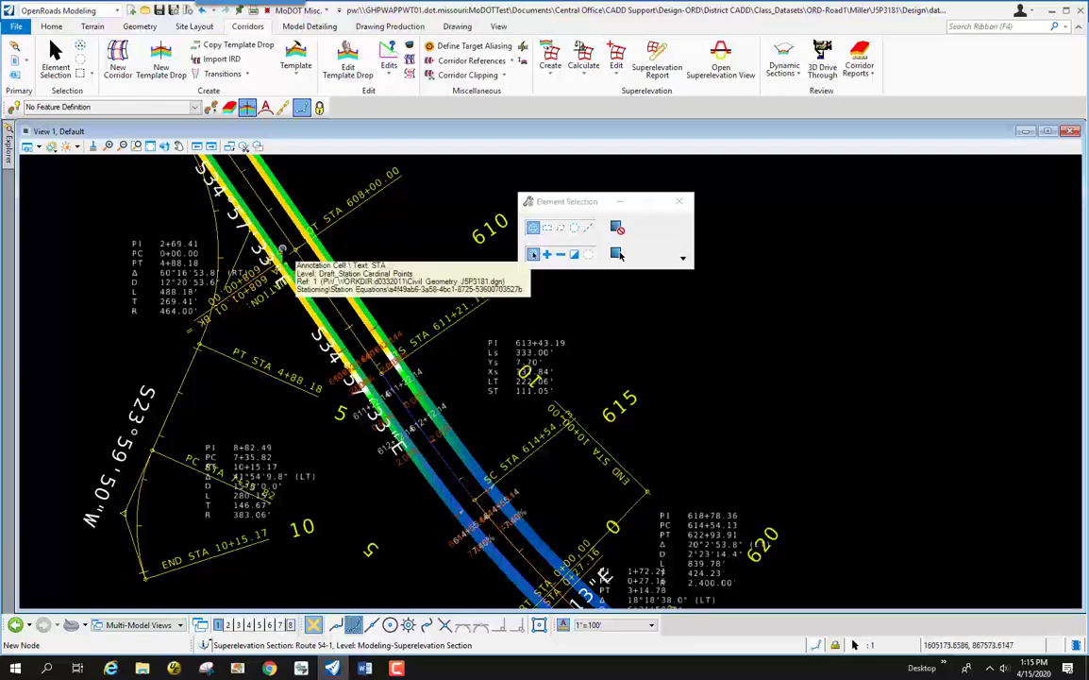
scroll(387, 370, "up", 3)
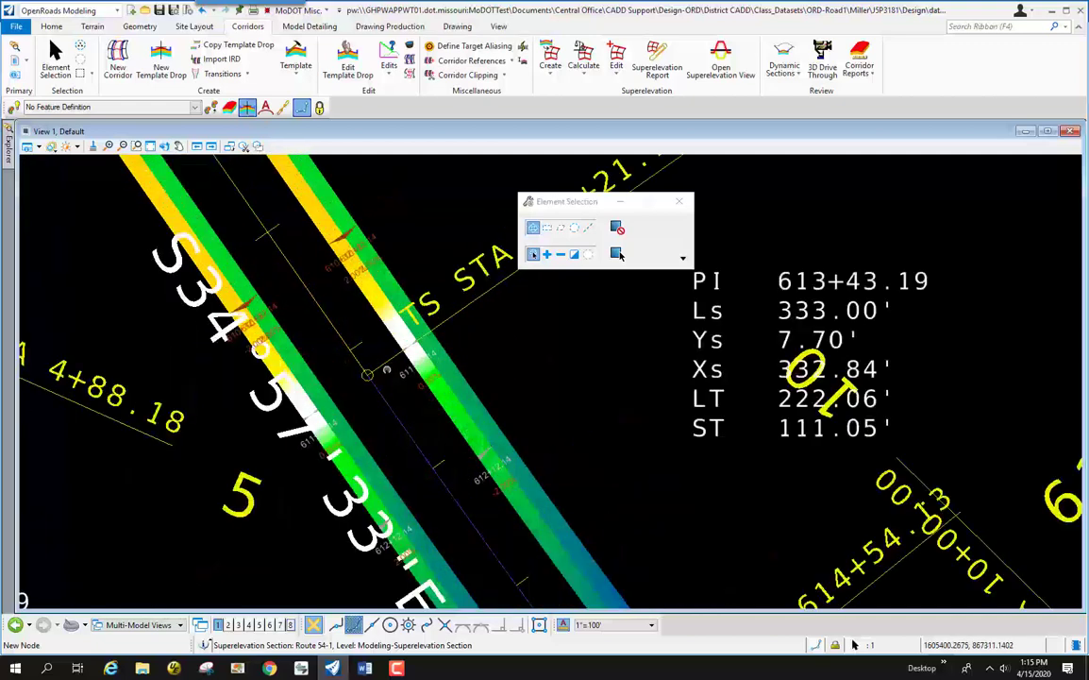
scroll(387, 370, "up", 2)
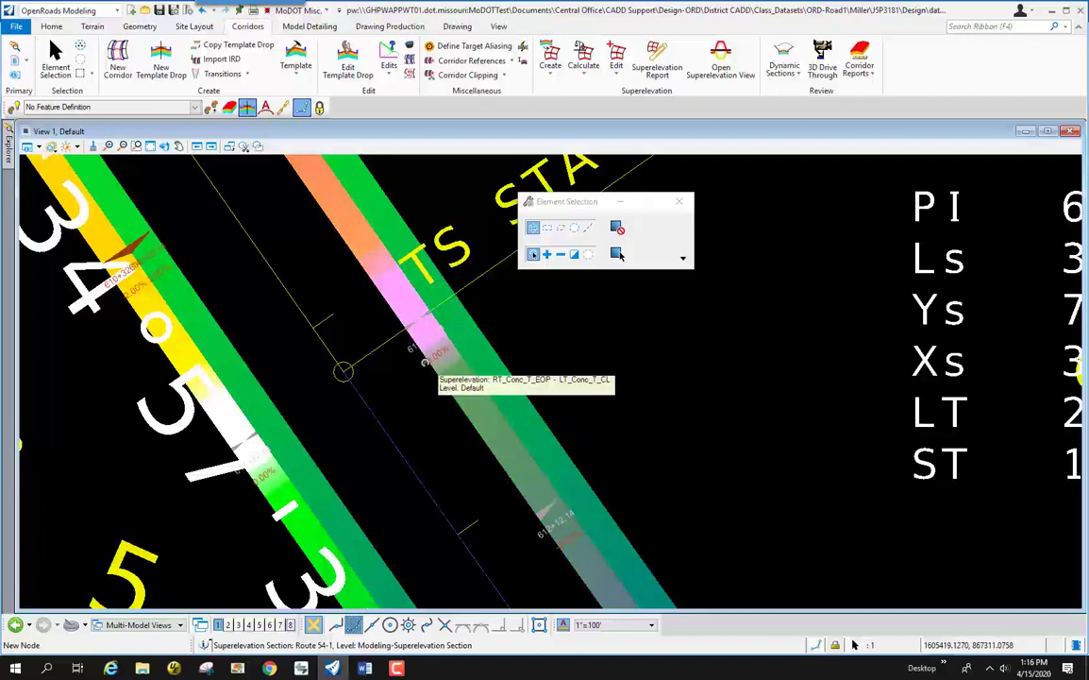
scroll(447, 340, "up", 2)
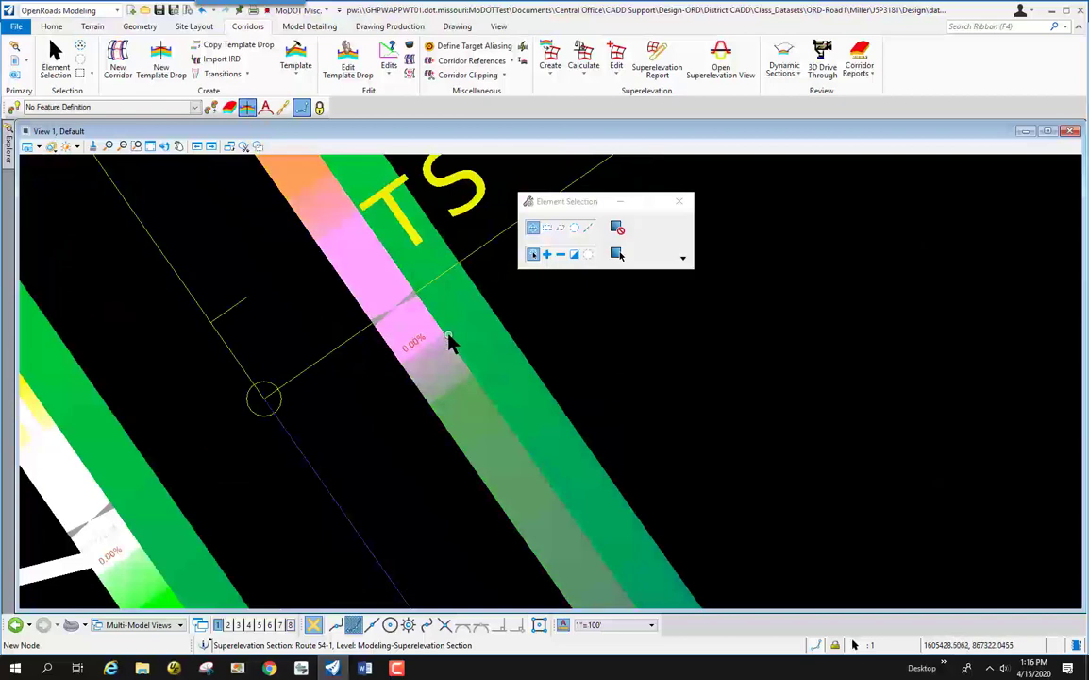
scroll(448, 340, "down", 3)
scroll(341, 401, "up", 4)
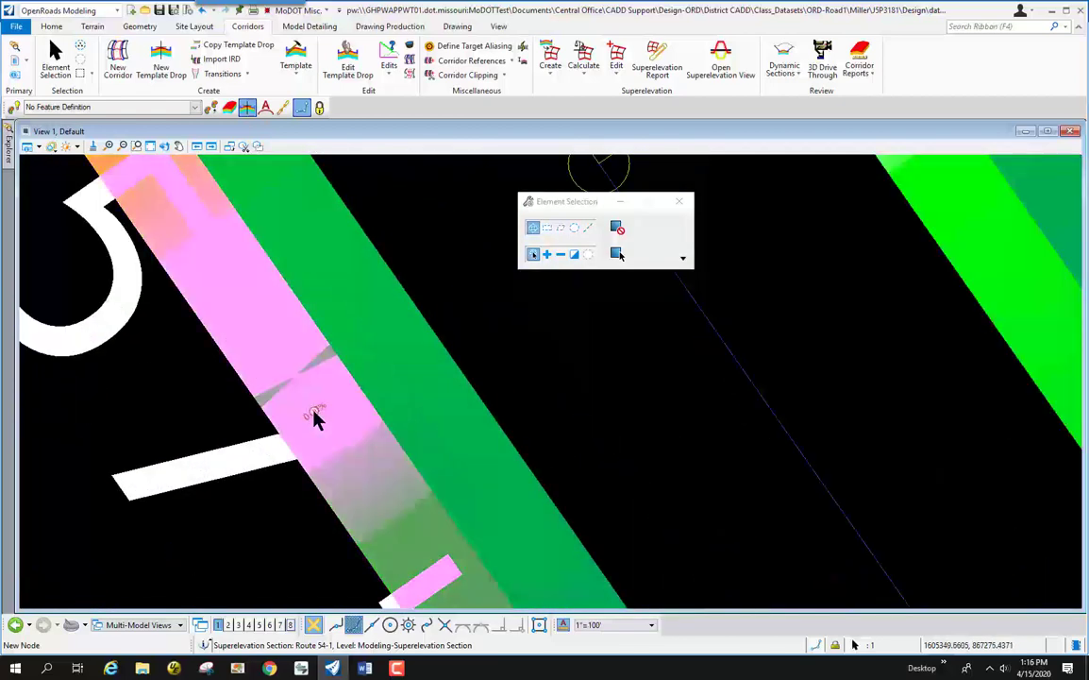
scroll(425, 378, "down", 3)
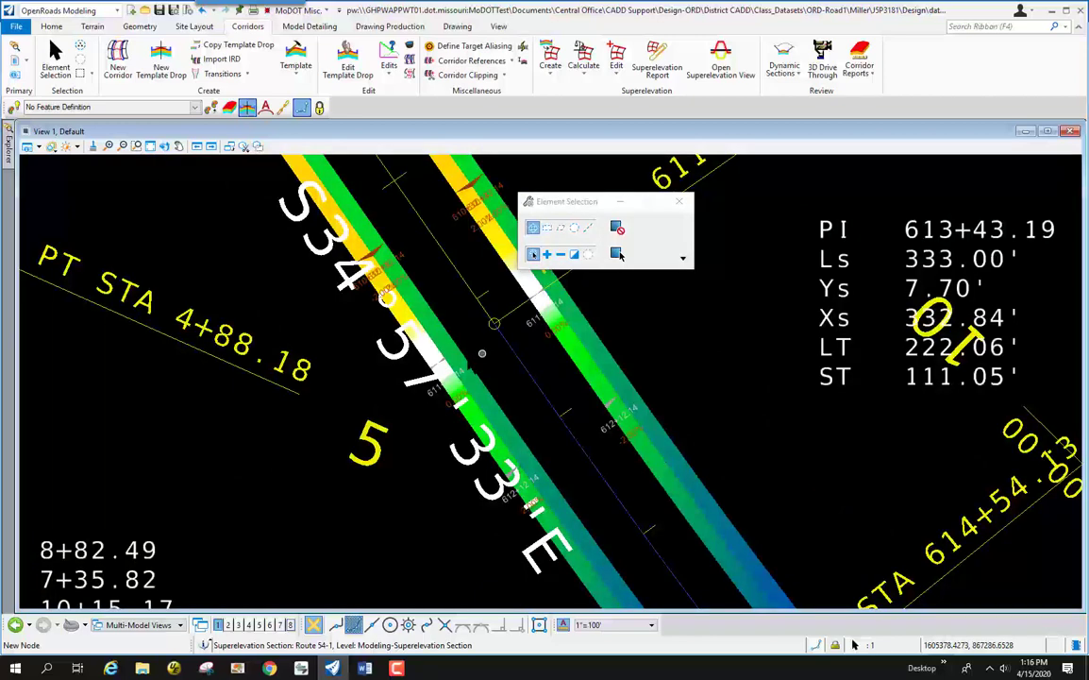
Examine the full superelevation annotations on both roadways near SC STA 614+54.13
scroll(422, 268, "down", 3)
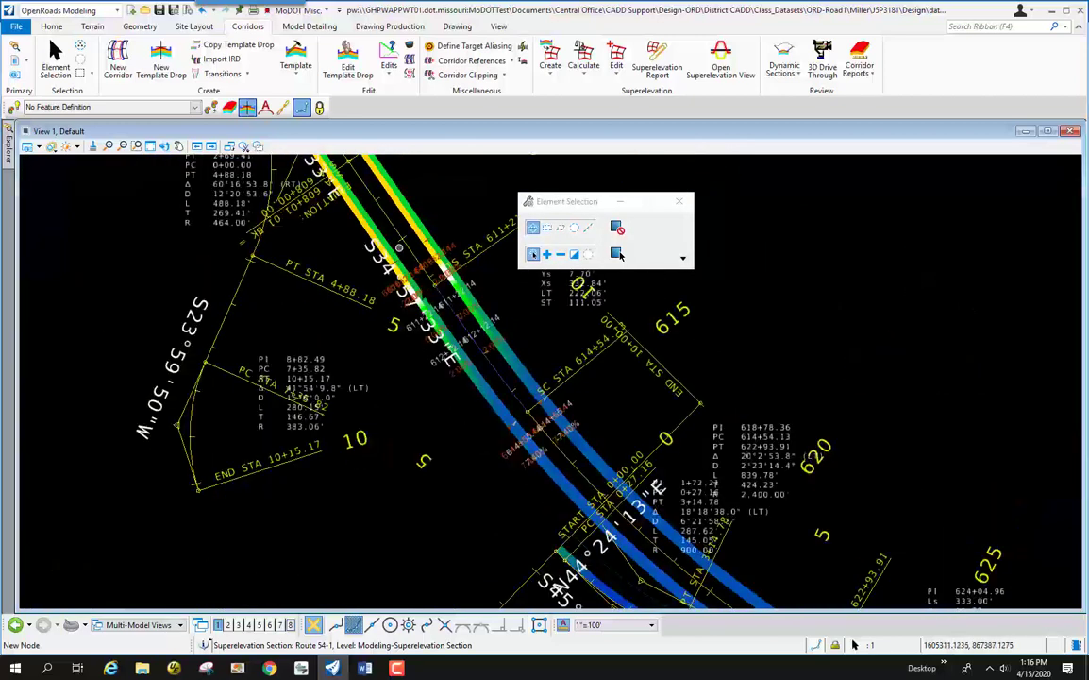
scroll(534, 410, "up", 3)
scroll(537, 409, "up", 4)
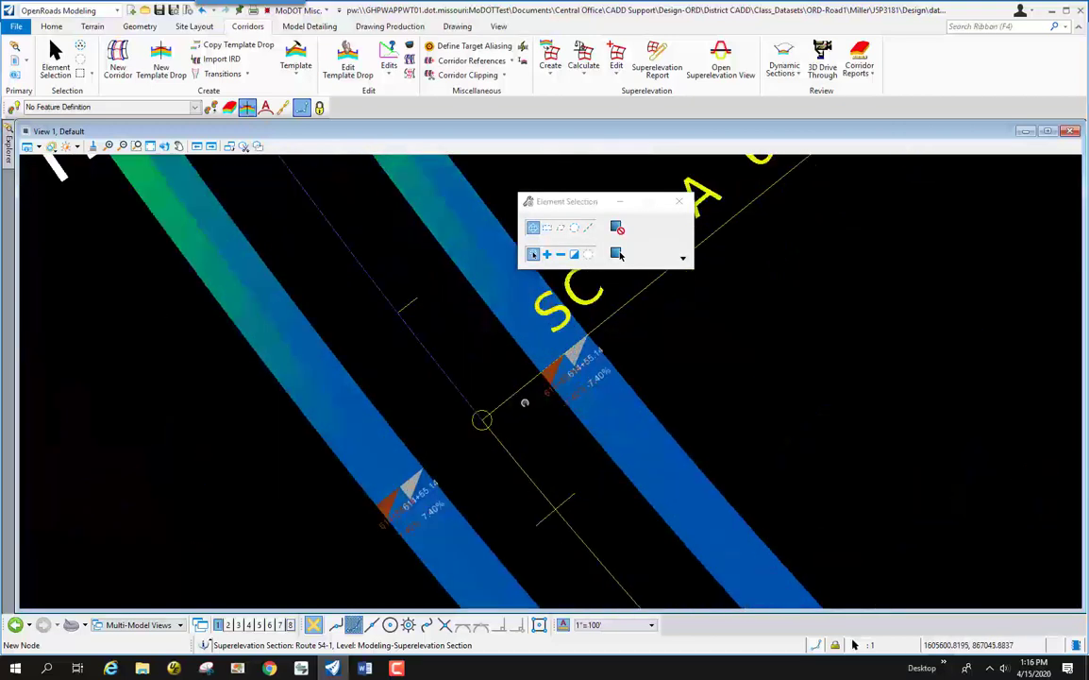
scroll(529, 407, "up", 2)
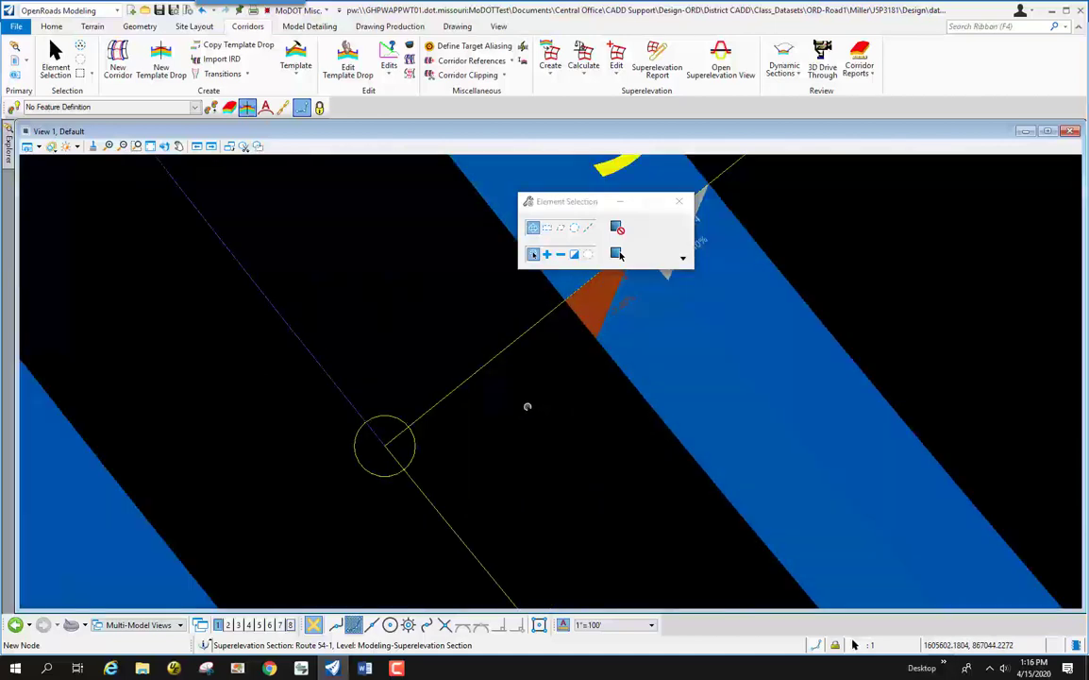
scroll(526, 406, "down", 1)
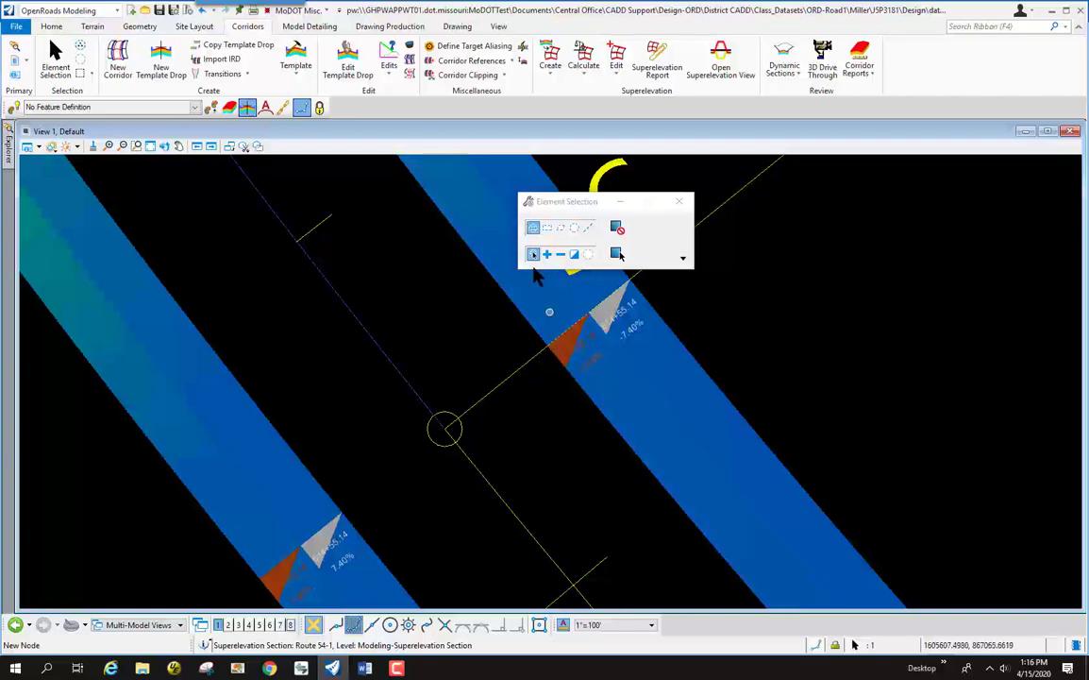
scroll(537, 279, "down", 1)
scroll(445, 470, "up", 2)
scroll(468, 433, "down", 2)
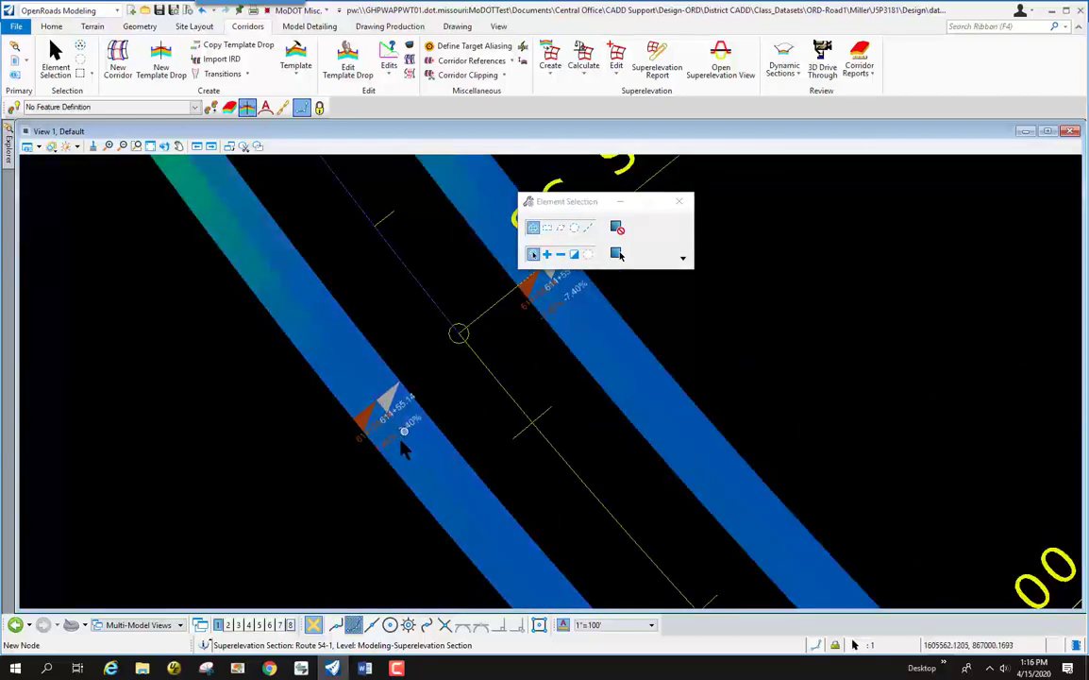
Examine where full superelevation ends at CS STA 622+93.91 and how the lanes transition out toward ST STA 626+26.91
scroll(416, 383, "down", 3)
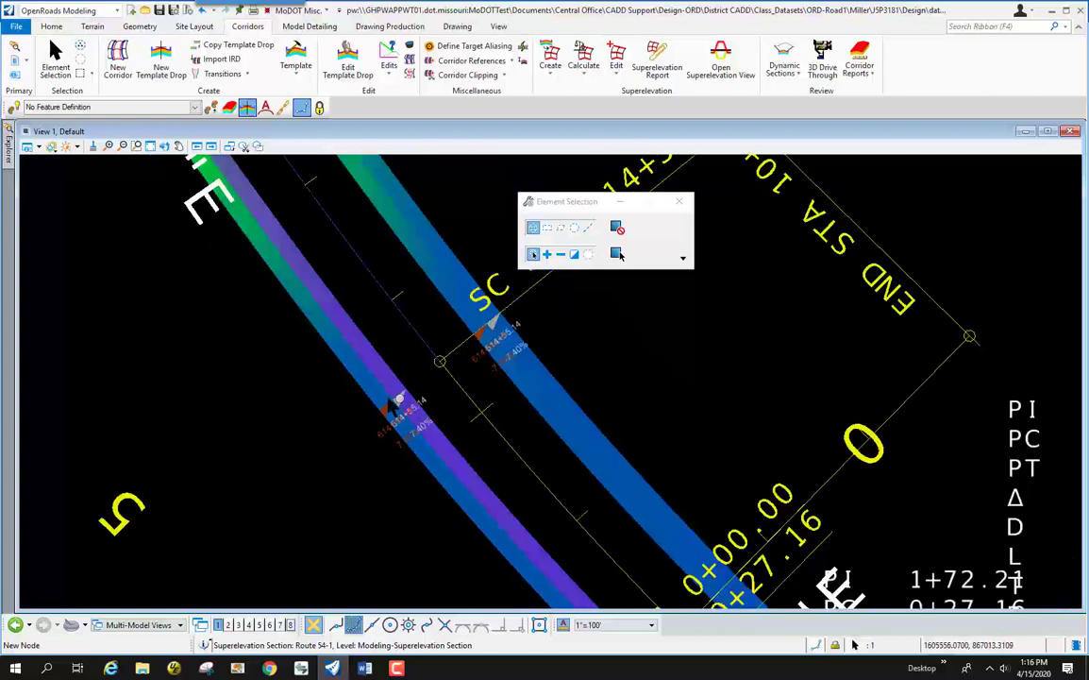
scroll(419, 378, "down", 4)
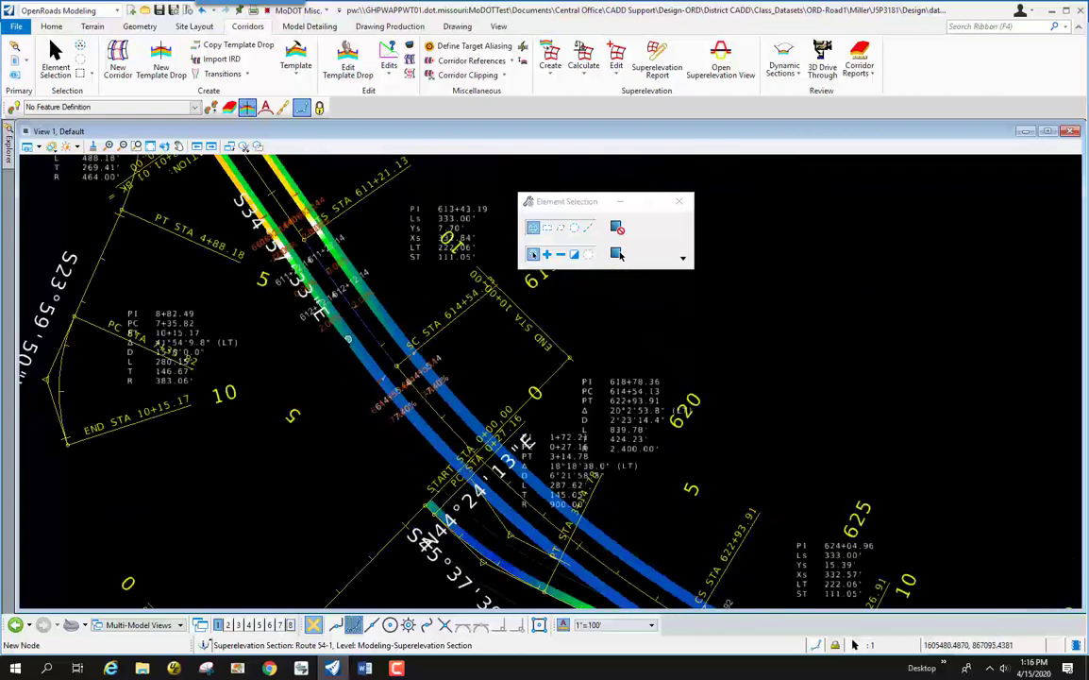
scroll(418, 377, "up", 4)
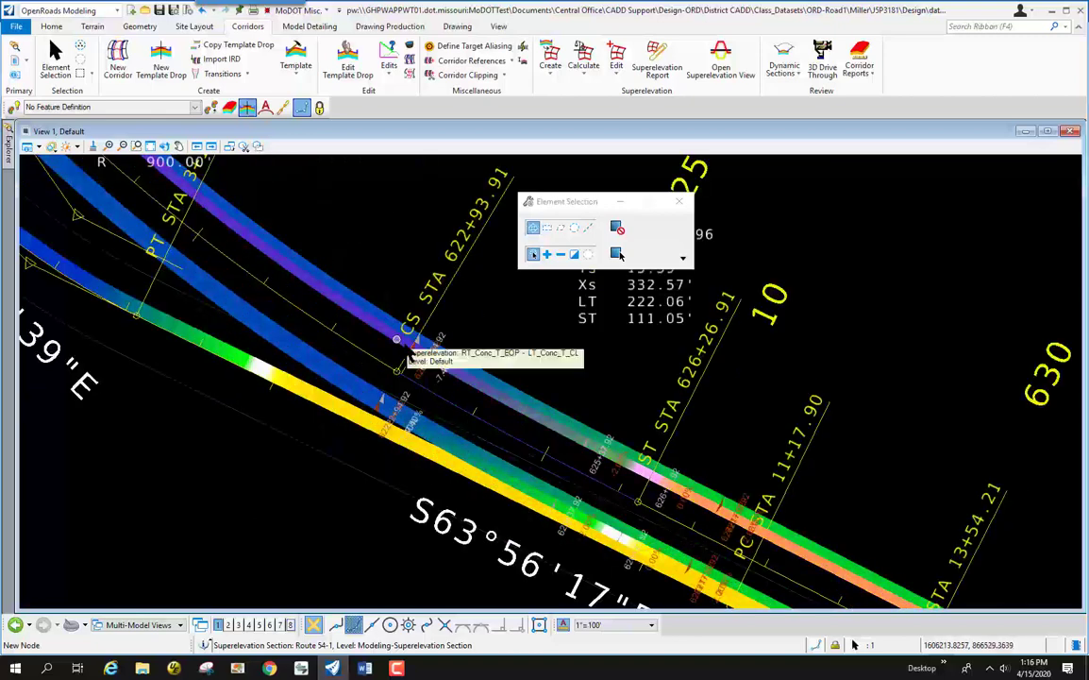
scroll(408, 389, "up", 4)
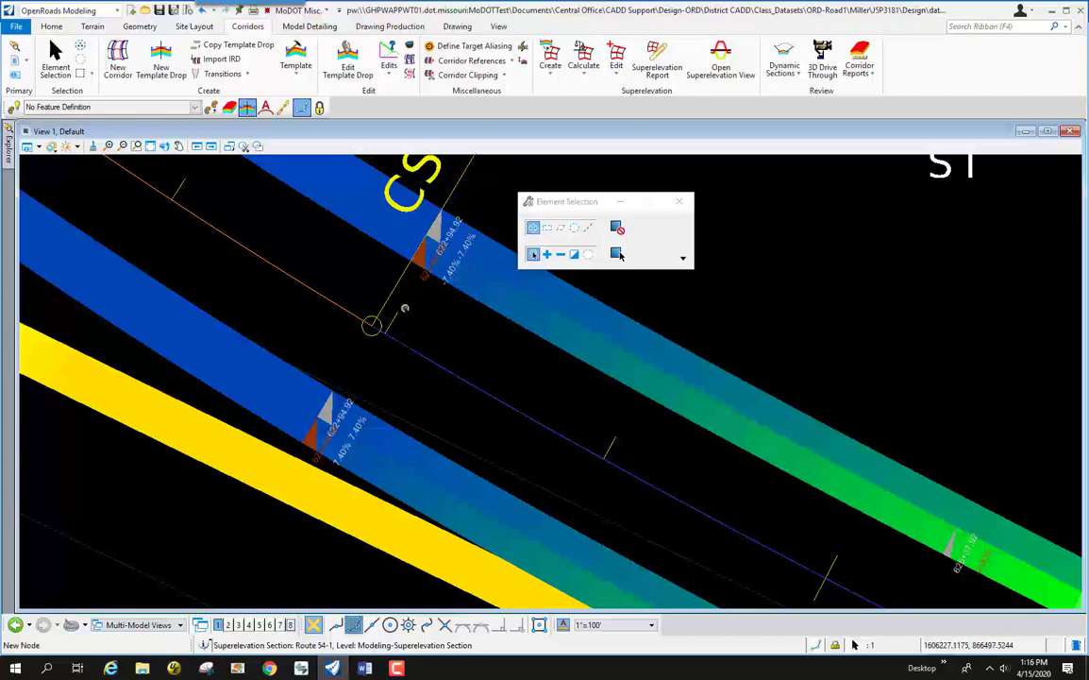
scroll(371, 325, "down", 5)
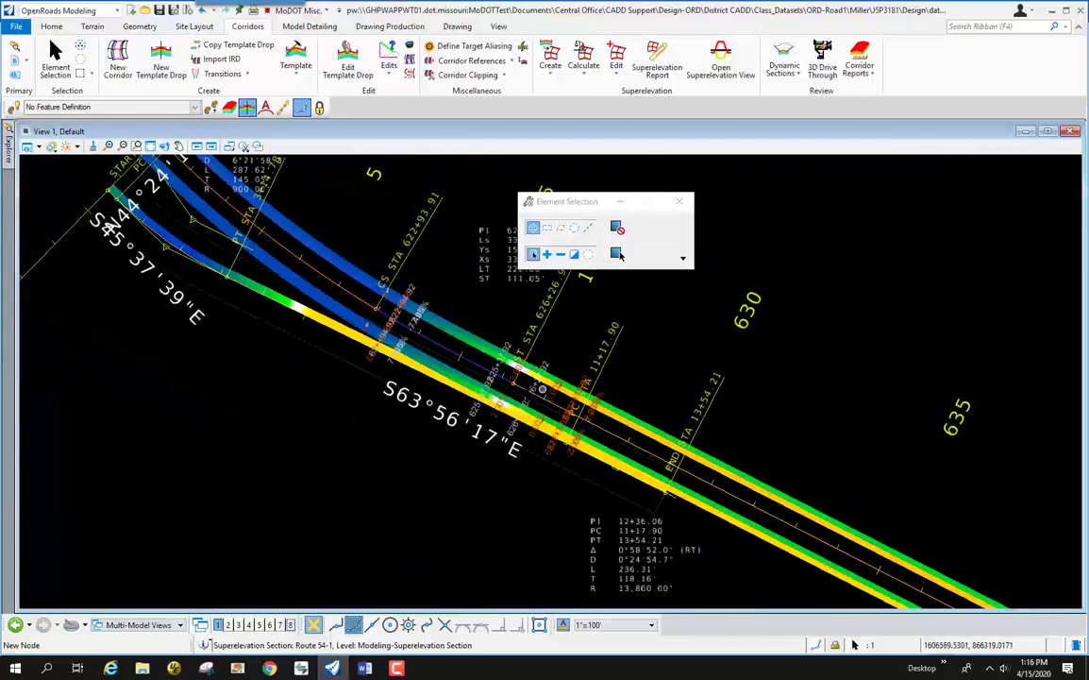
Examine where both roadways pass through level cross slope and return to normal crown past ST STA 626+26.91
scroll(488, 372, "up", 5)
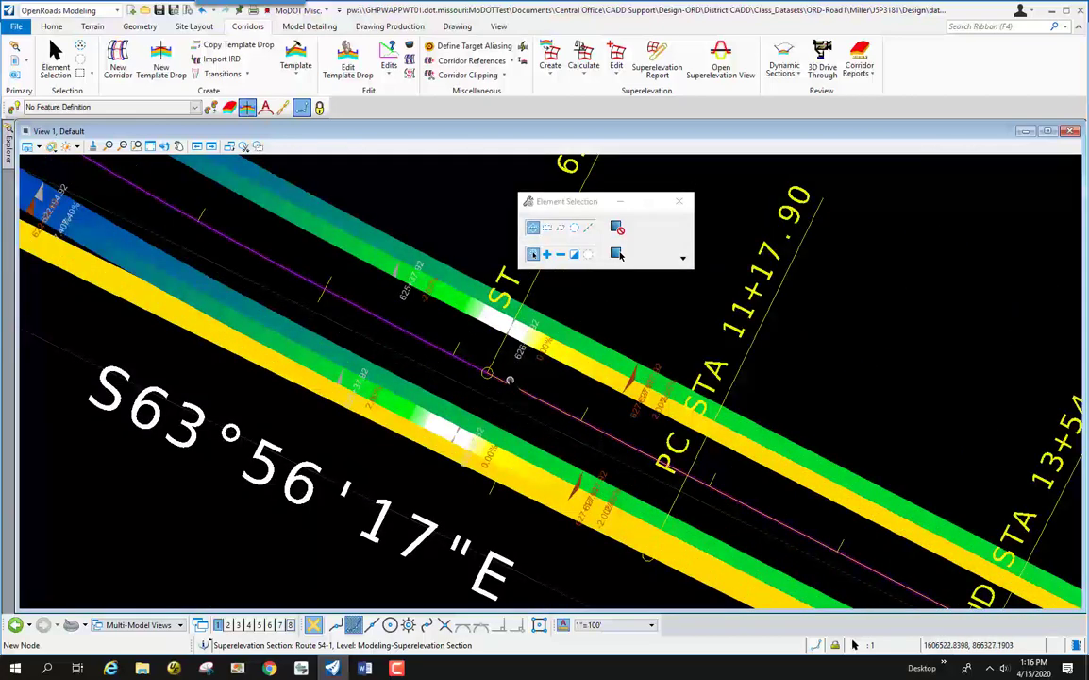
scroll(487, 372, "up", 2)
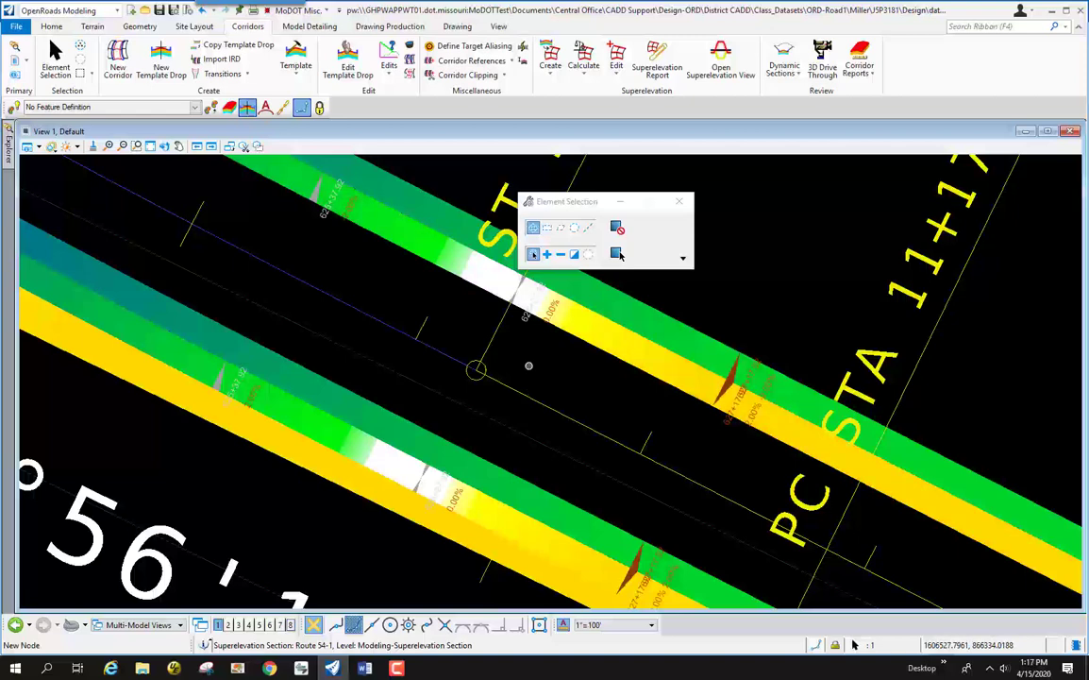
scroll(402, 364, "down", 2)
scroll(402, 364, "down", 2)
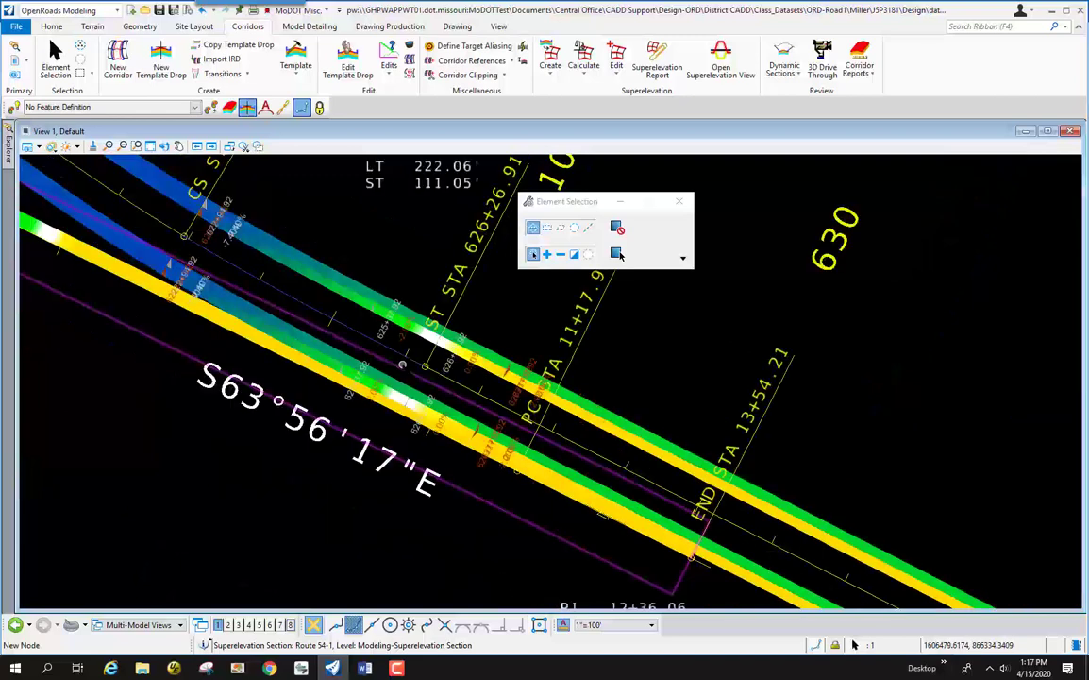
scroll(402, 364, "down", 3)
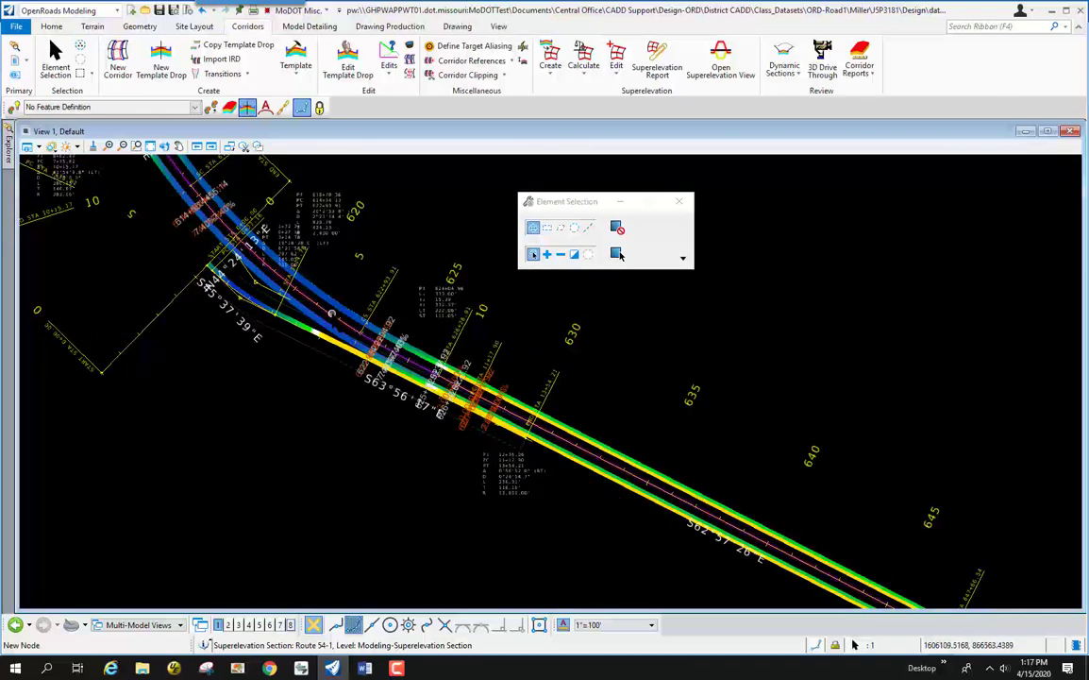
Open Corridors_J5P3181.dgn from the data-6 folder and check in J5P3181.itl and Superelevatio_J5P3181.dgn.dgn
left_click(17, 27)
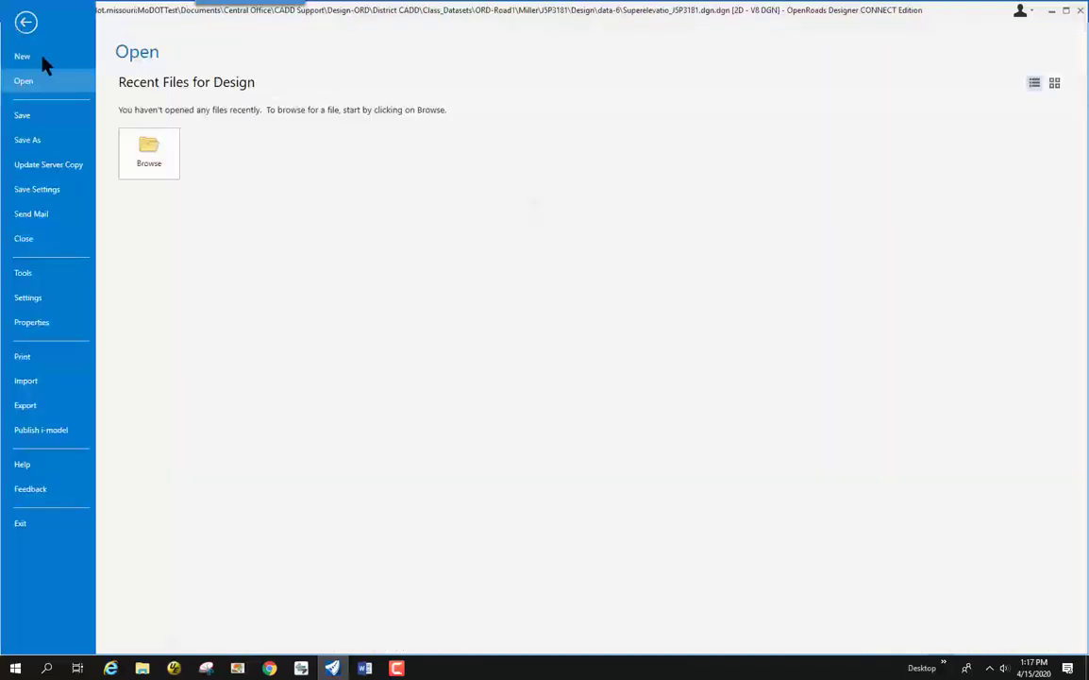
left_click(146, 154)
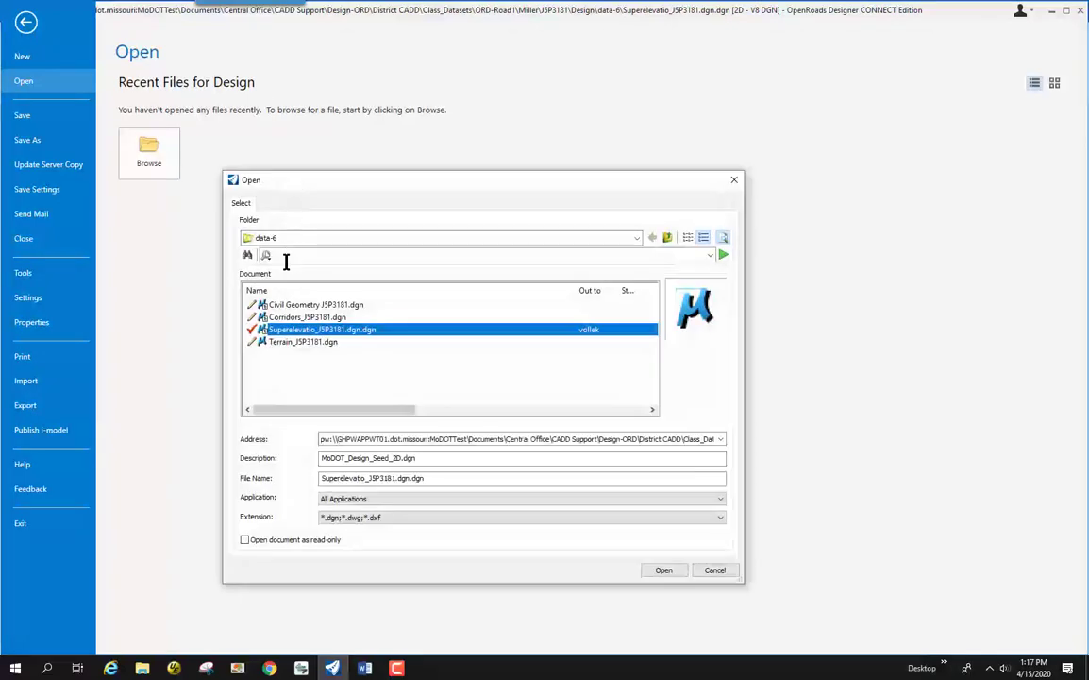
double_click(288, 319)
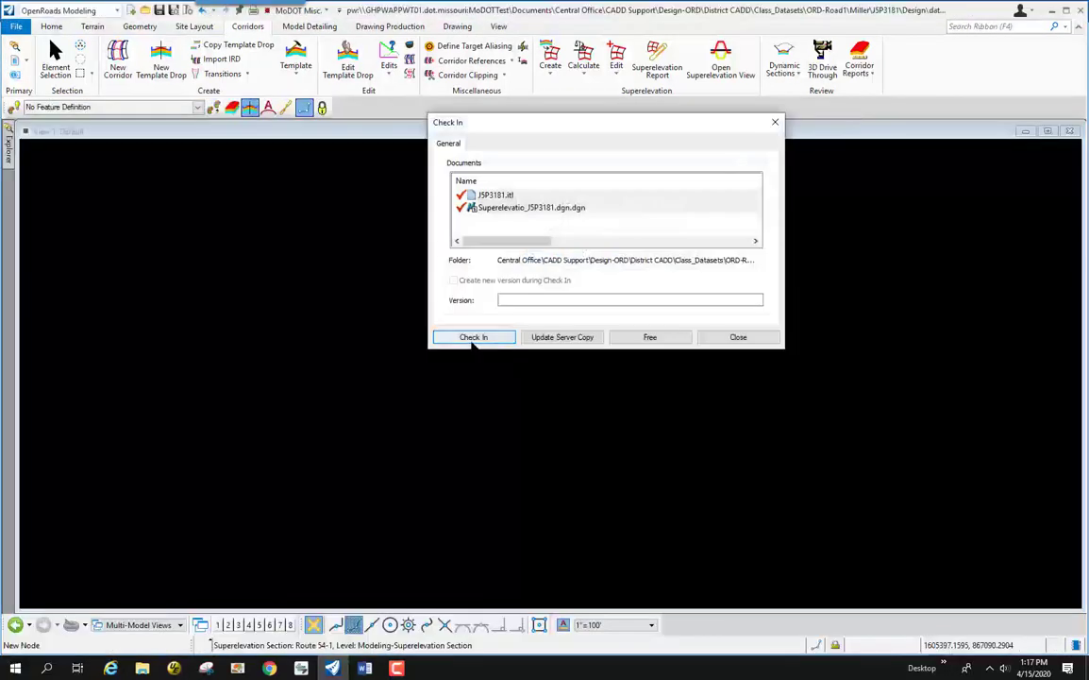
left_click(475, 341)
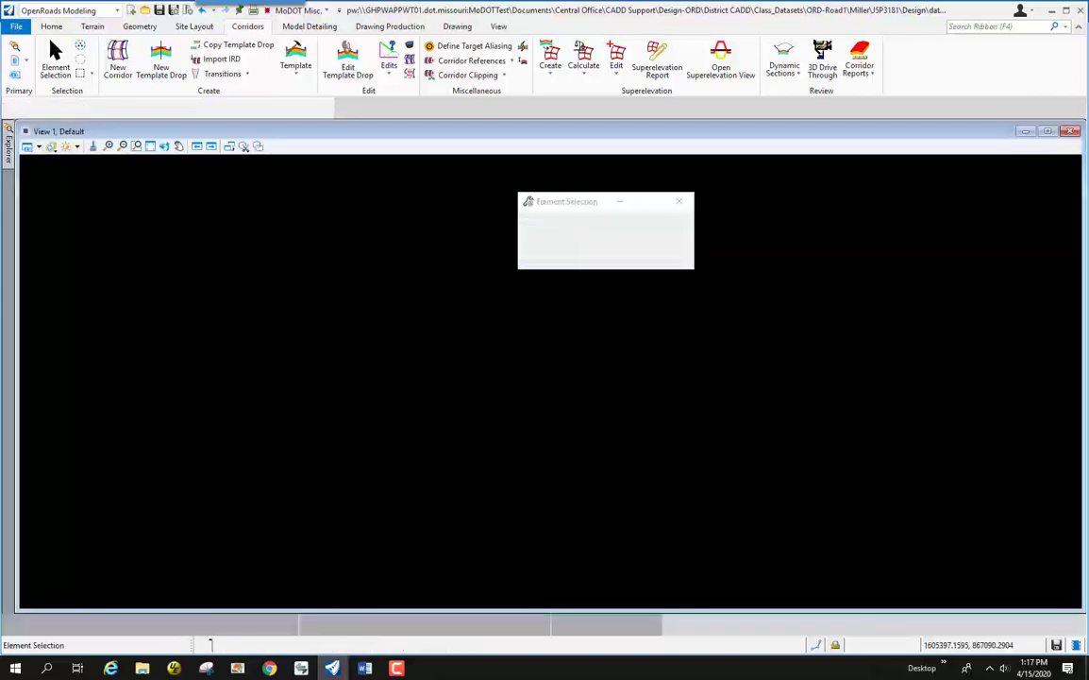
Start assigning superelevation to the Route 54 corridor, using Route 54-1 as the only superelevation section
scroll(455, 406, "up", 5)
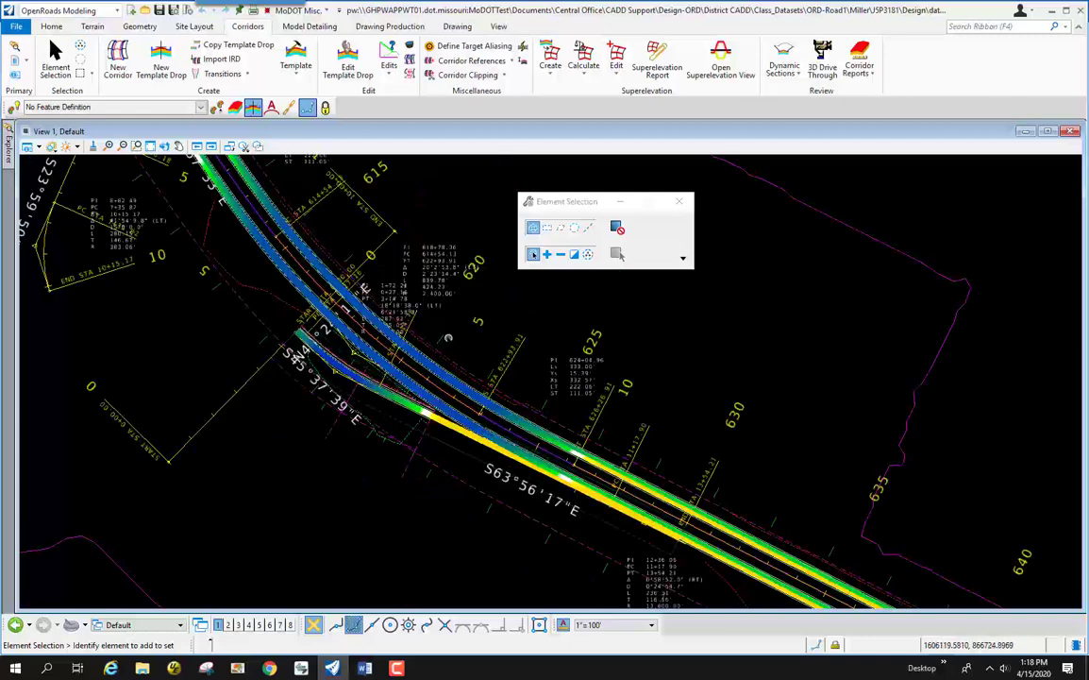
mouse_move(443, 336)
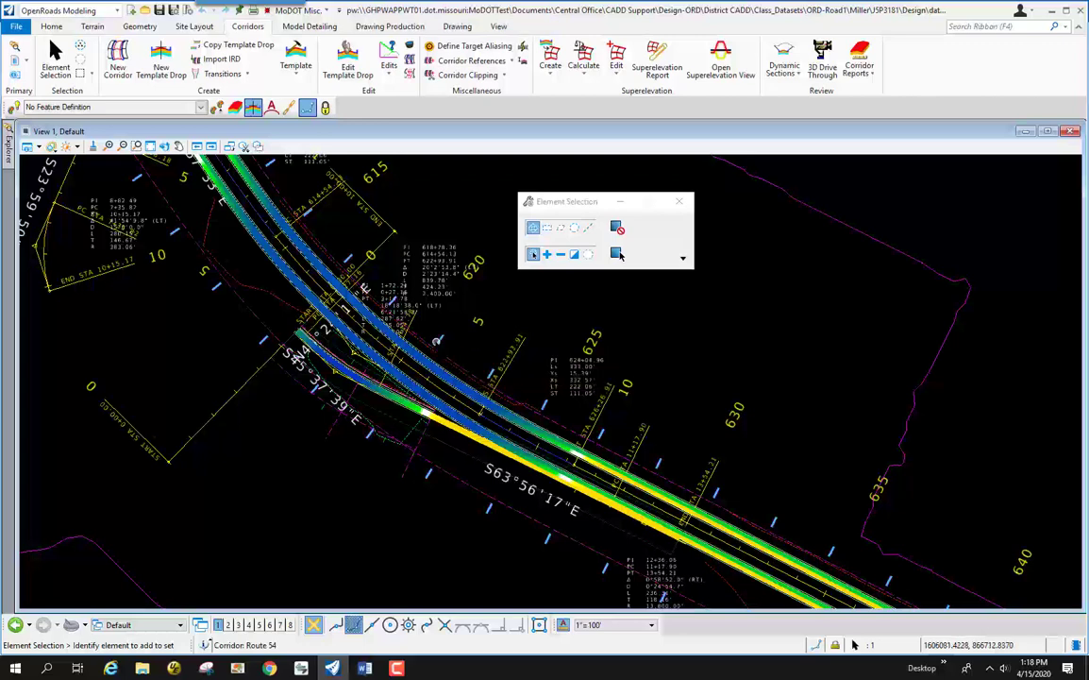
mouse_move(439, 338)
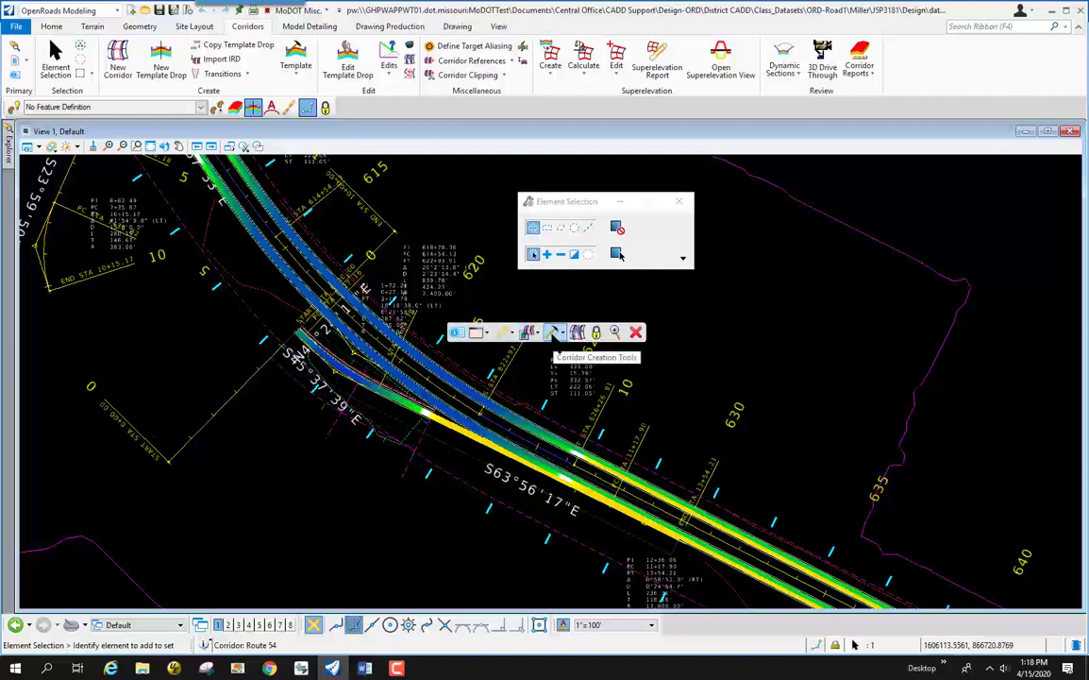
left_click(562, 336)
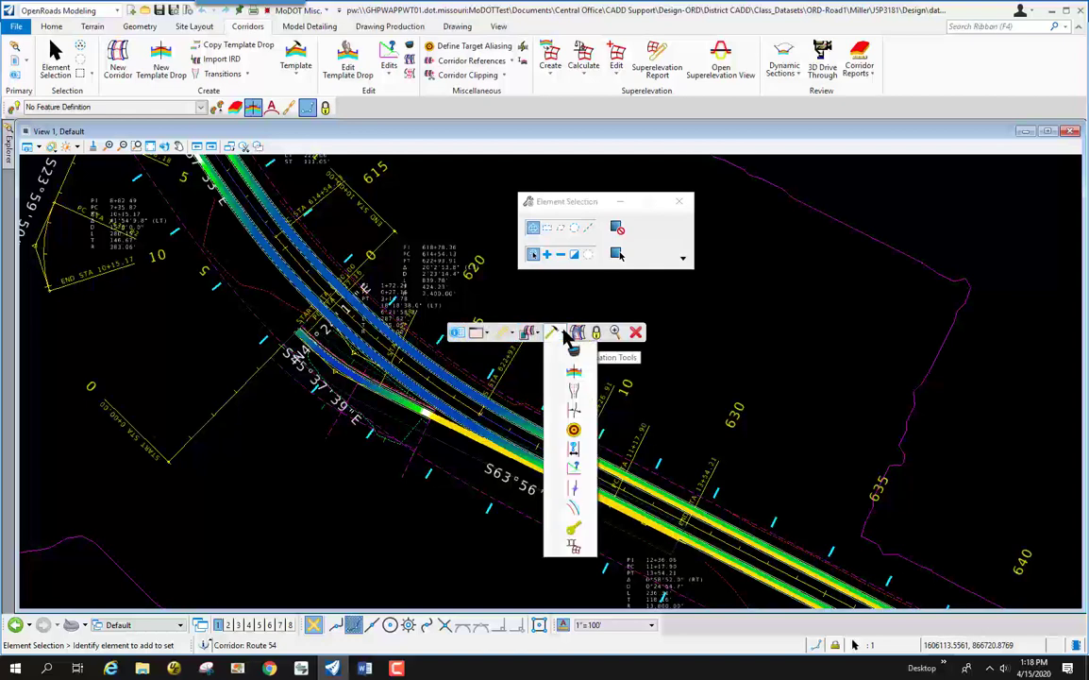
left_click(573, 547)
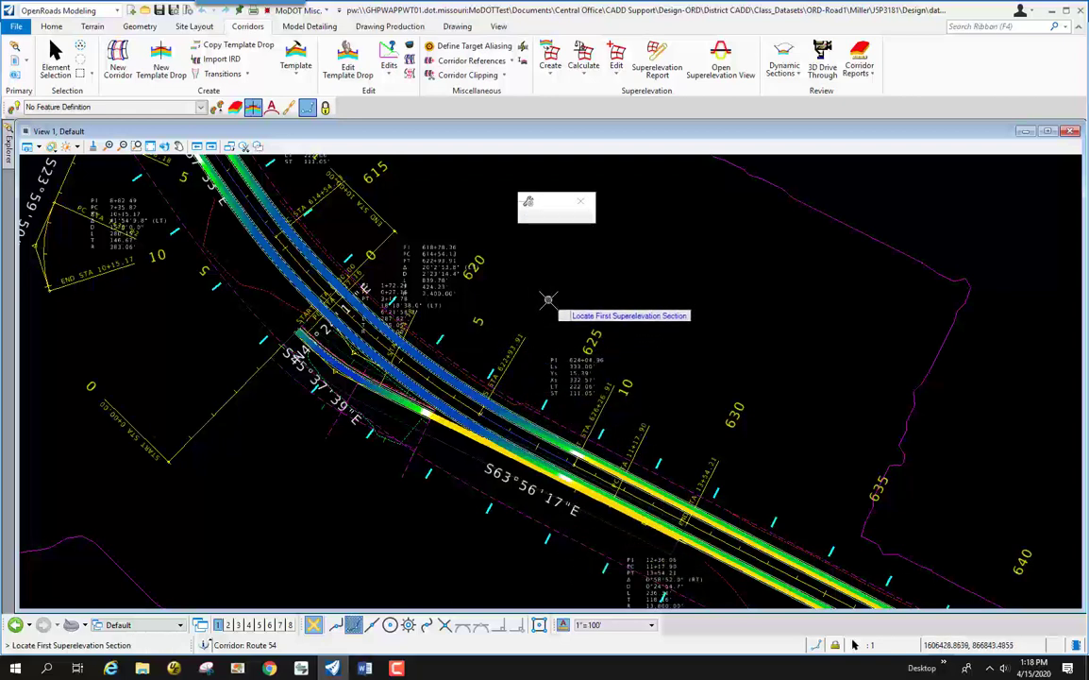
scroll(558, 340, "down", 5)
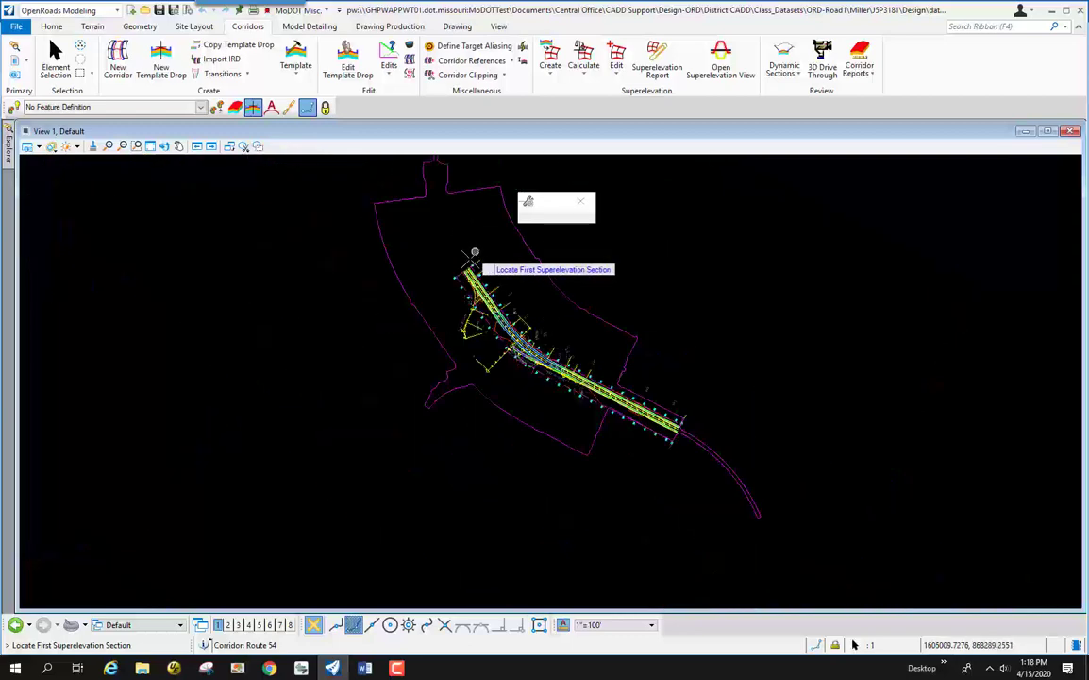
scroll(467, 257, "up", 3)
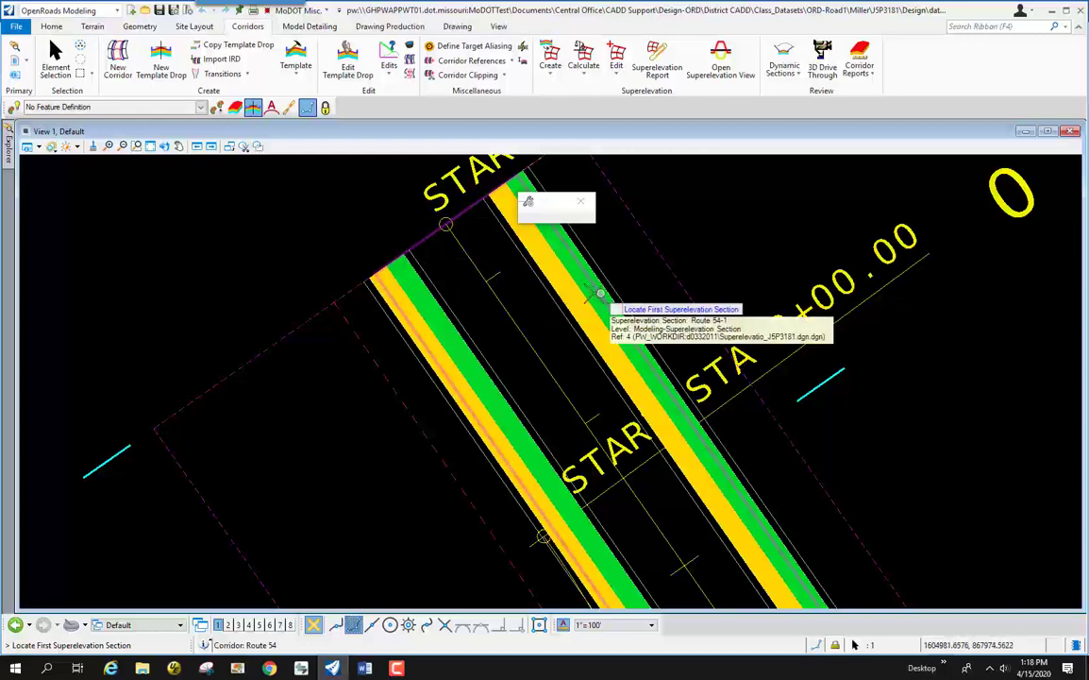
scroll(444, 265, "up", 2)
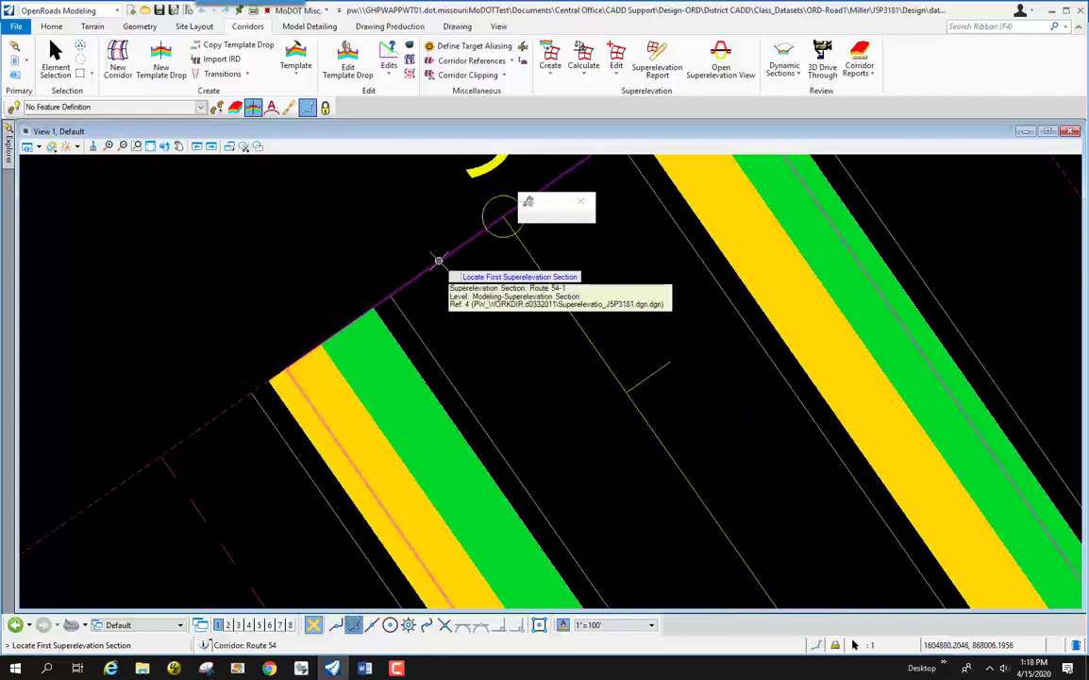
left_click(439, 259)
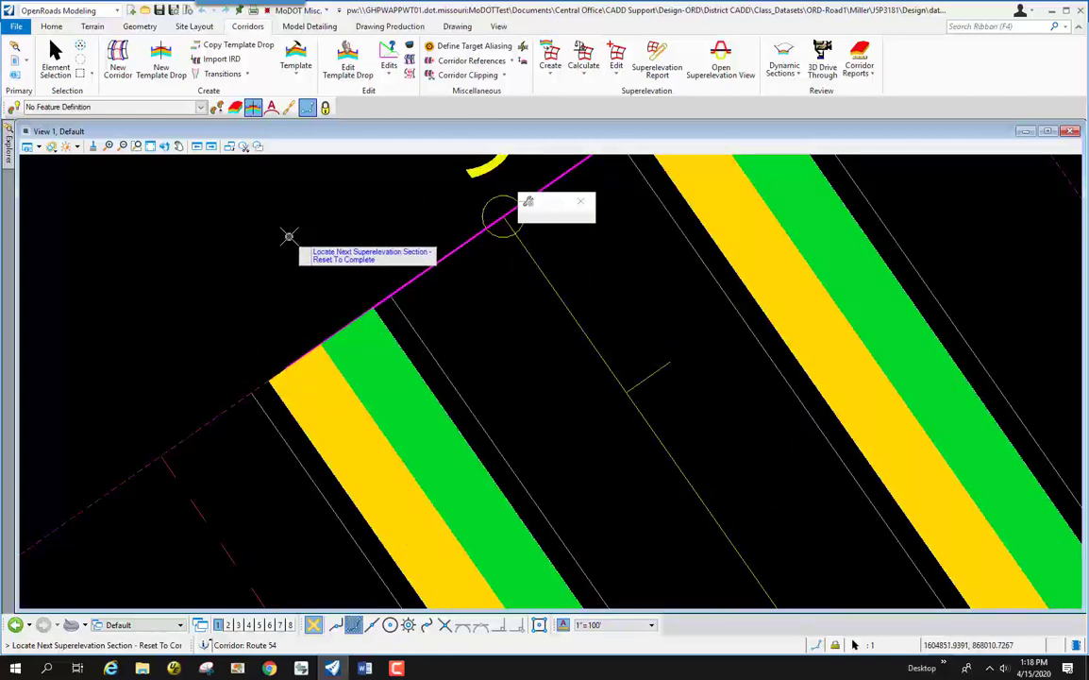
right_click(288, 236)
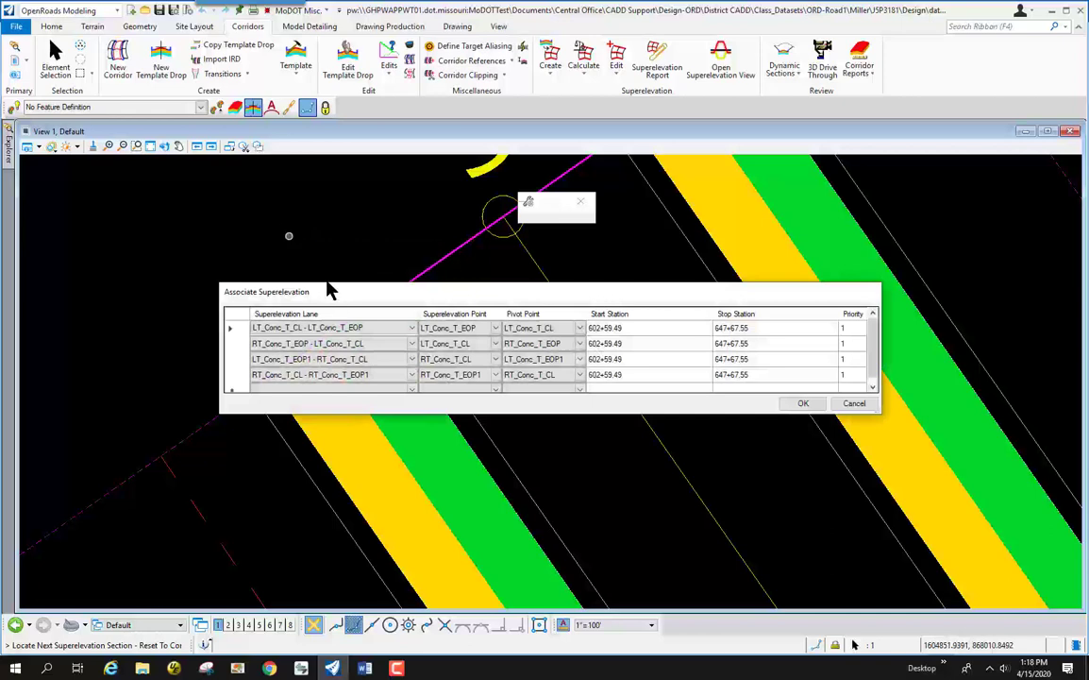
Review the lane, superelevation point and pivot point pairings in the Associate Superelevation table, accept them and finish the assignment
left_click_drag(331, 290, 235, 197)
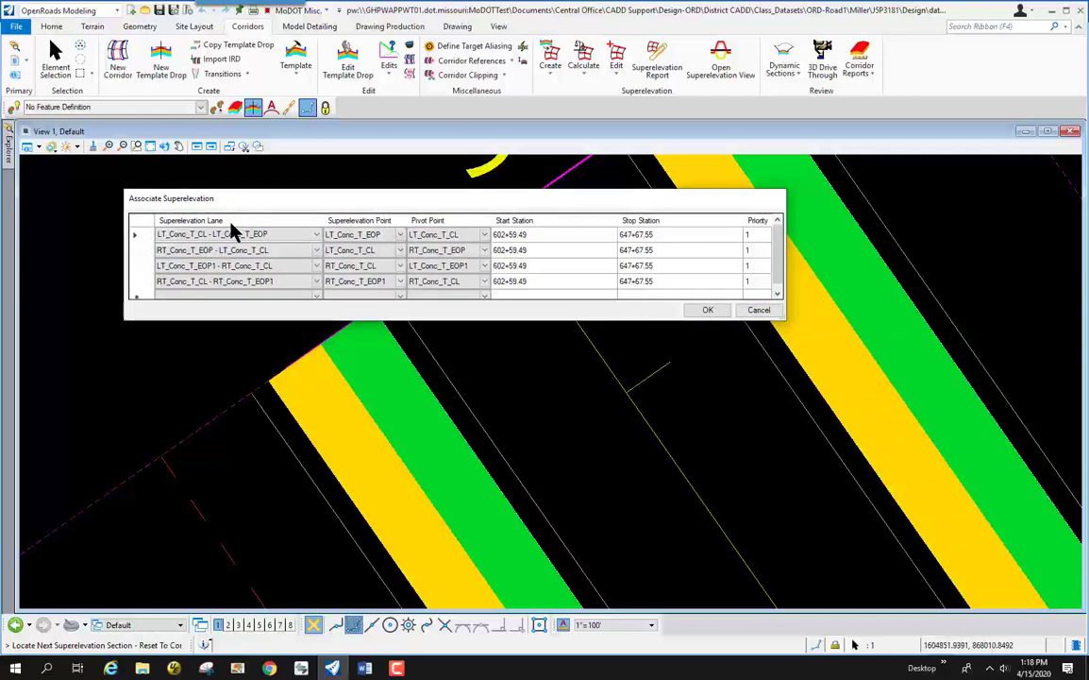
left_click(235, 233)
left_click(380, 235)
left_click(451, 277)
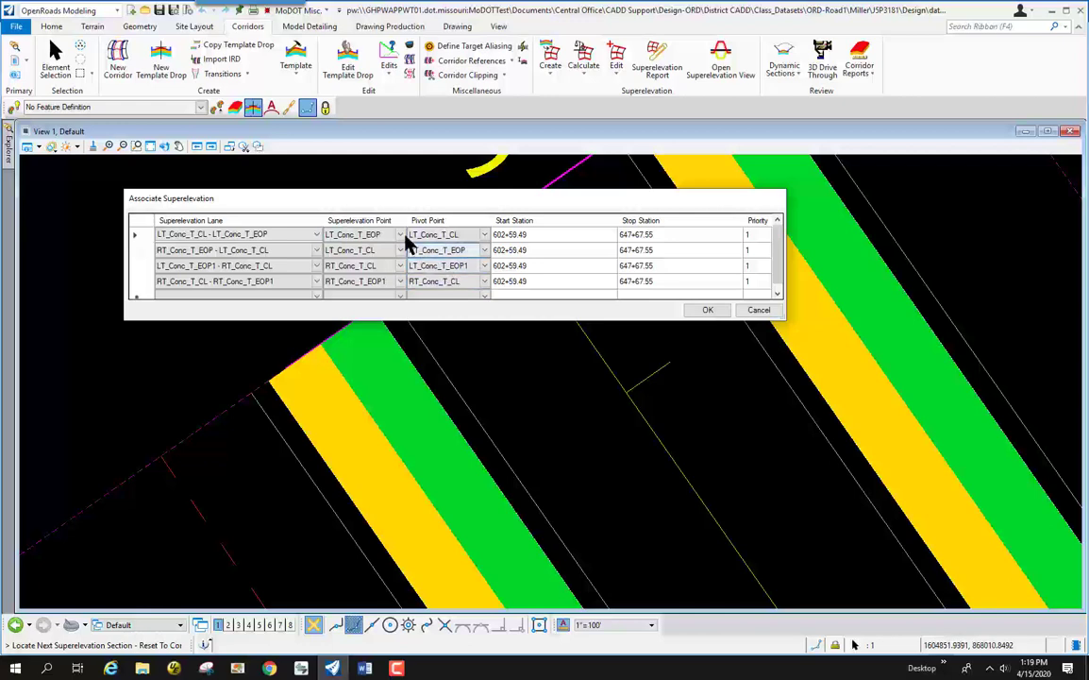
left_click_drag(378, 205, 333, 188)
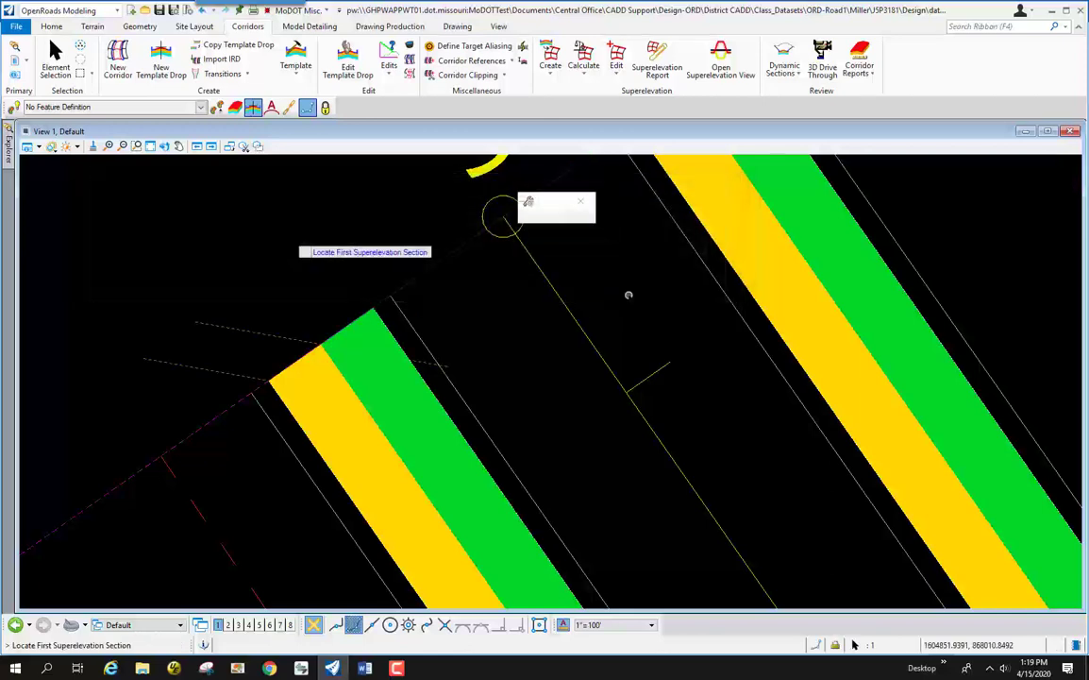
scroll(352, 312, "down", 5)
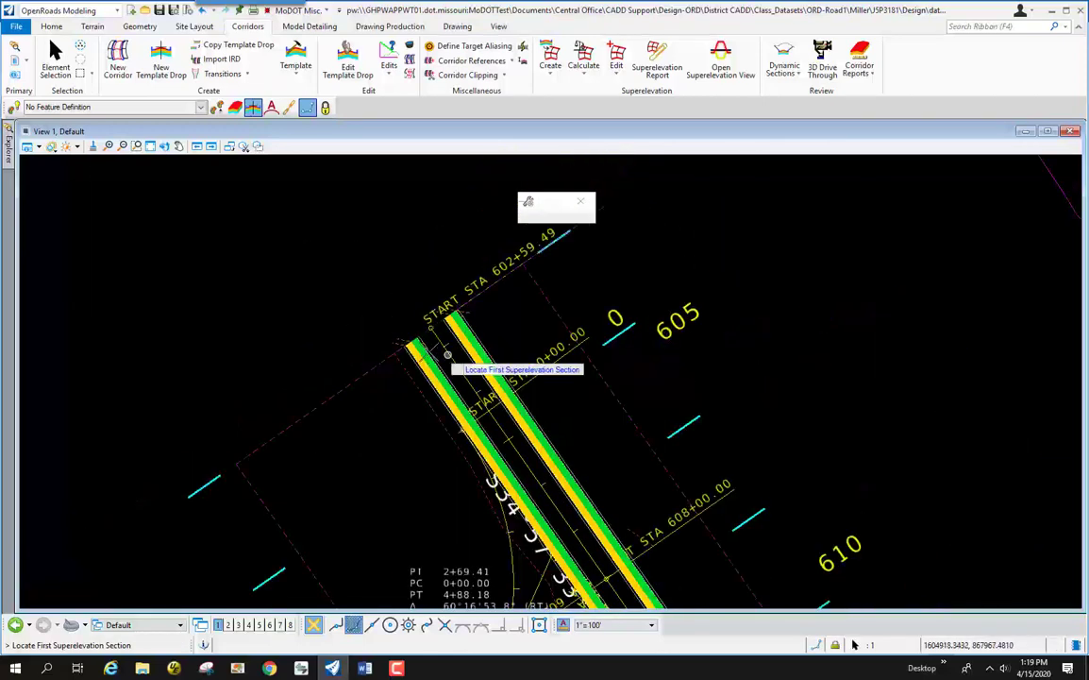
scroll(447, 355, "down", 4)
scroll(527, 521, "up", 4)
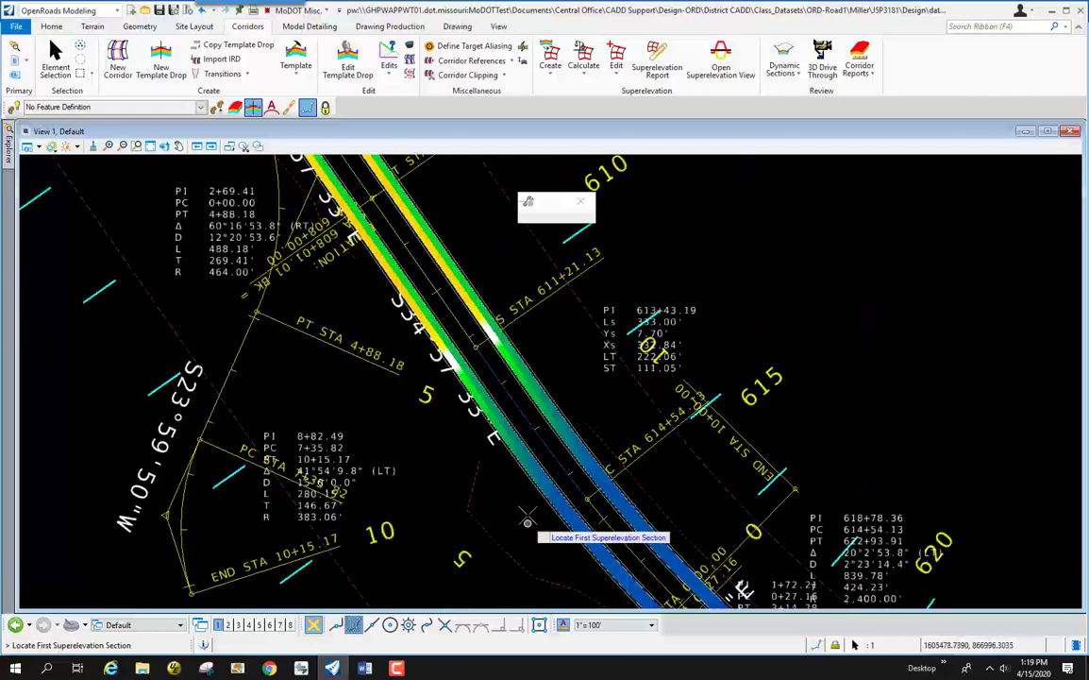
scroll(444, 401, "down", 3)
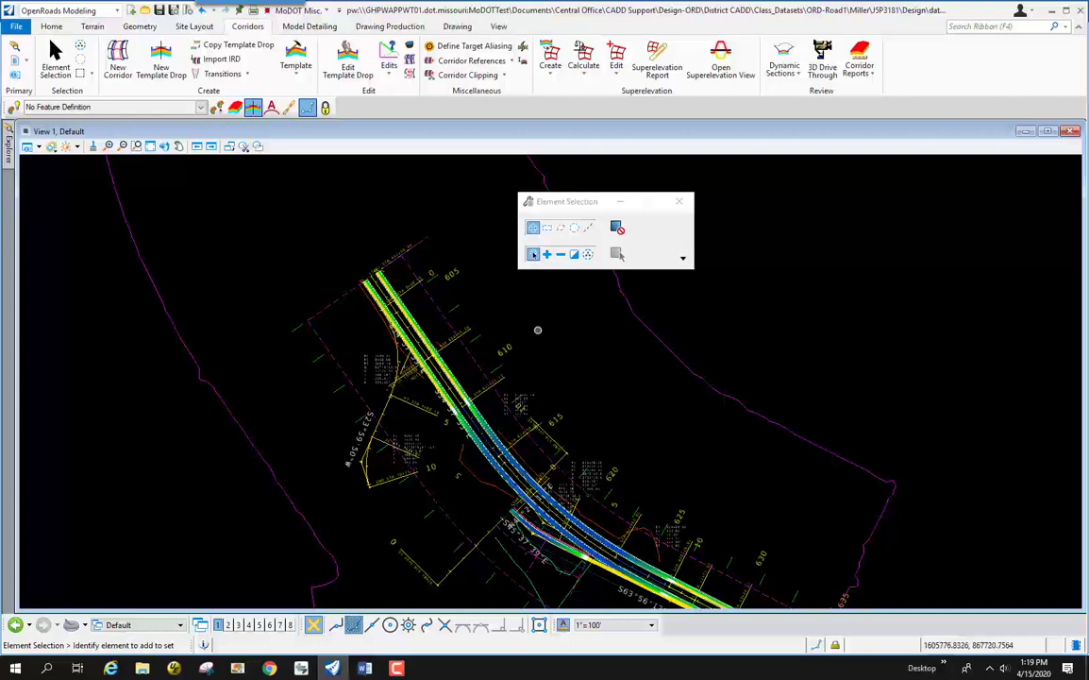
Open the cross section model of the Route 54 corridor in View 8
scroll(477, 342, "up", 5)
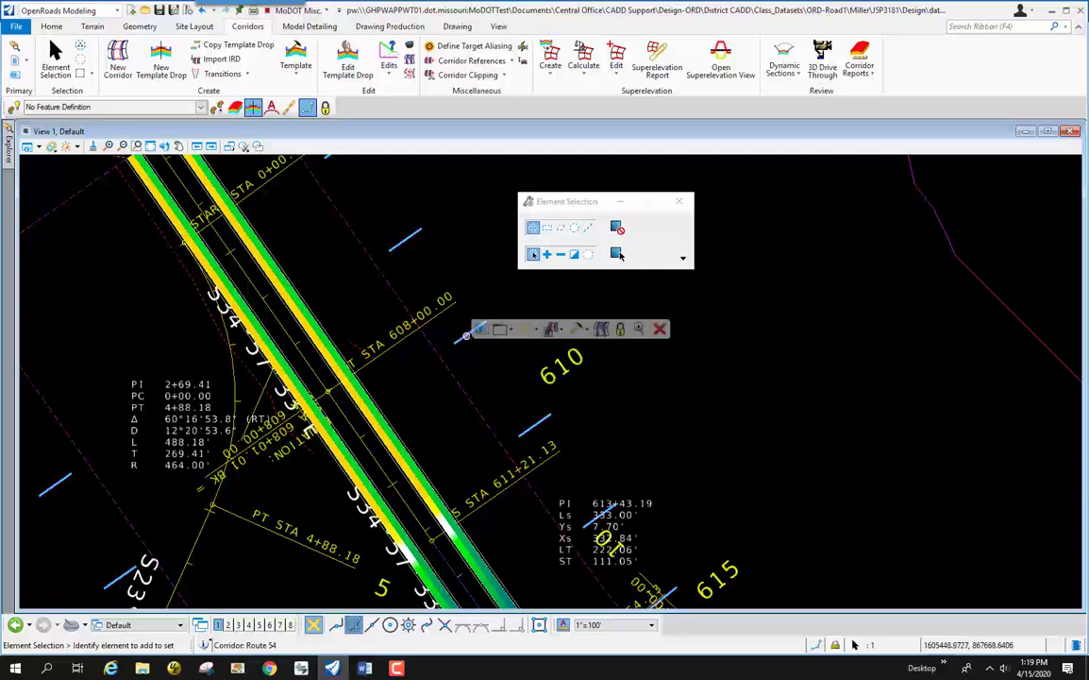
mouse_move(470, 333)
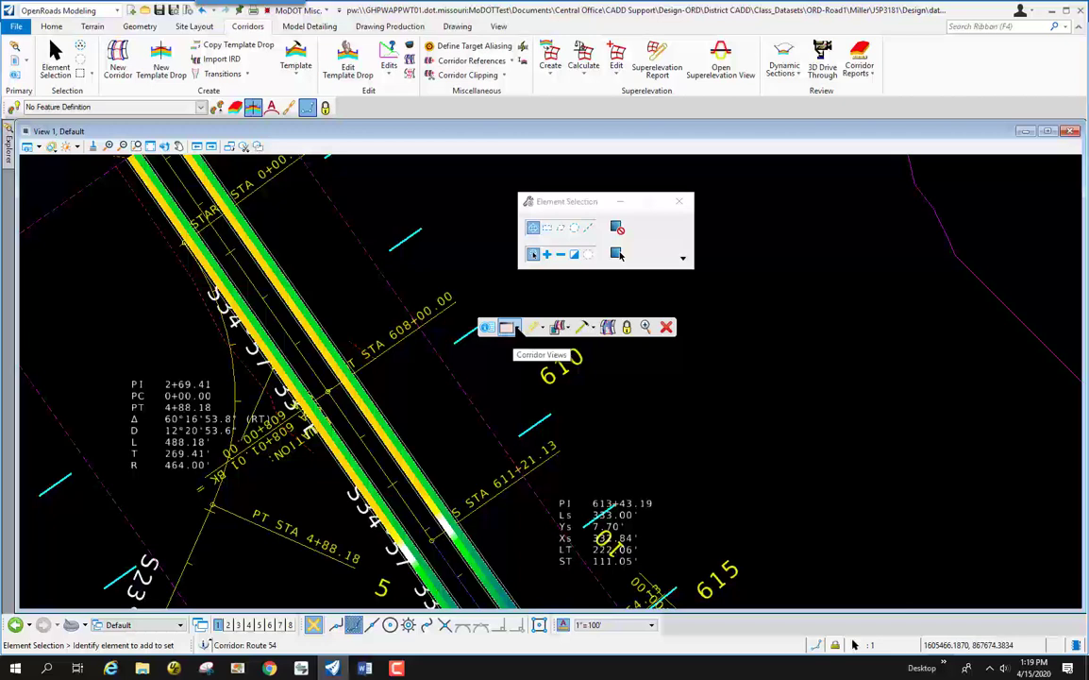
left_click(517, 327)
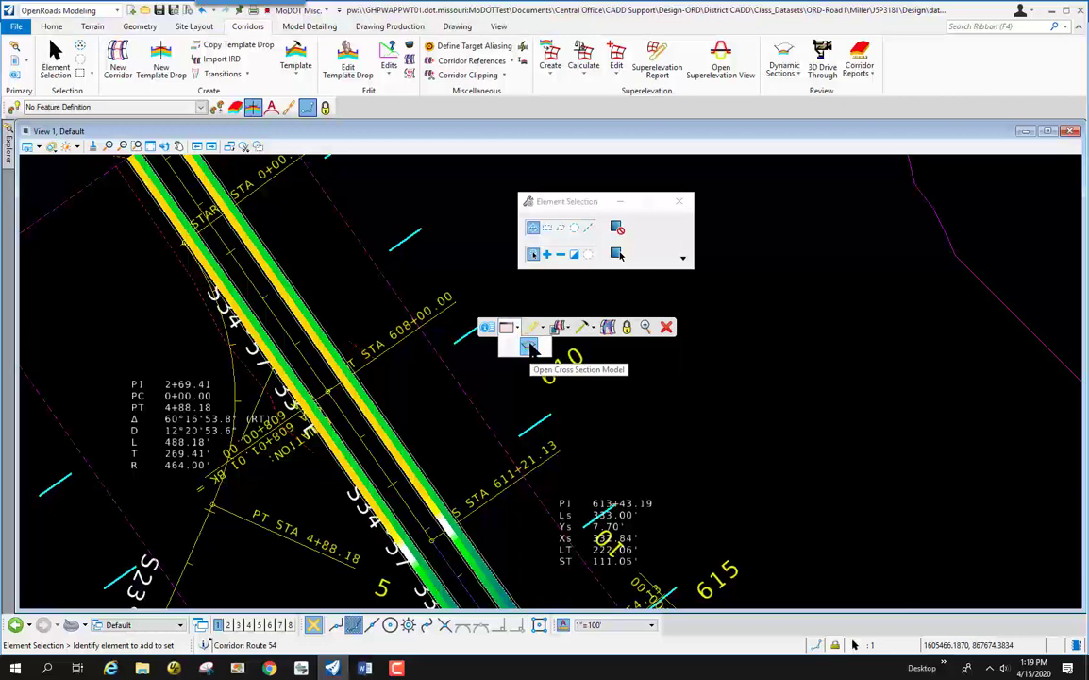
left_click(529, 347)
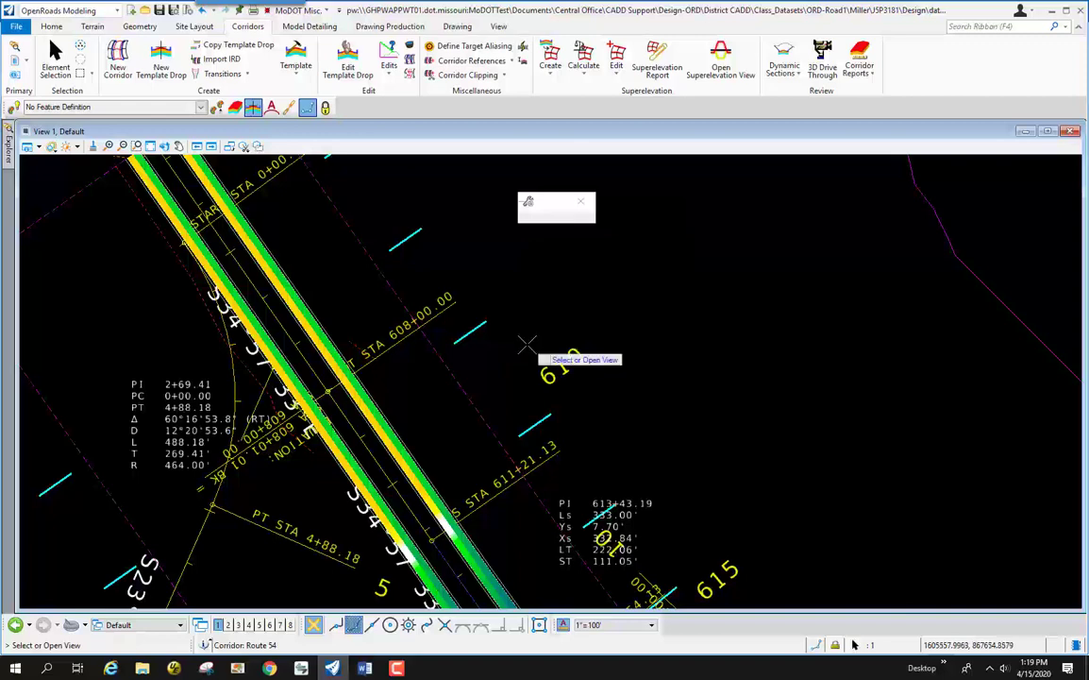
left_click(290, 625)
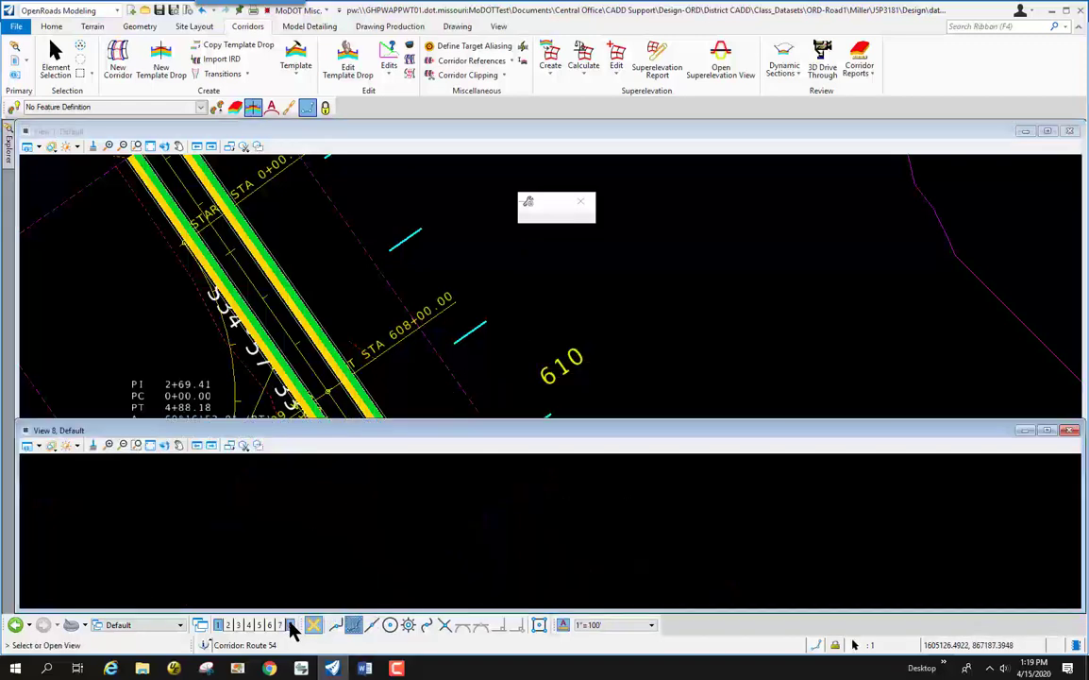
left_click(461, 482)
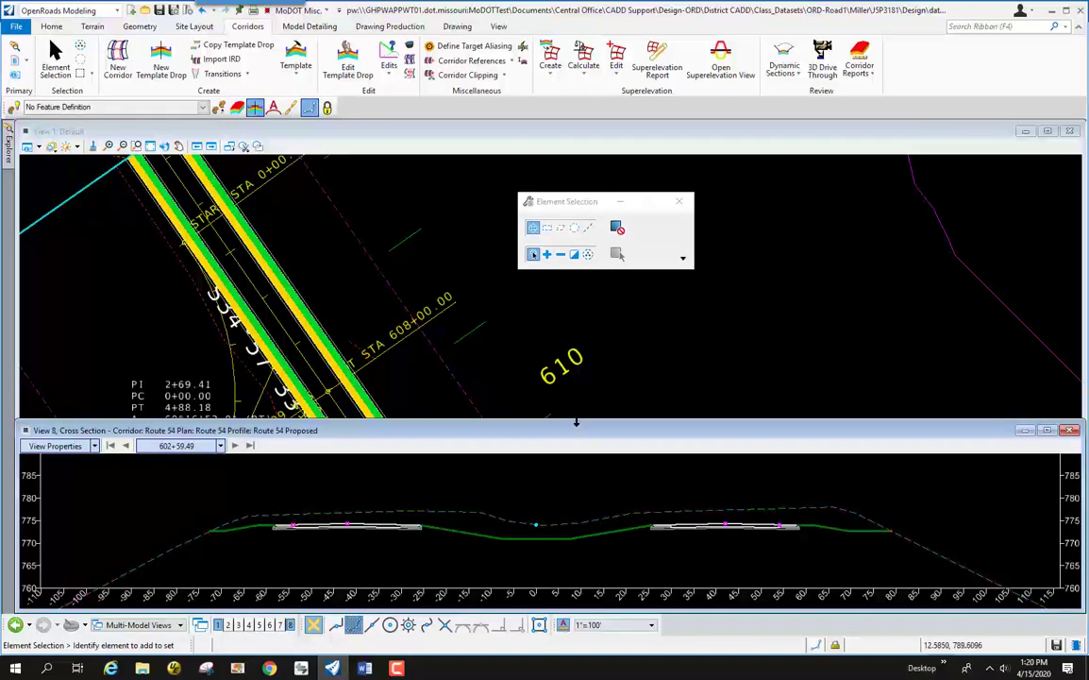
Enlarge the cross section view and exaggerate its vertical scale to inspect both pavements at station 602+59.49
left_click_drag(576, 421, 552, 264)
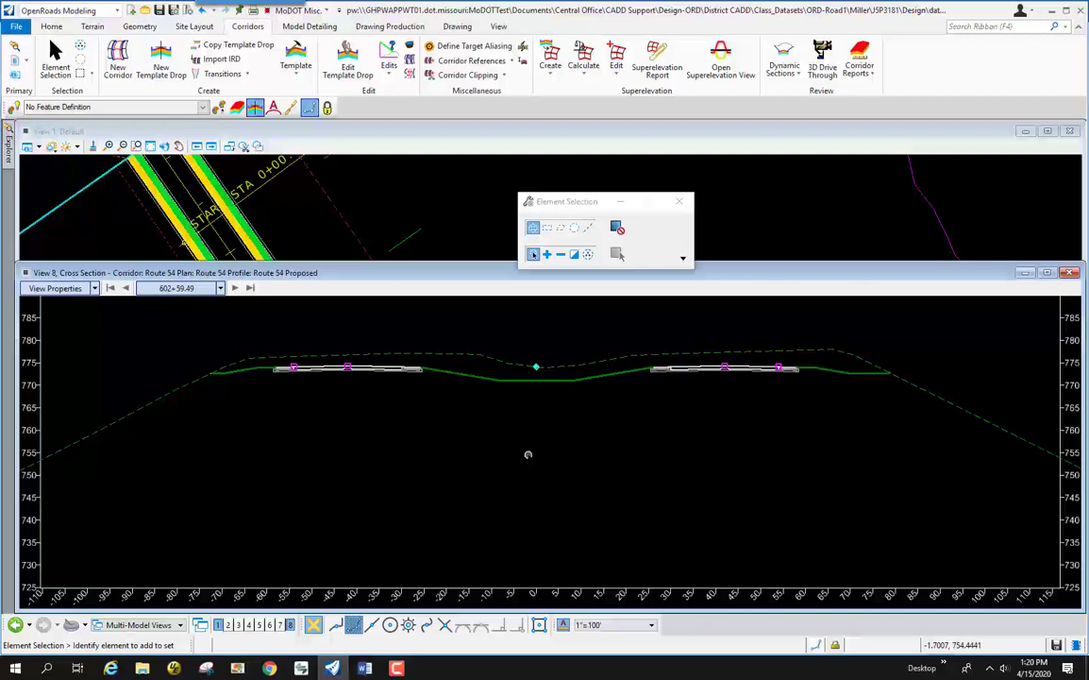
scroll(528, 455, "up", 1)
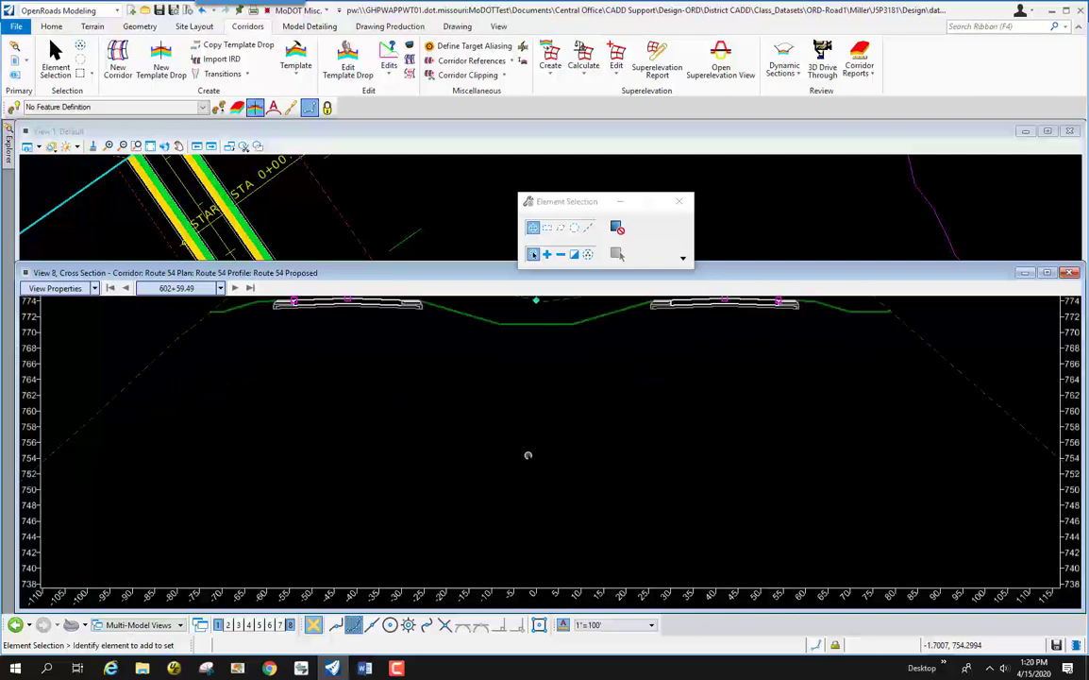
scroll(528, 455, "down", 1)
scroll(540, 346, "up", 2)
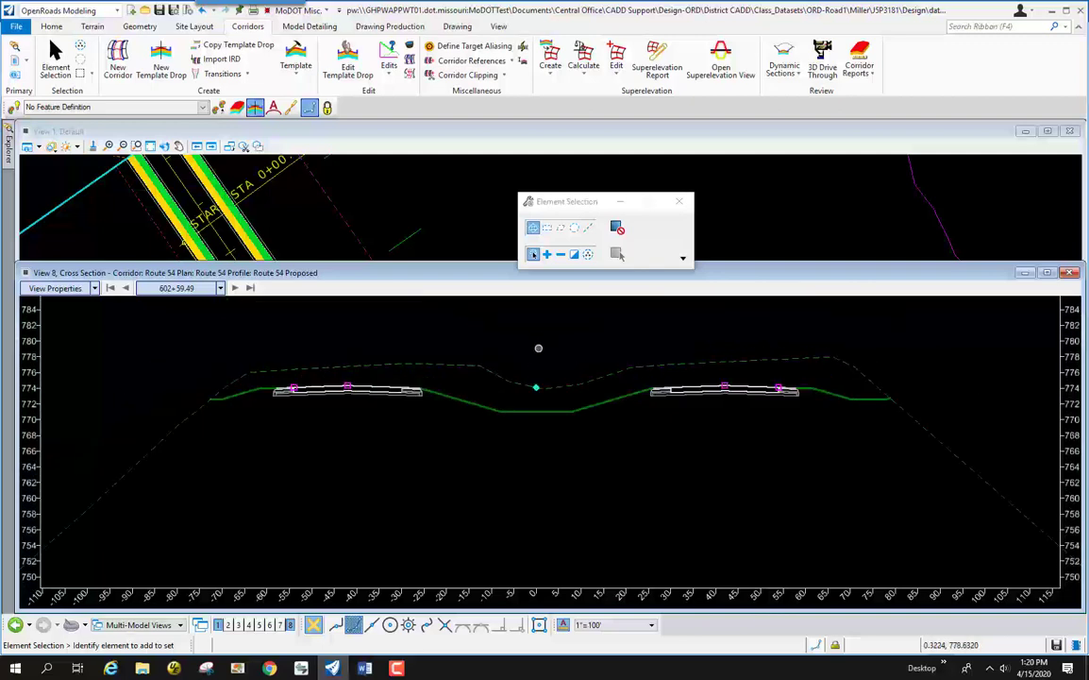
scroll(537, 363, "up", 2)
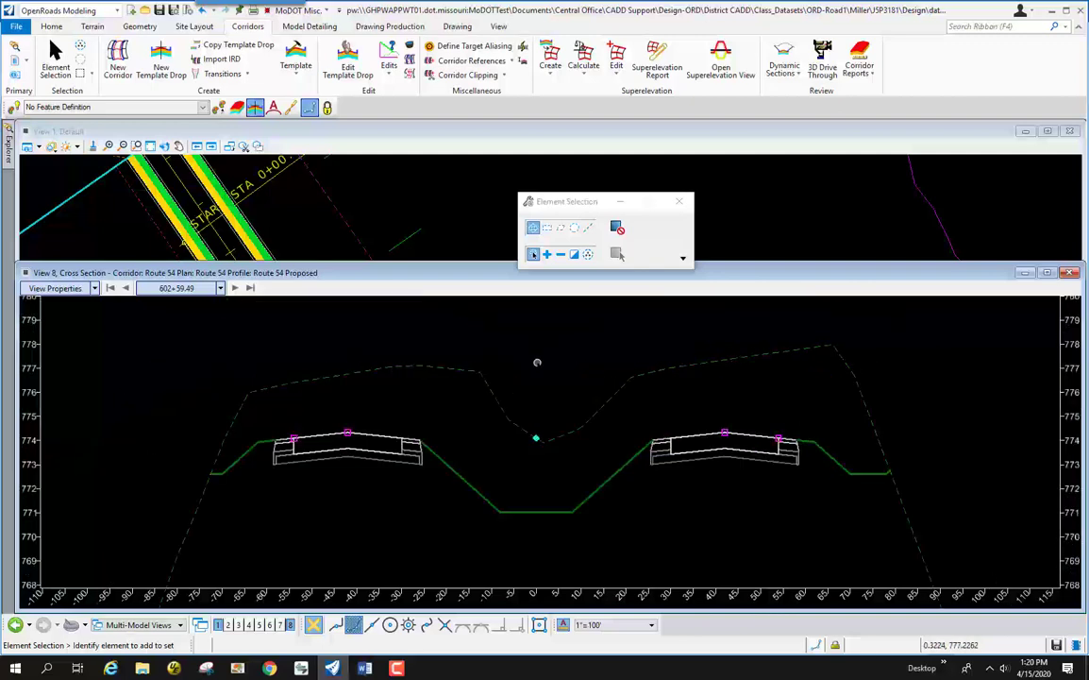
scroll(538, 362, "up", 2)
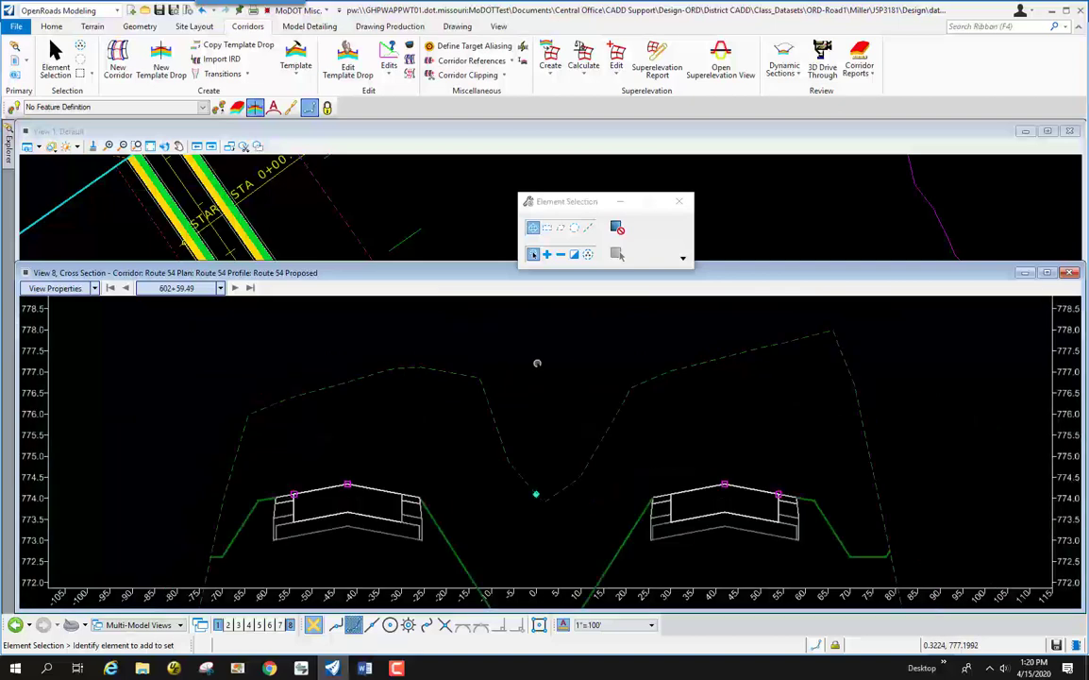
scroll(537, 362, "down", 2)
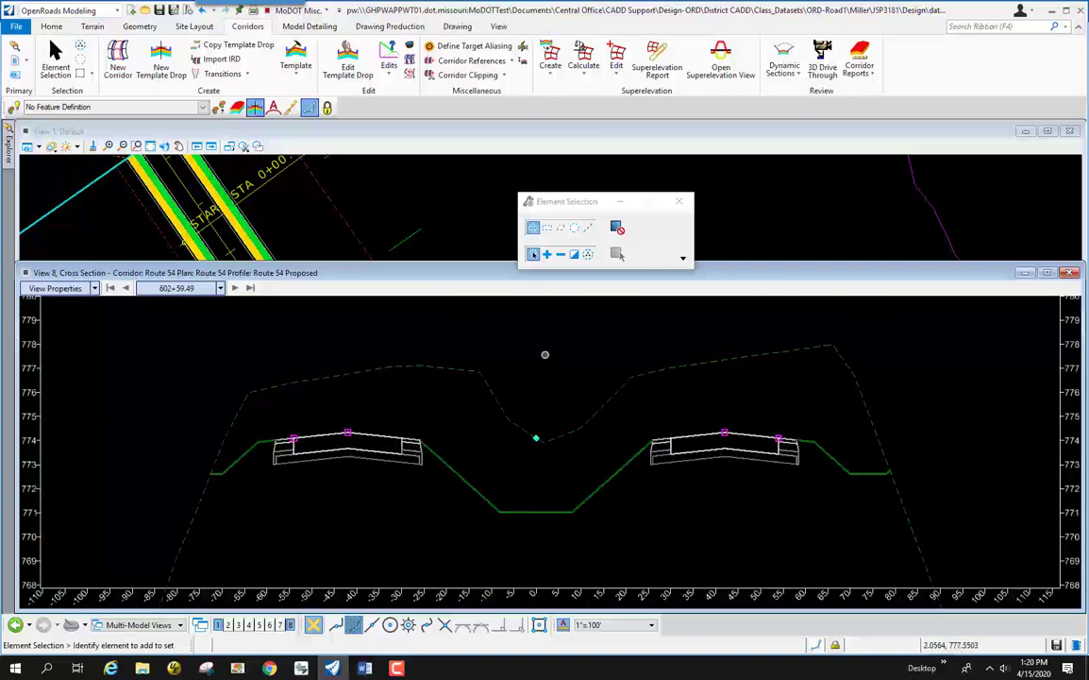
right_click(602, 354)
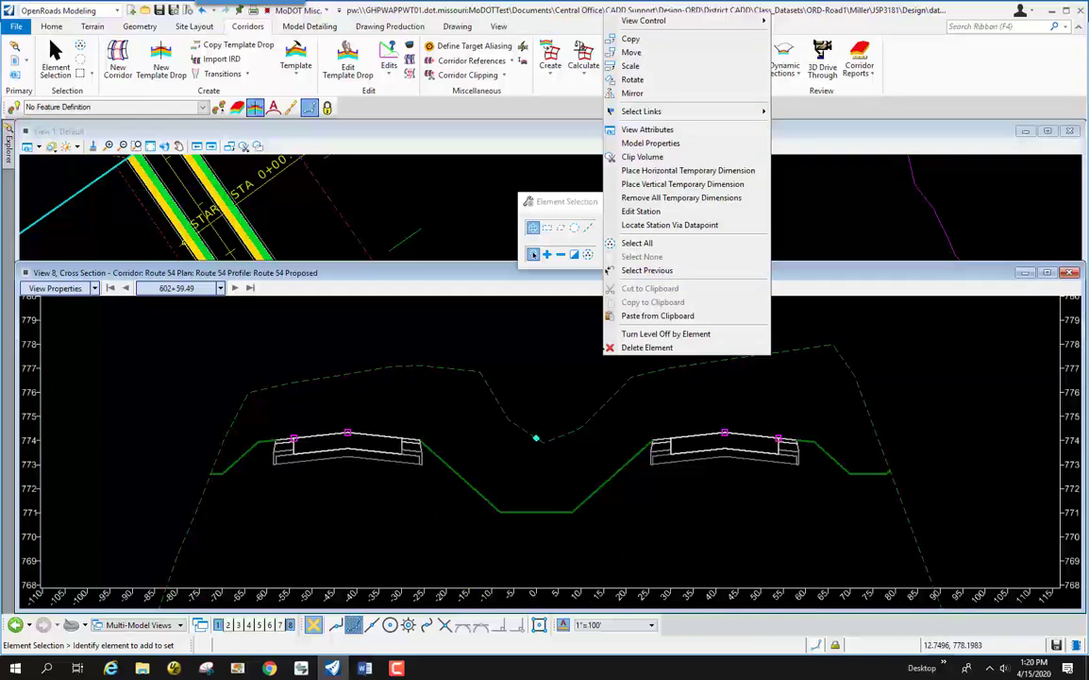
left_click(663, 185)
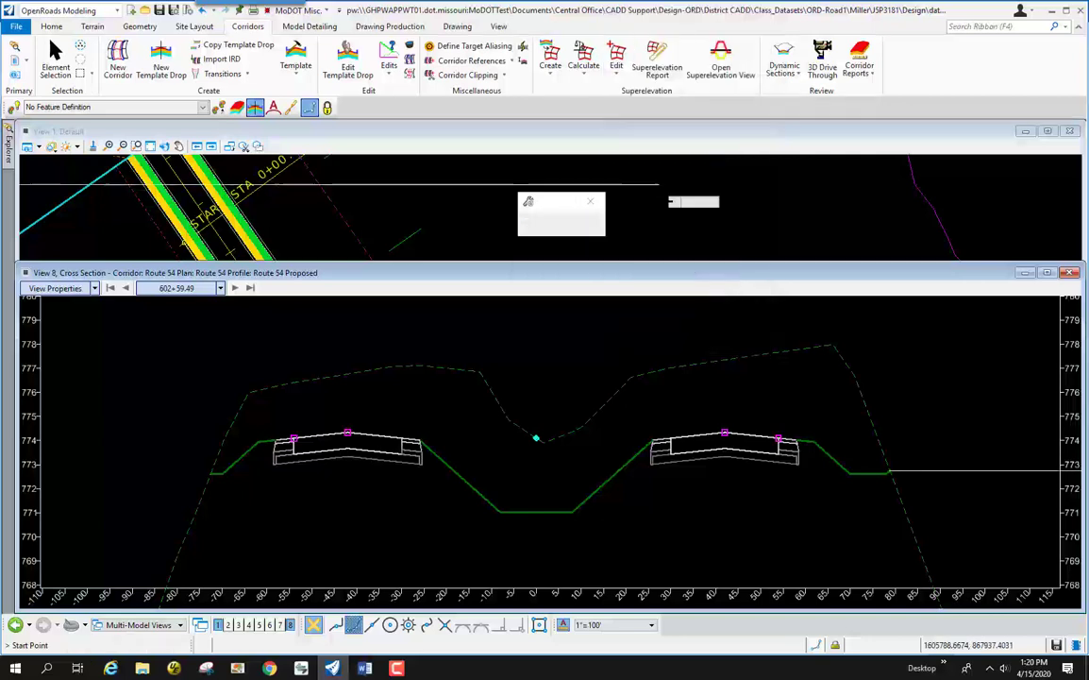
left_click(672, 404)
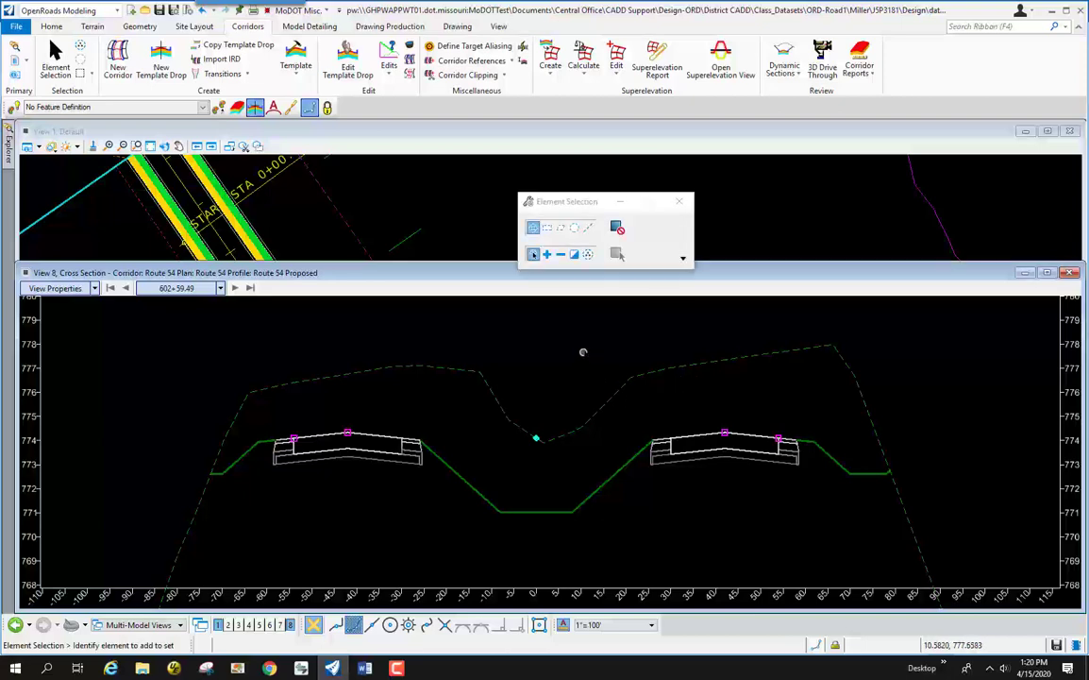
right_click(586, 355)
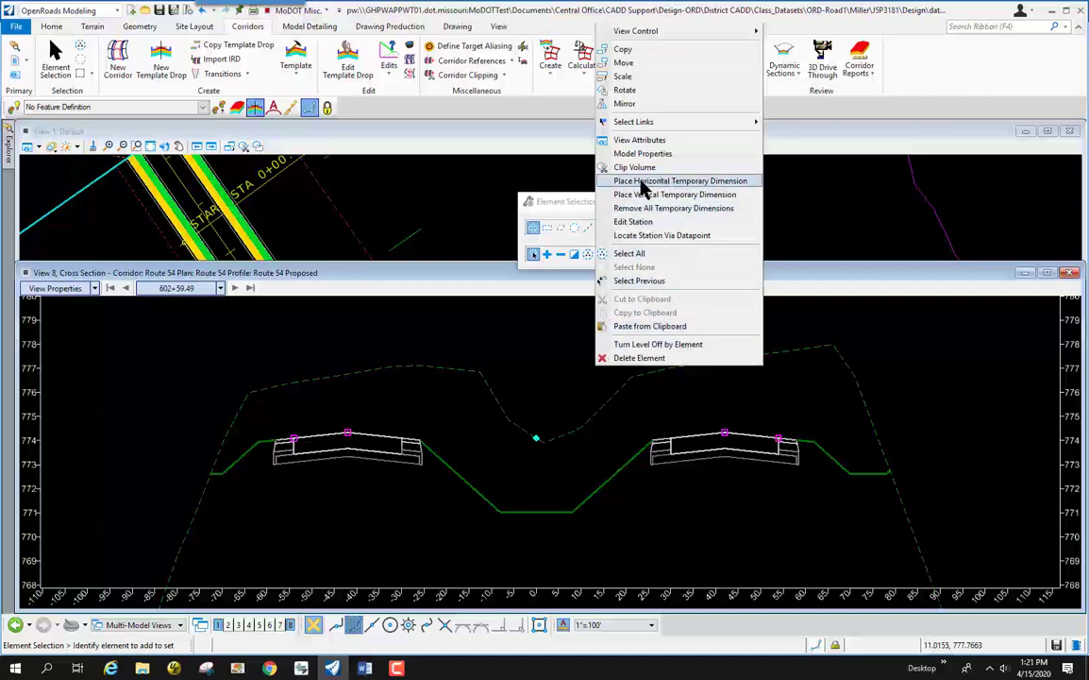
left_click(528, 343)
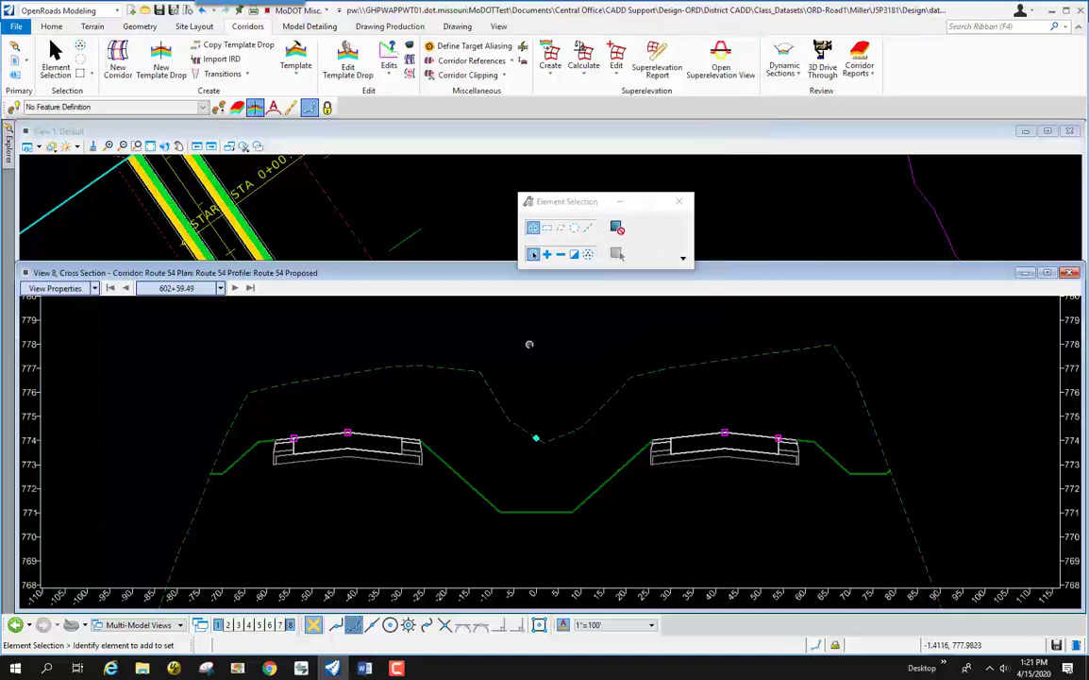
Place horizontal temporary dimensions across both lanes of the pavement on the positive-offset side at station 602+59.49
right_click(539, 359)
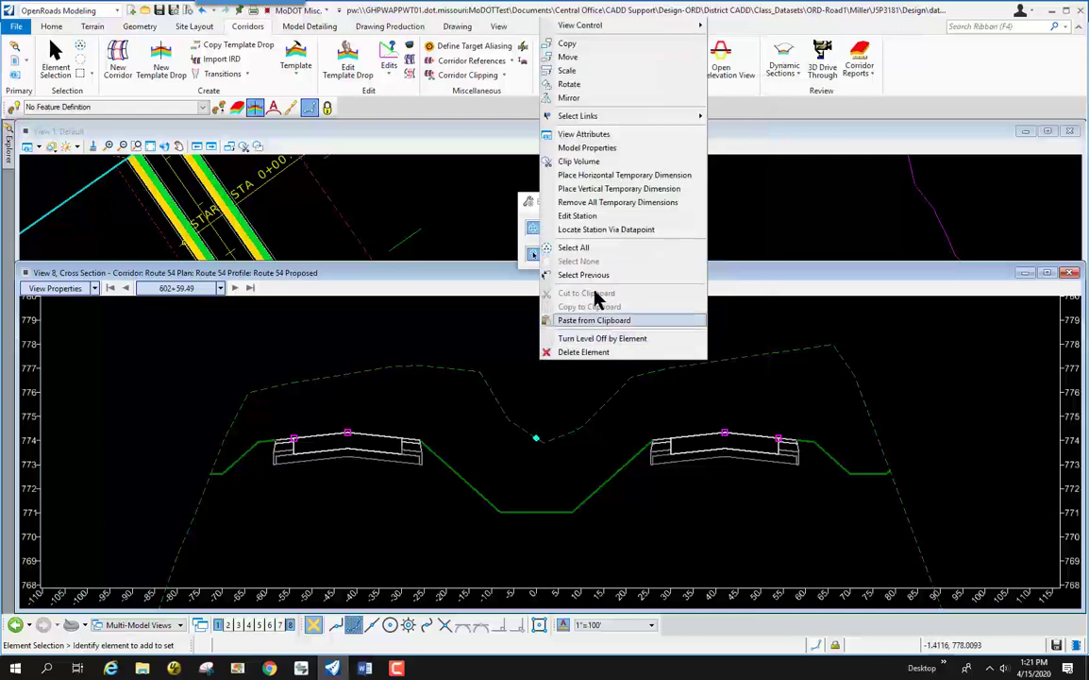
left_click(610, 176)
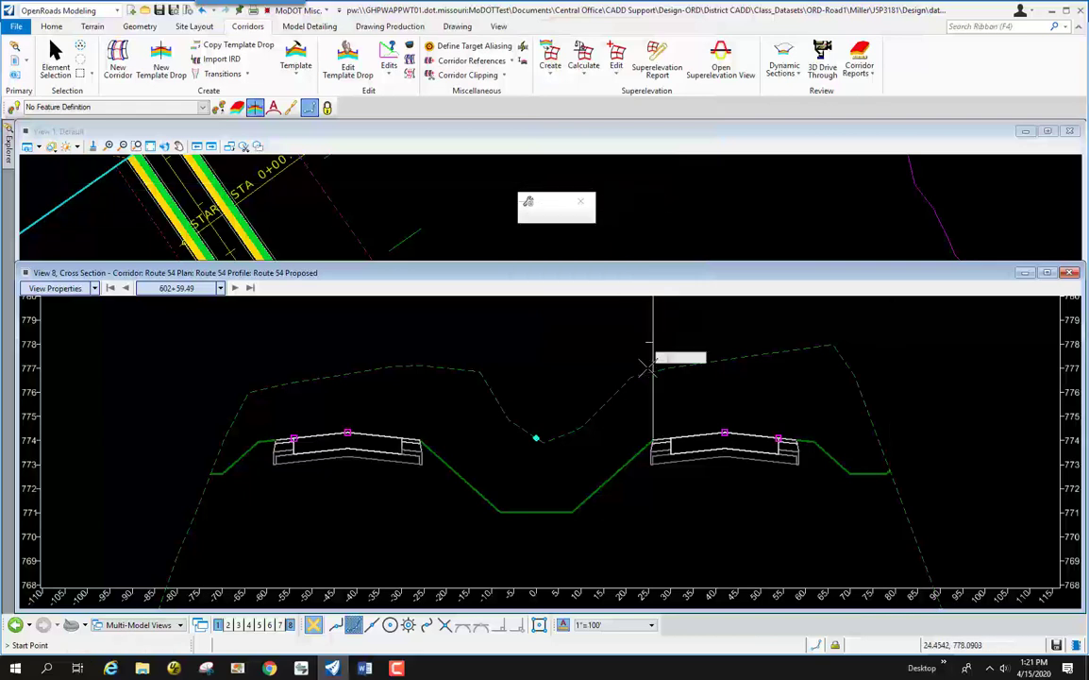
left_click(670, 388)
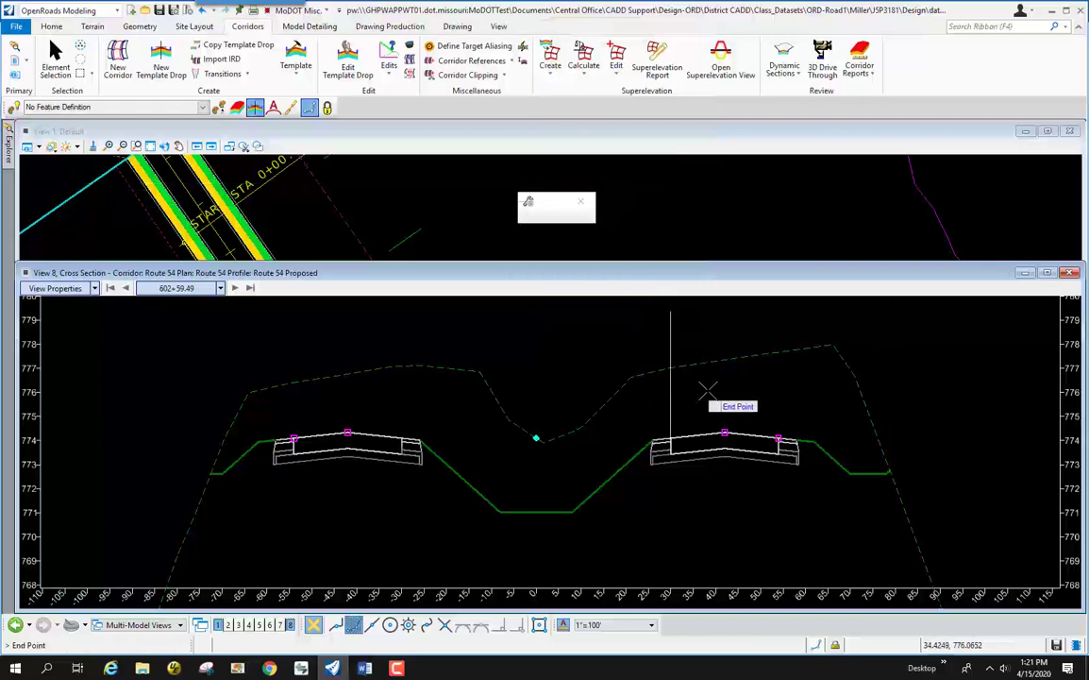
left_click(721, 387)
left_click(727, 378)
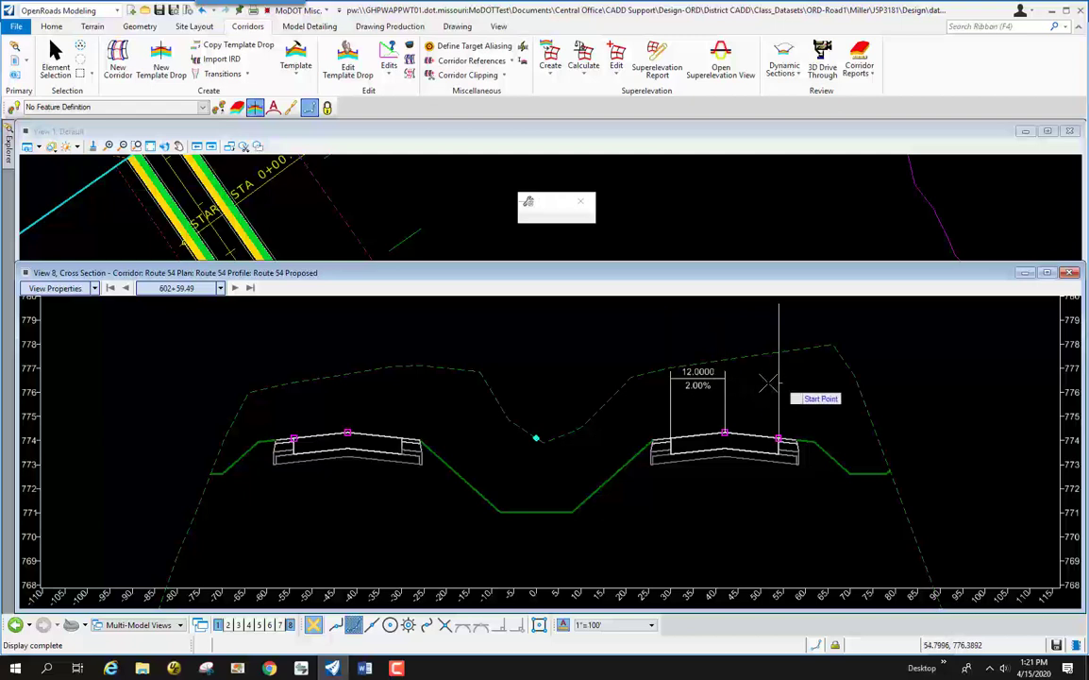
left_click(760, 381)
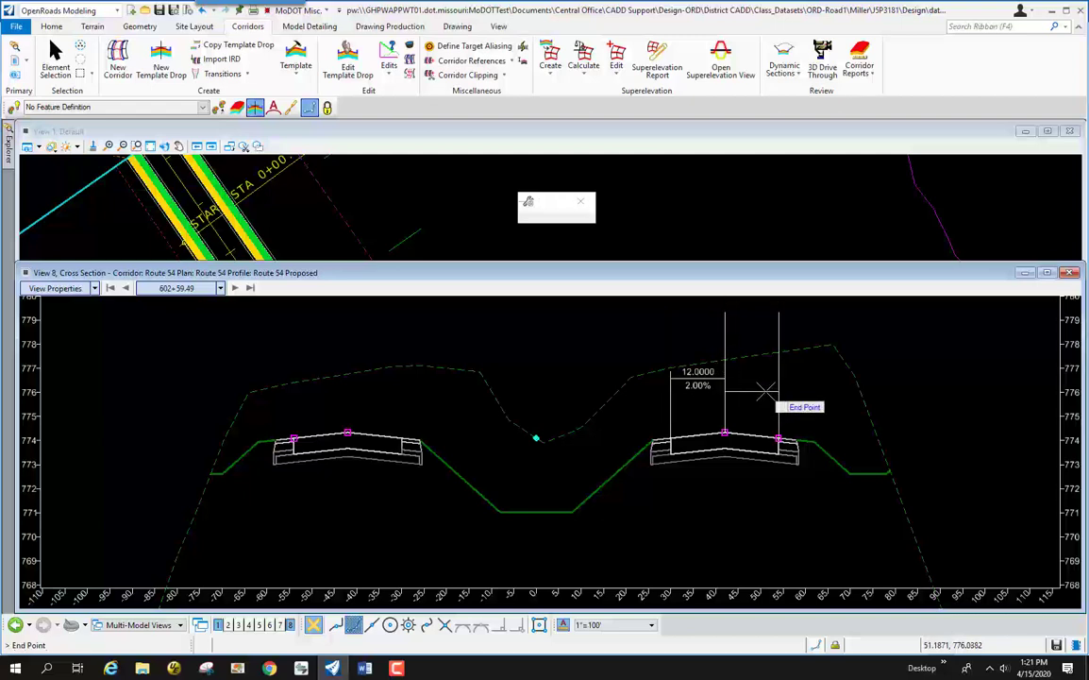
left_click(755, 379)
left_click(753, 379)
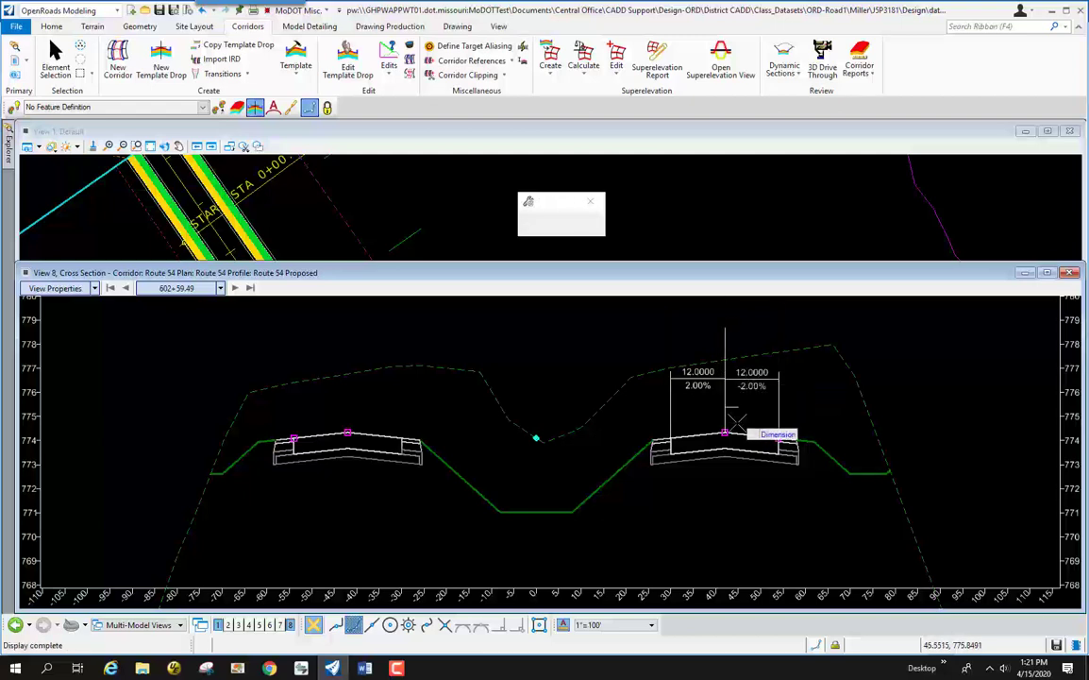
Place horizontal temporary dimensions across both lanes of the pavement on the negative-offset side and end the dimensioning
left_click(289, 400)
left_click(343, 401)
left_click(324, 391)
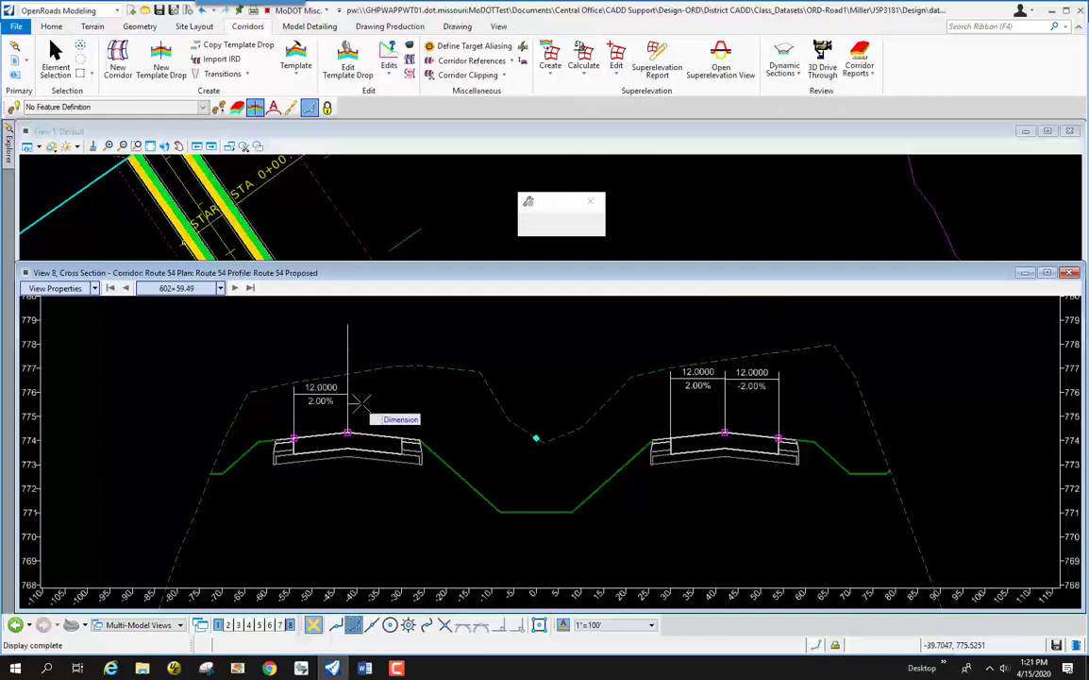
left_click(349, 404)
left_click(387, 403)
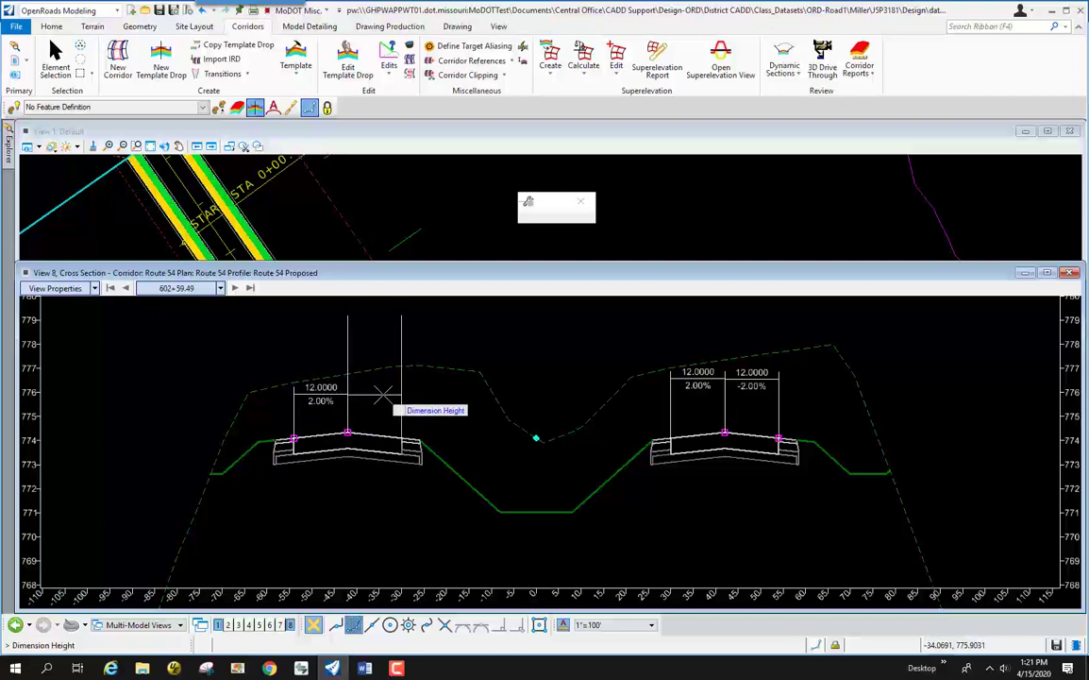
left_click(382, 395)
key("Escape")
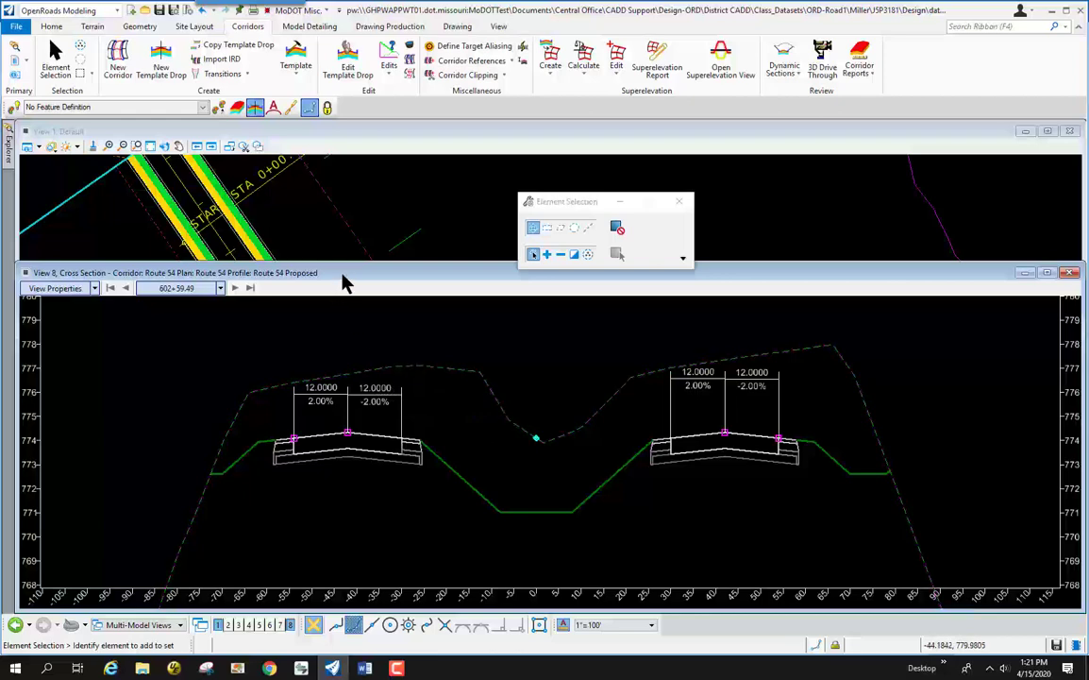
Rearrange the cross section window so the plan view shows the Route 54 curve above the section
left_click_drag(348, 282, 410, 284)
mouse_move(358, 303)
left_mouse_down()
mouse_move(406, 408)
mouse_move(406, 451)
mouse_move(404, 440)
left_mouse_up()
scroll(404, 267, "down", 5)
scroll(404, 264, "down", 3)
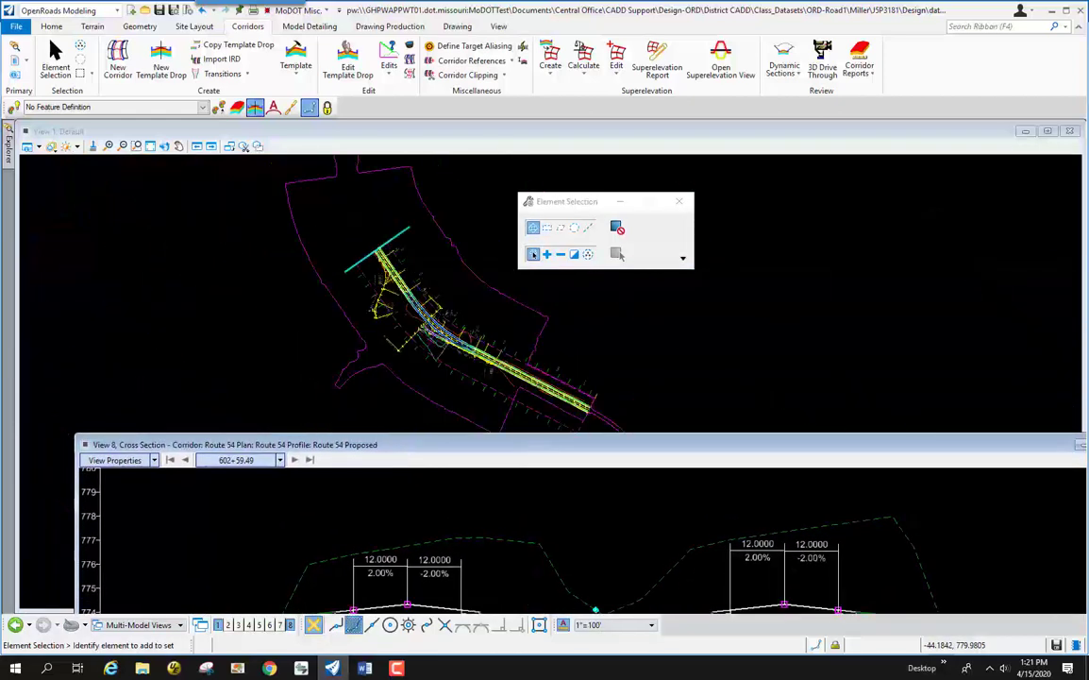
scroll(400, 281, "up", 6)
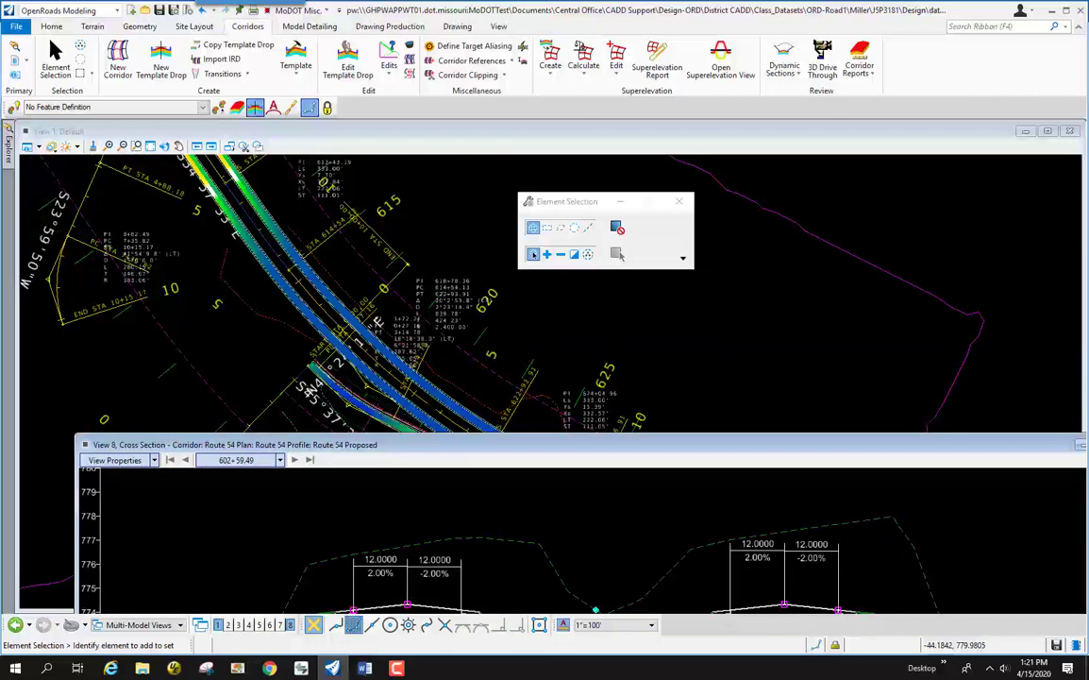
left_click_drag(430, 451, 383, 355)
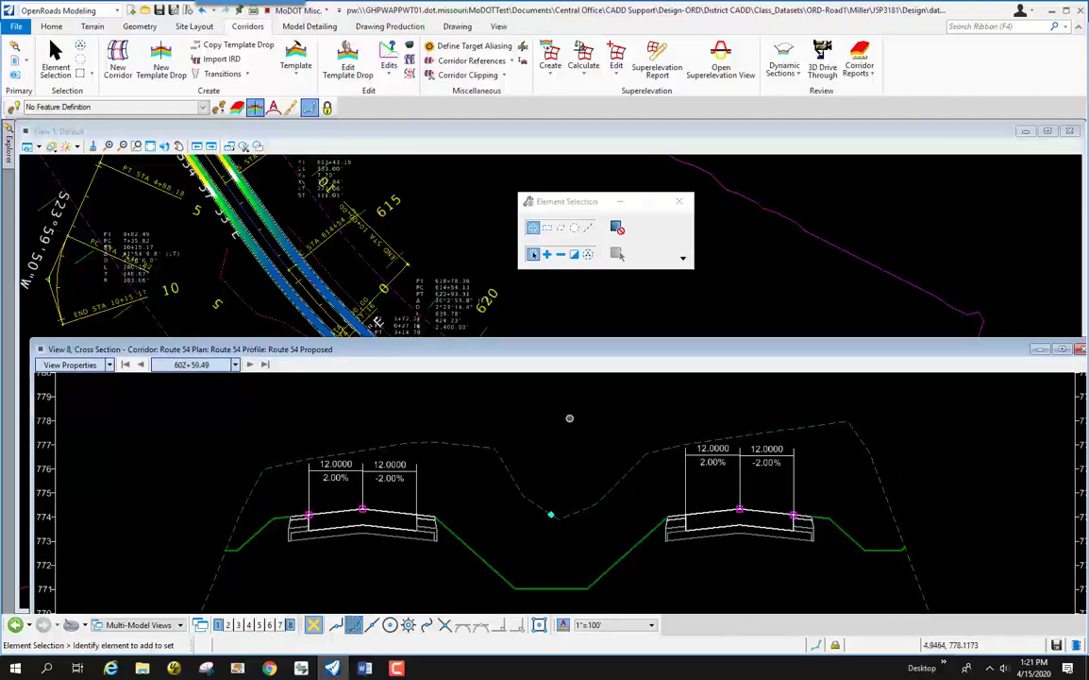
Use Locate Station Via Datapoint in plan View 1 to display the cross section within the curve at station 615+38.36
right_click(588, 402)
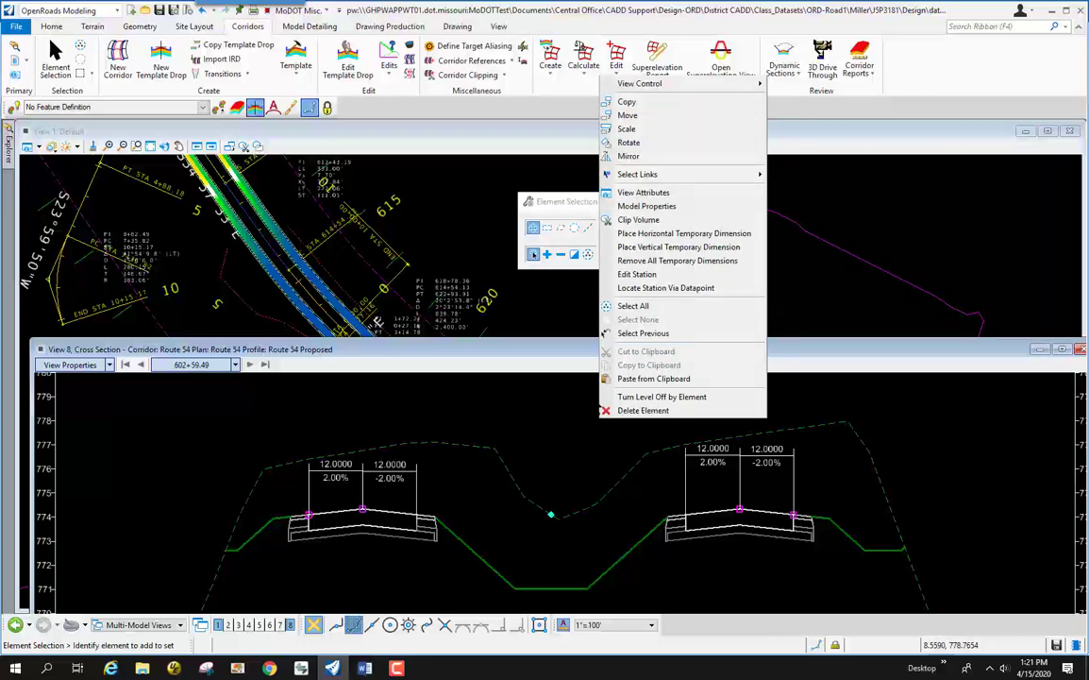
left_click(695, 289)
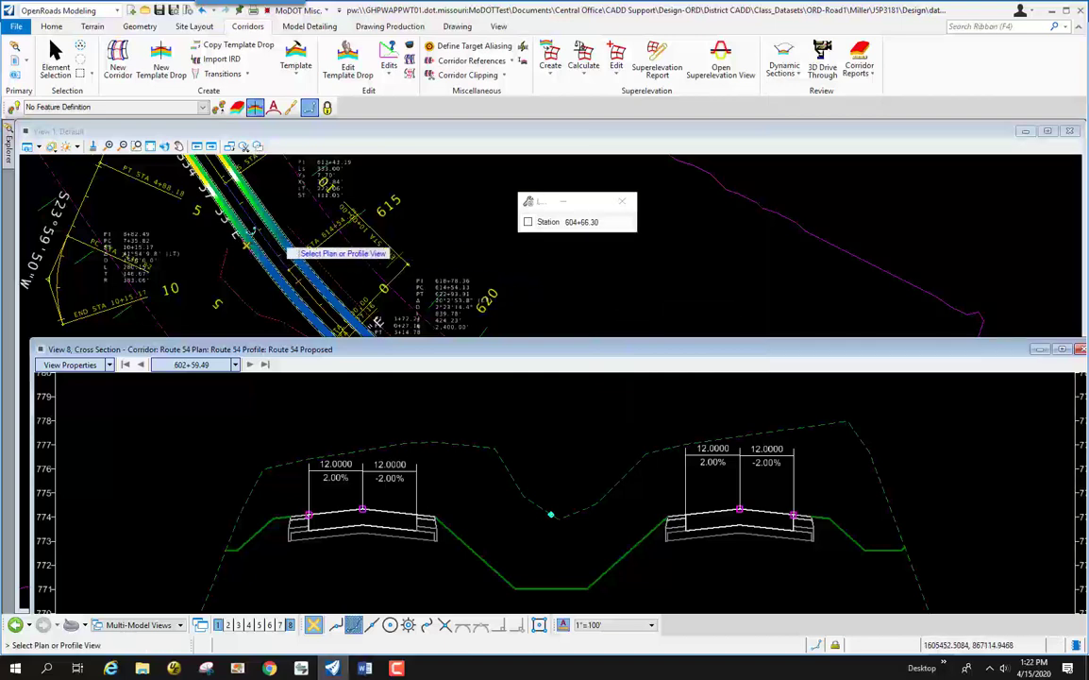
scroll(375, 232, "down", 2)
scroll(338, 247, "up", 2)
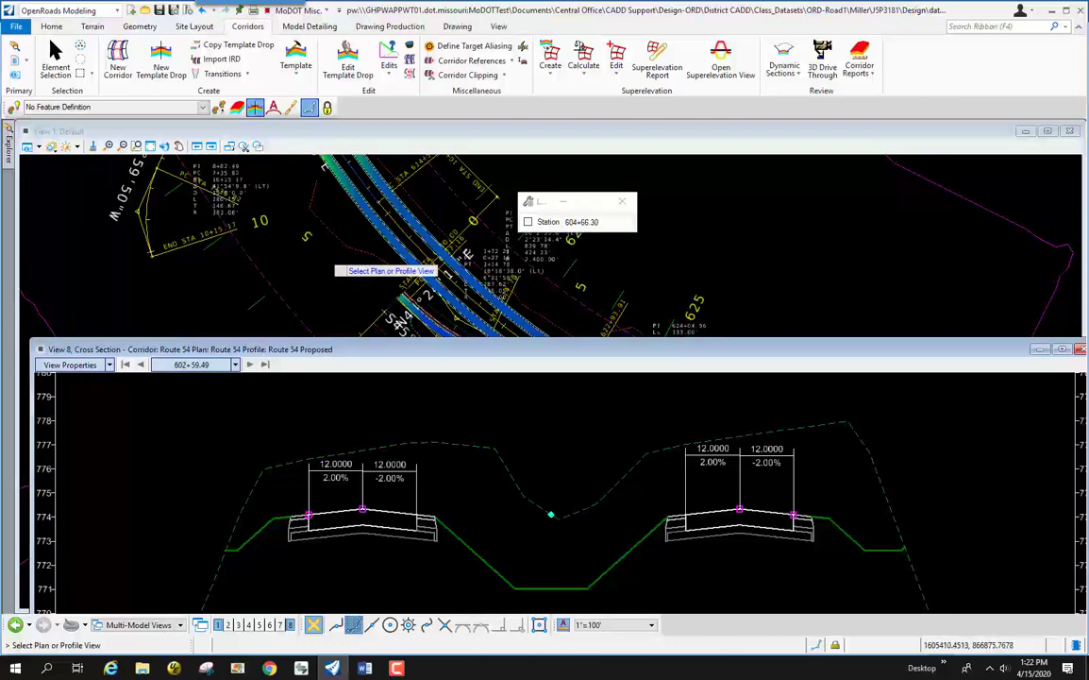
left_click(334, 268)
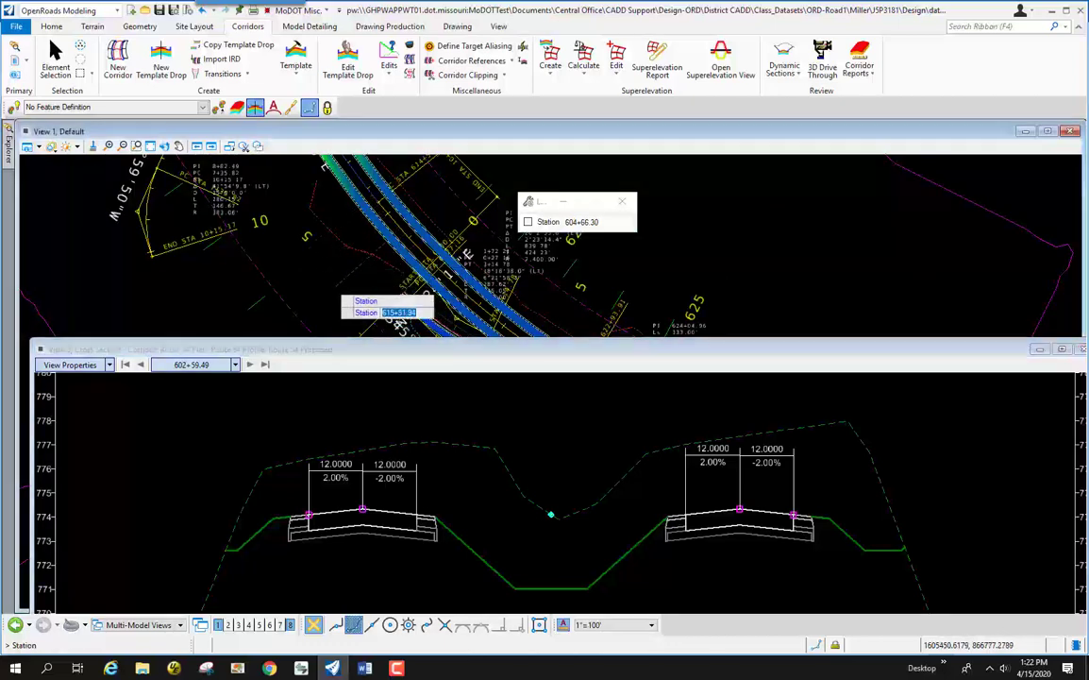
scroll(312, 247, "down", 2)
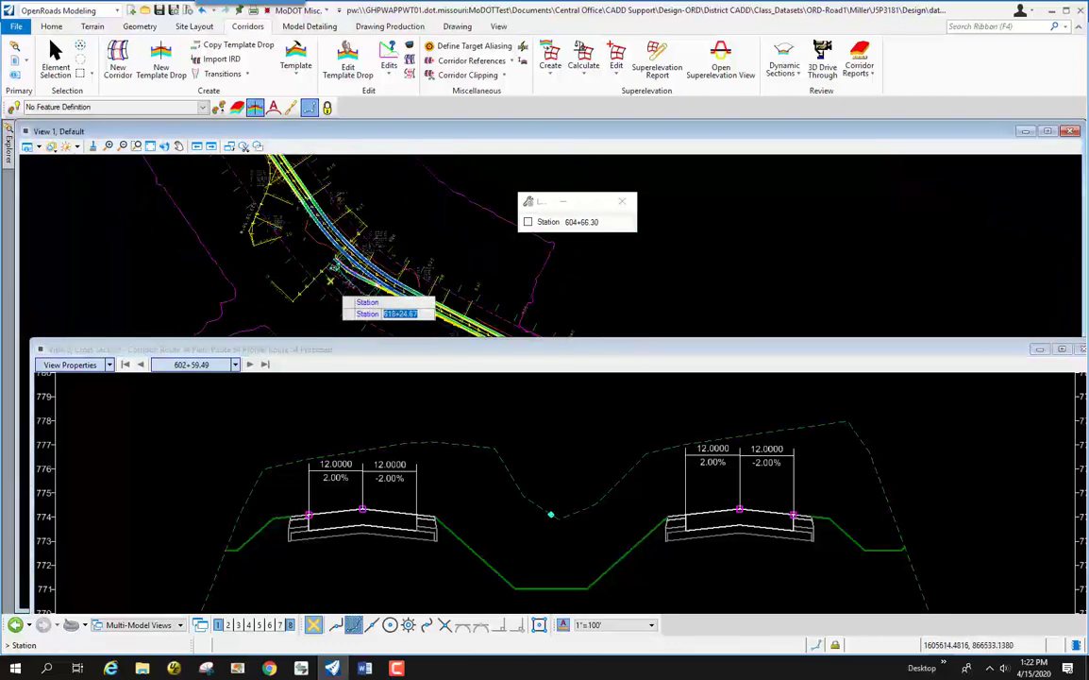
scroll(338, 288, "up", 2)
scroll(340, 274, "down", 1)
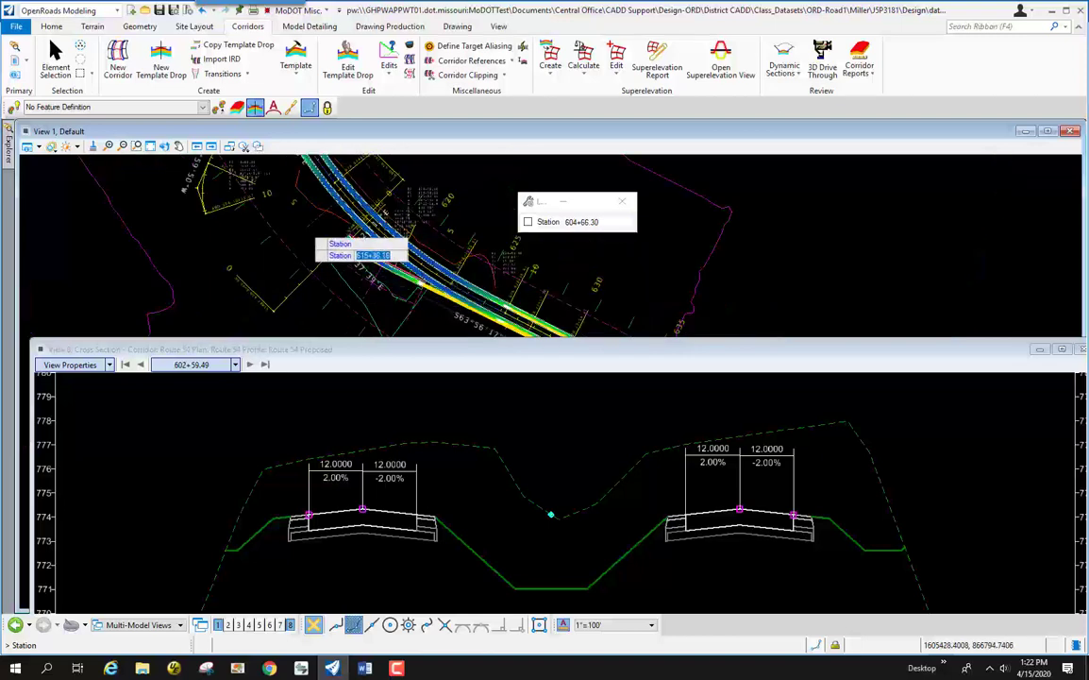
left_click(313, 245)
scroll(313, 245, "up", 1)
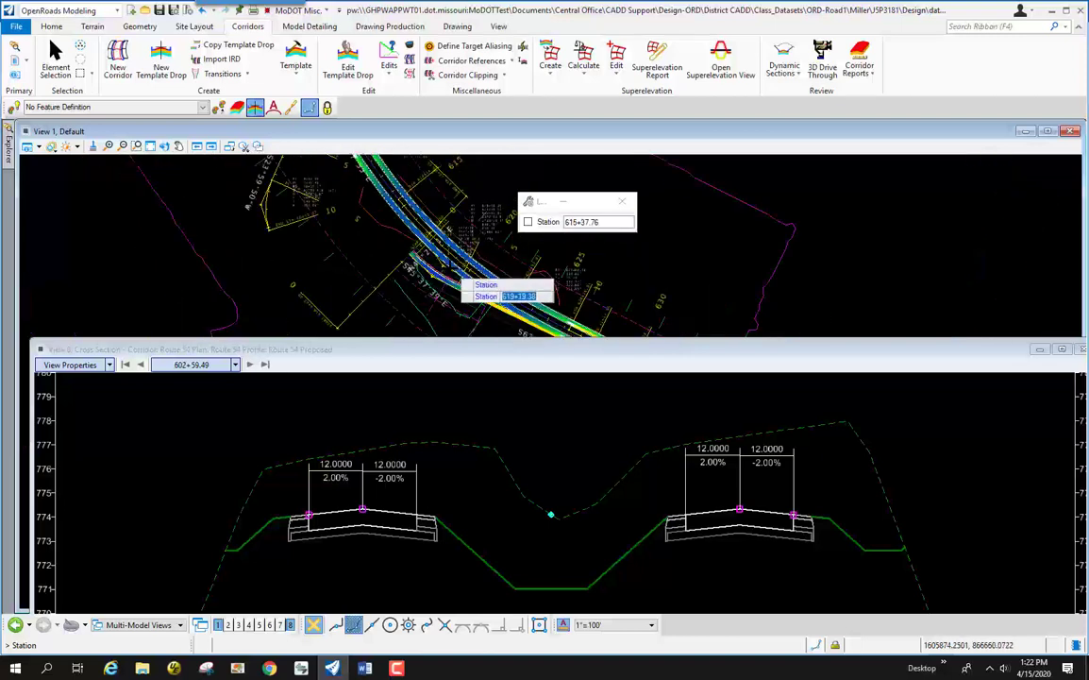
scroll(378, 247, "down", 1)
scroll(383, 247, "up", 2)
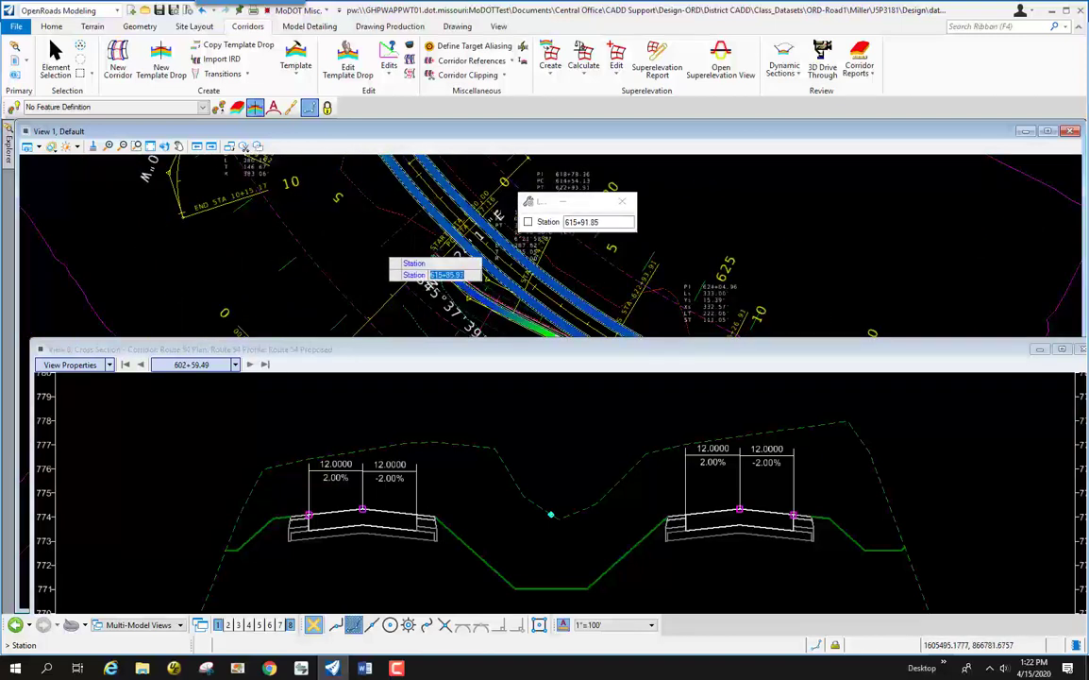
left_click(346, 254)
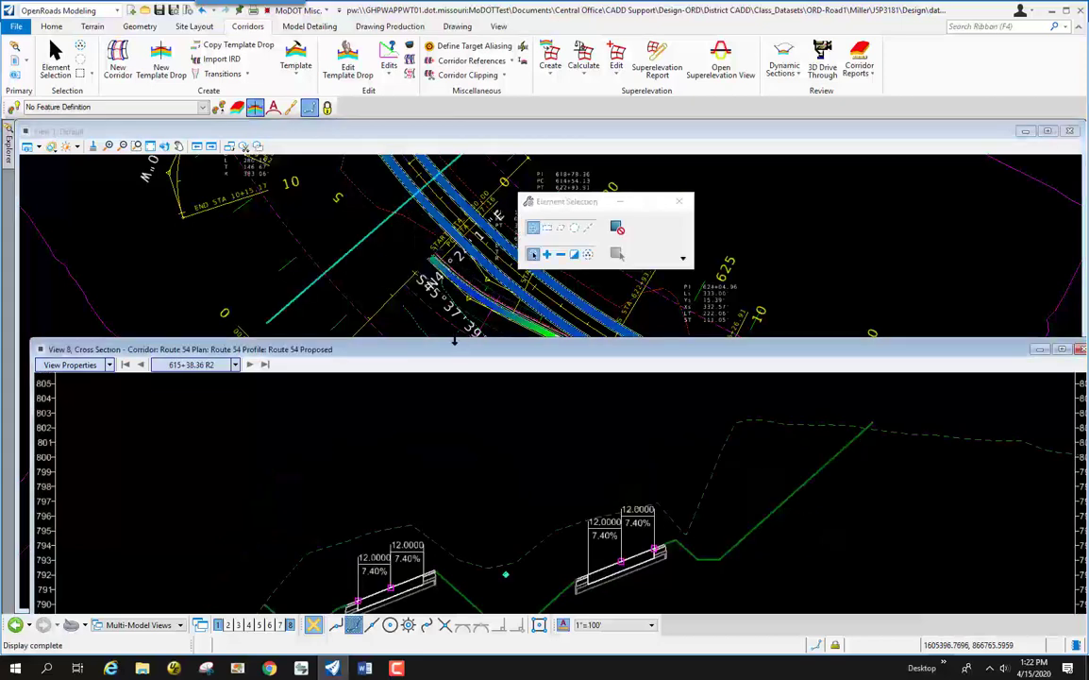
Compare the section's location in plan, then bring the full cross section into sight and inspect both pavement slopes at station 615+38.36
scroll(420, 217, "down", 1)
scroll(403, 213, "down", 1)
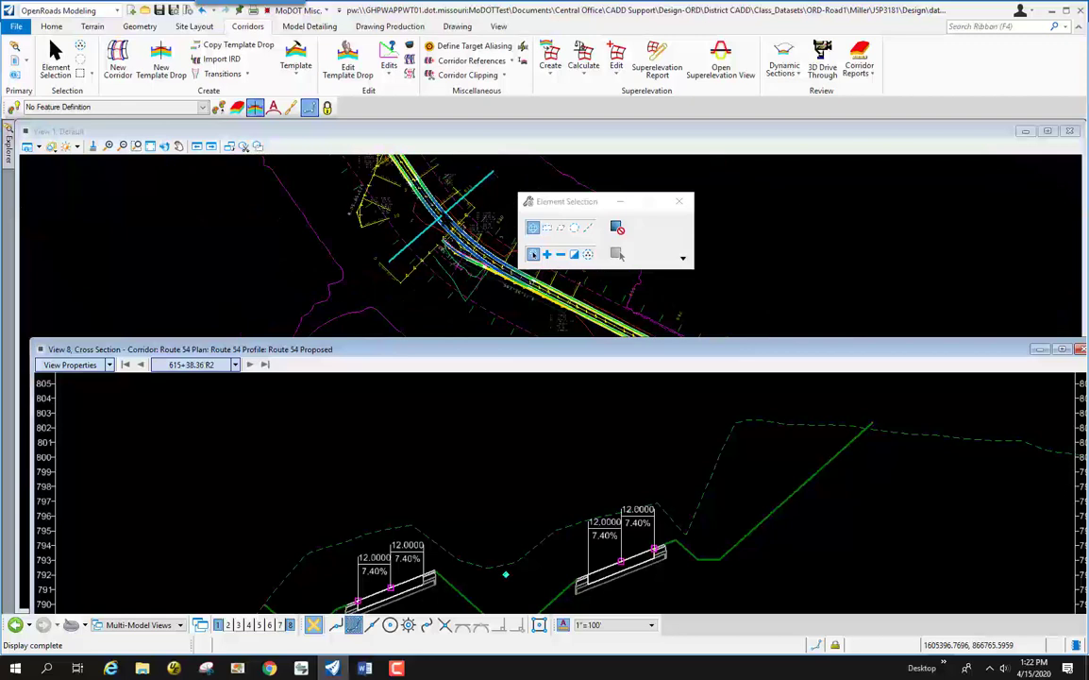
scroll(396, 188, "up", 1)
scroll(414, 276, "up", 2)
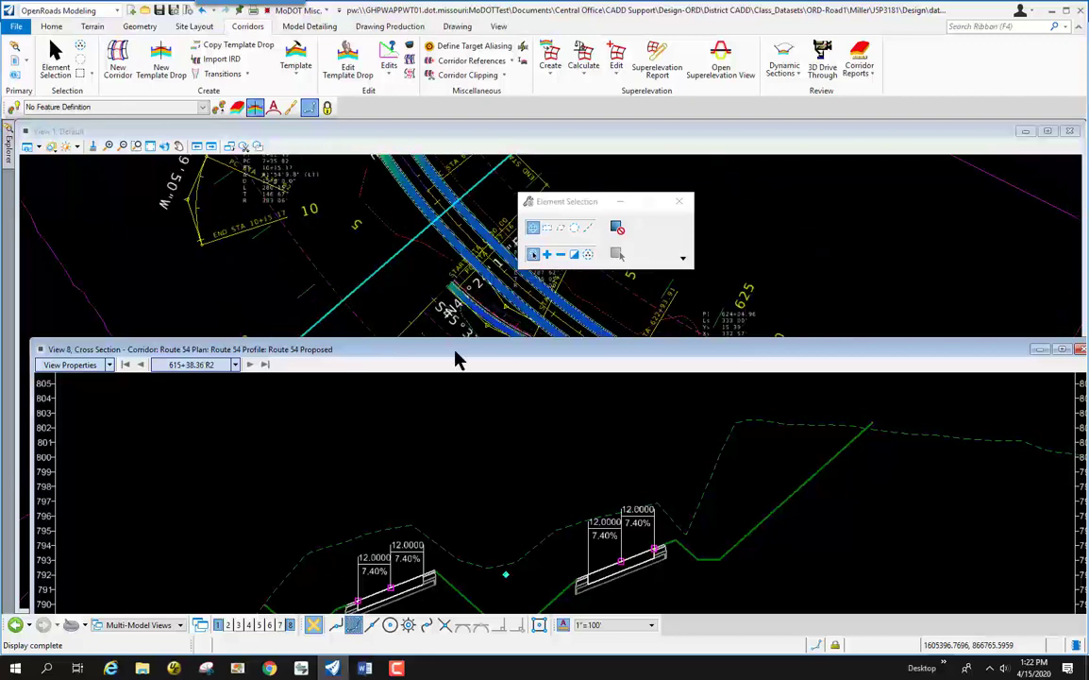
left_click_drag(455, 350, 442, 240)
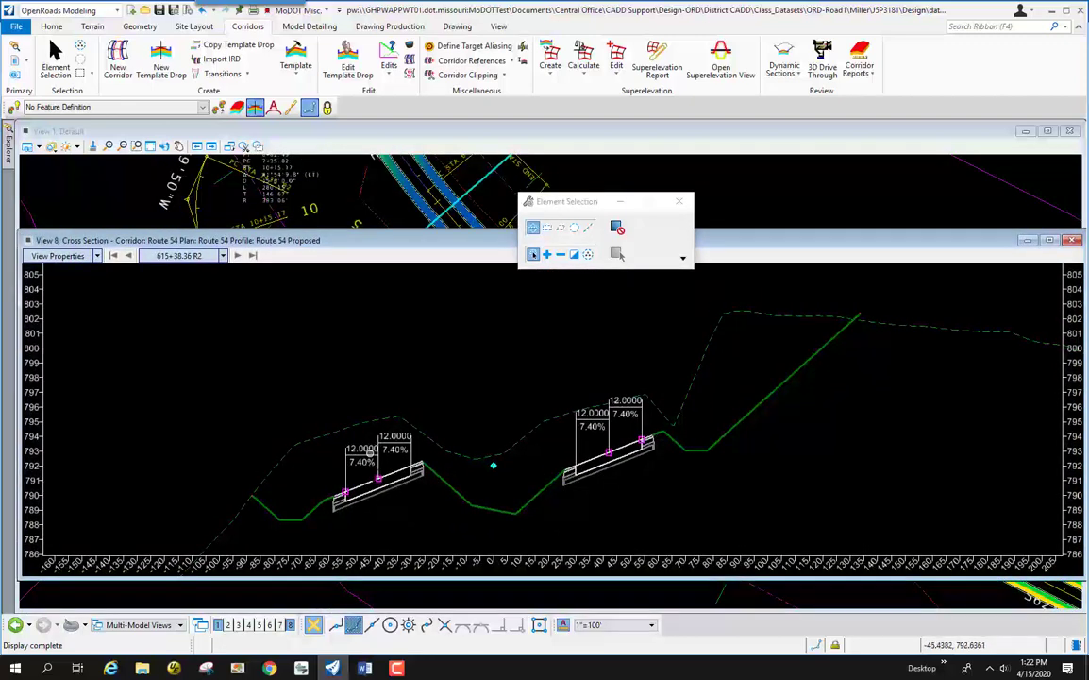
scroll(370, 453, "up", 4)
scroll(367, 452, "down", 2)
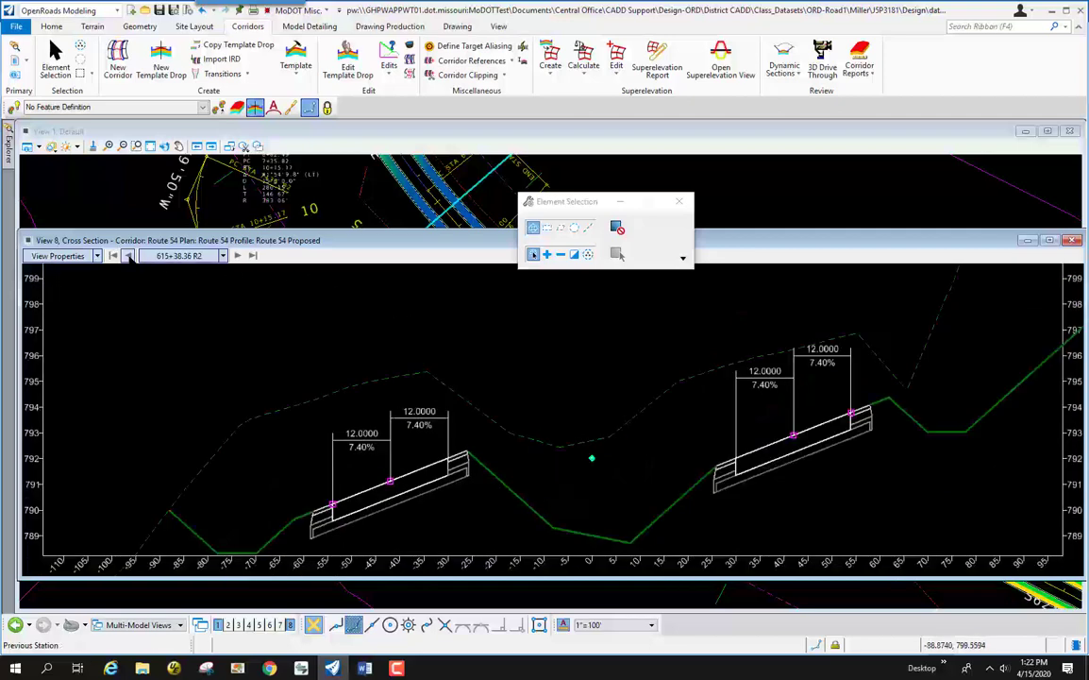
Step back through the preceding cross sections to station 614+54.13 and inspect the slopes of both pavements up close
left_click(130, 256)
left_click(130, 256)
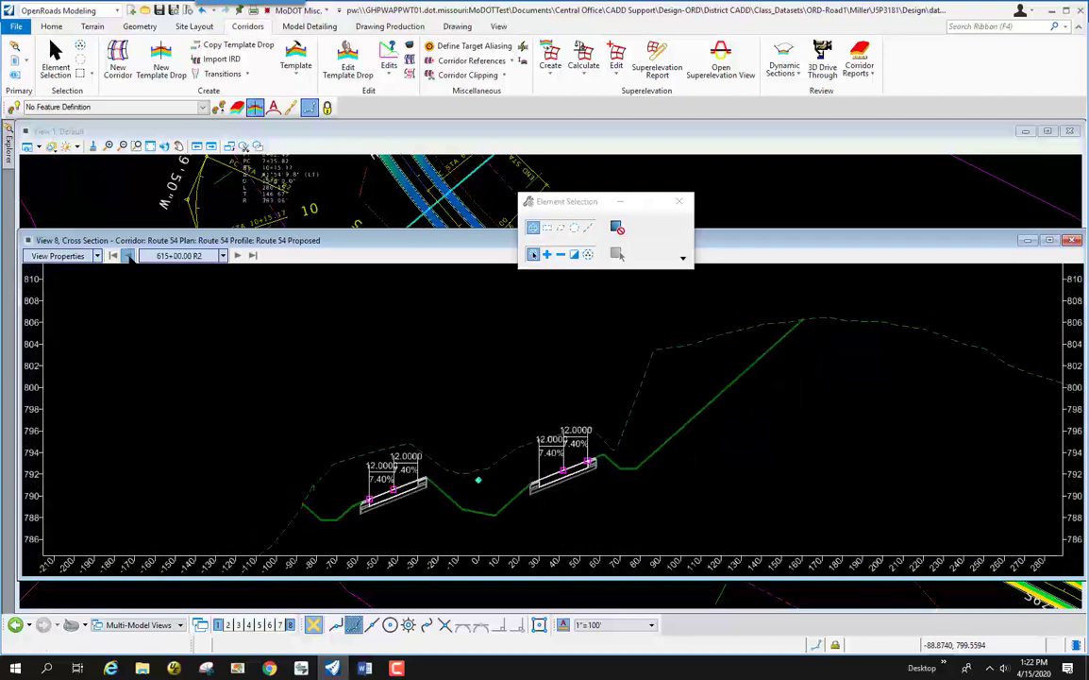
left_click(129, 256)
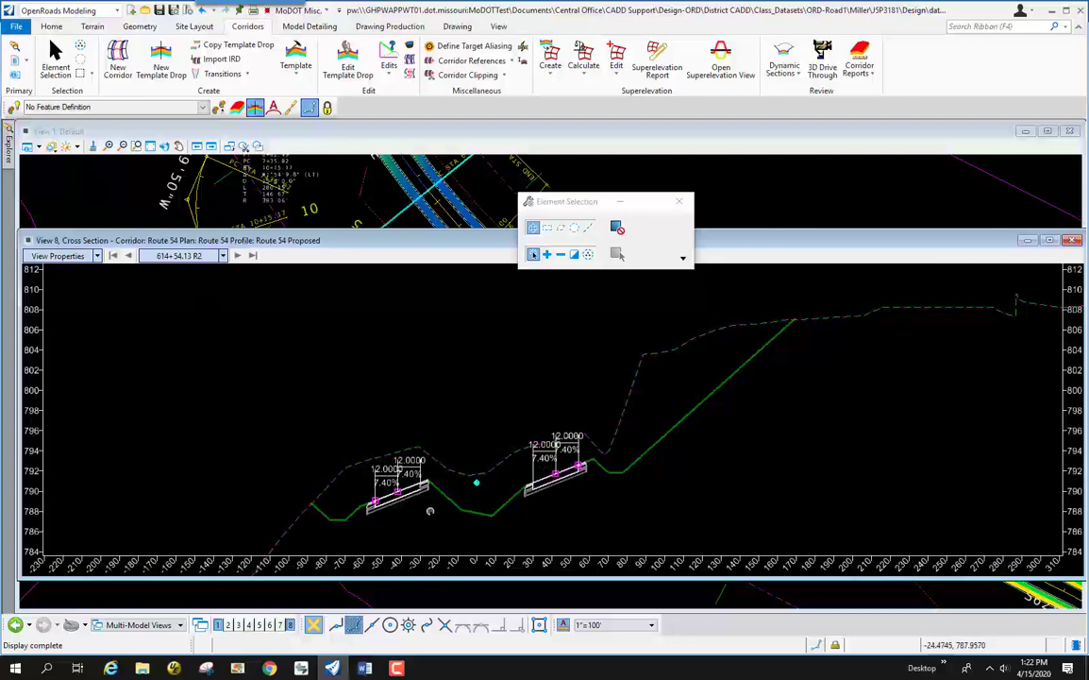
scroll(421, 510, "up", 5)
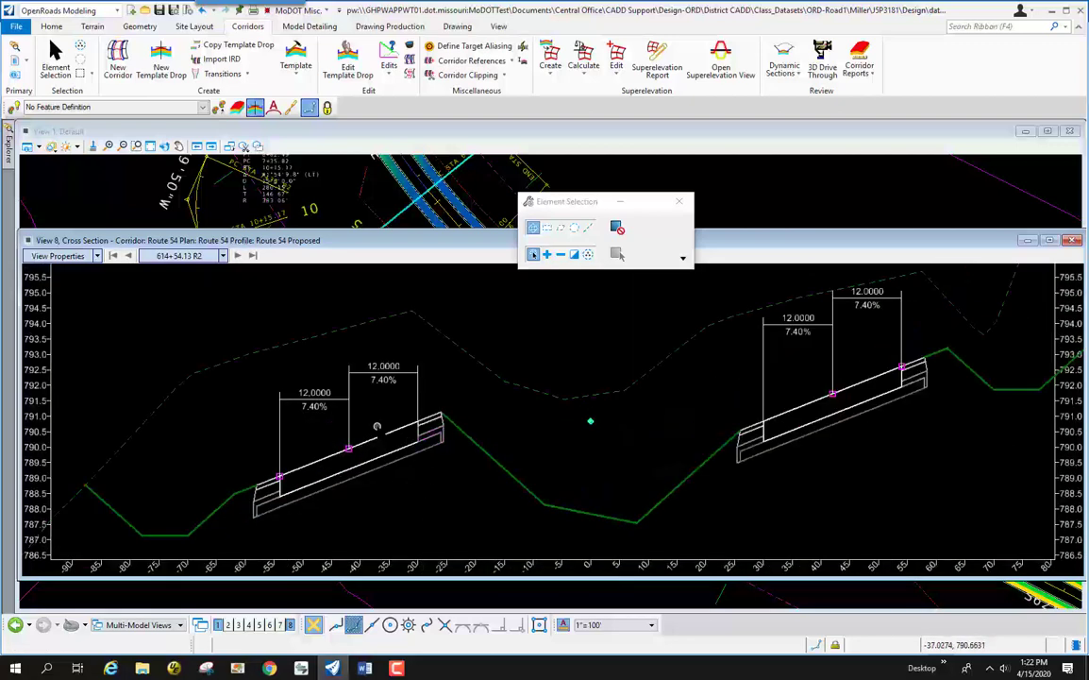
Set the cross section view to Center on Current Offsets and step back to station 611+25.00, comparing the lane slopes of both pavements
left_click(97, 257)
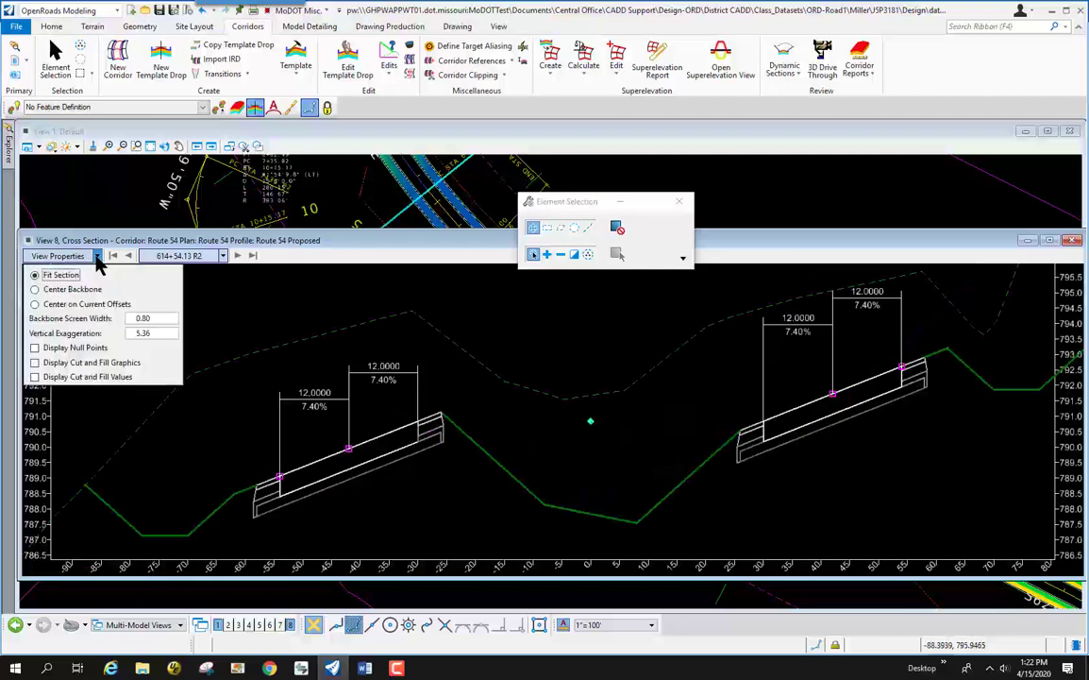
left_click(34, 304)
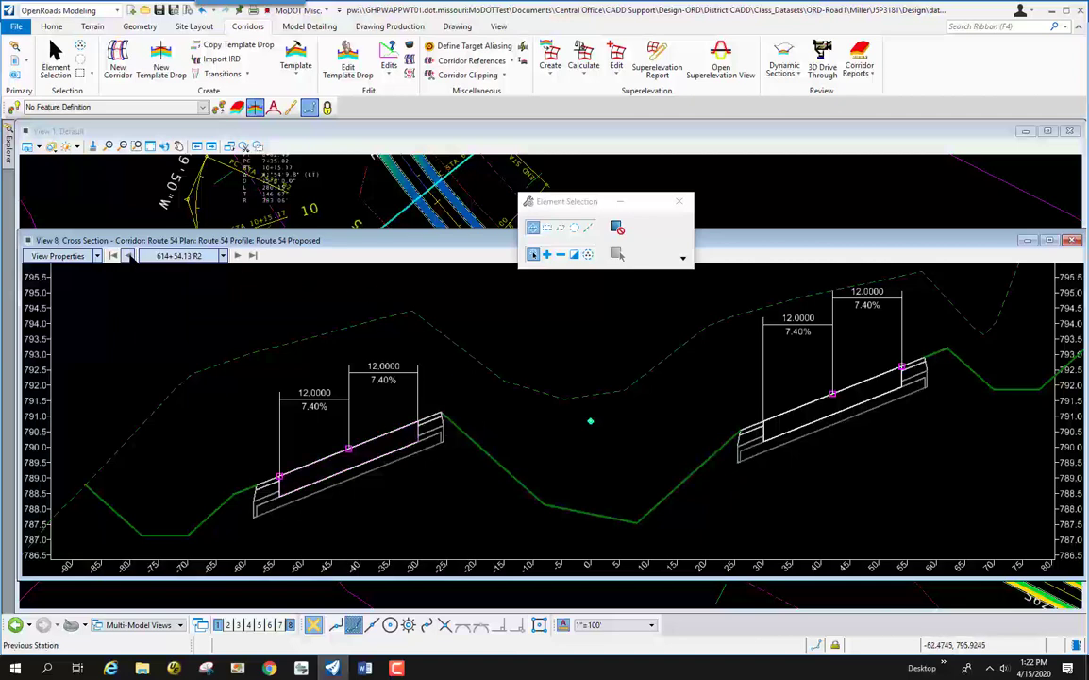
left_click(129, 256)
left_click(129, 256)
left_click(130, 256)
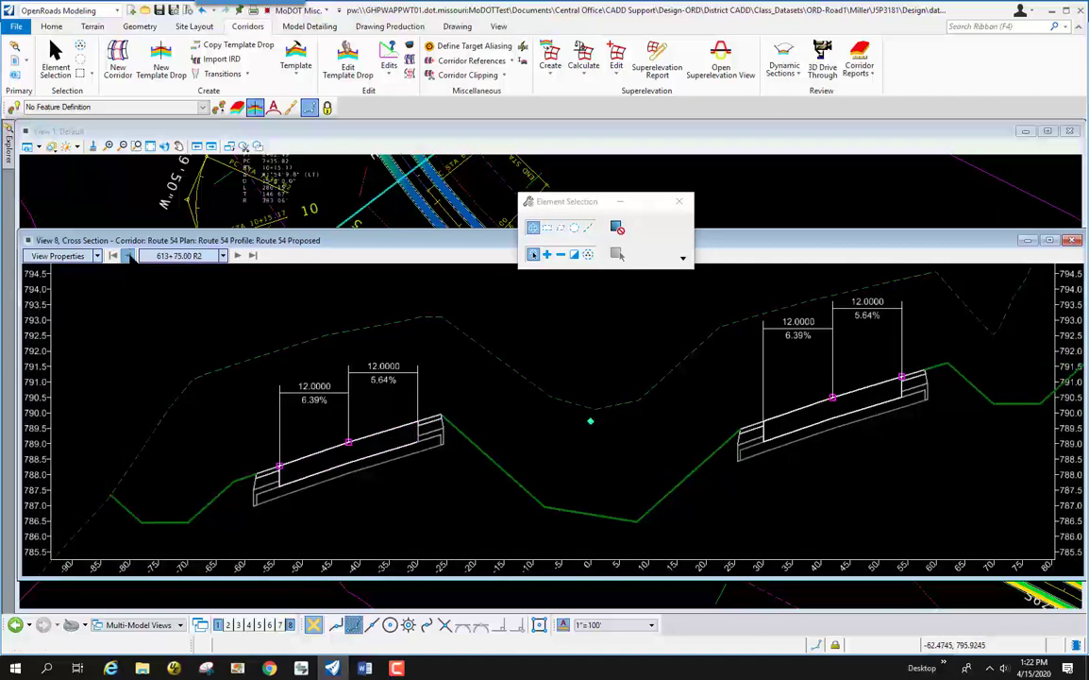
left_click(129, 256)
left_click(129, 256)
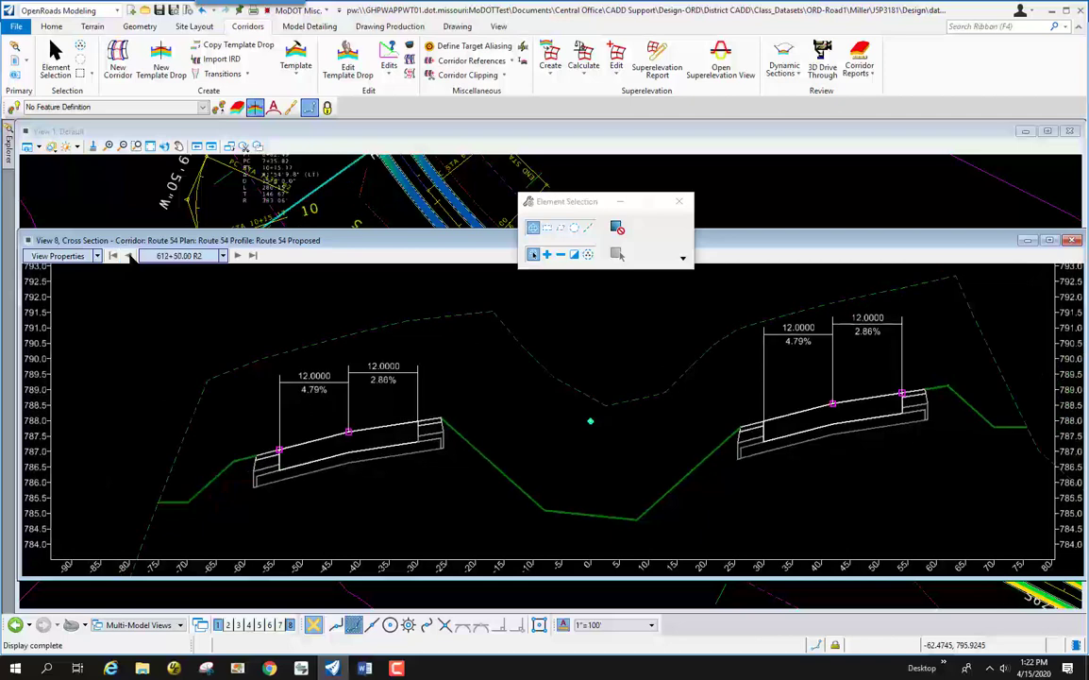
left_click(129, 256)
left_click(129, 256)
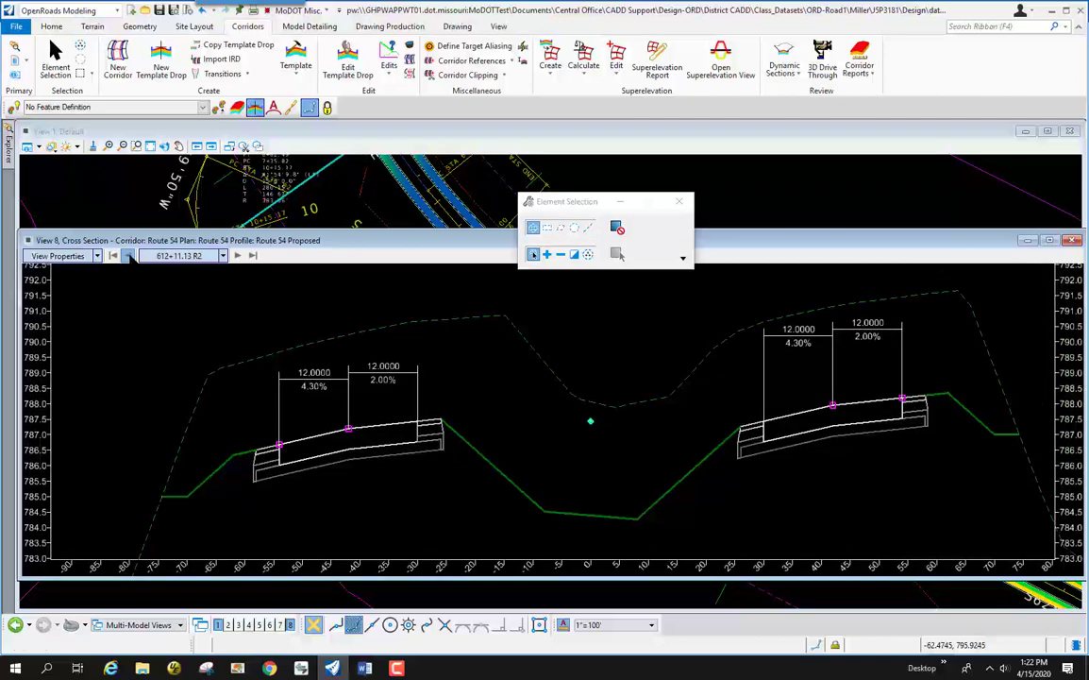
left_click(129, 256)
left_click(129, 256)
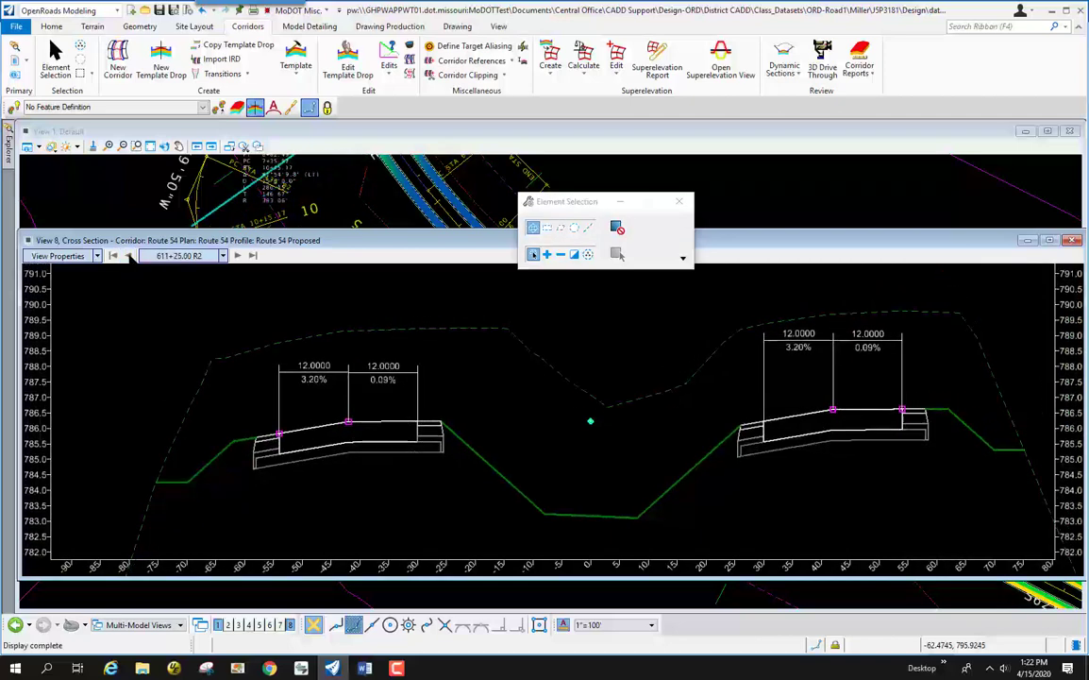
Check the lane slopes at station 611+21.13, then continue back to station 610+31.13 and inspect both pavements there
left_click(129, 256)
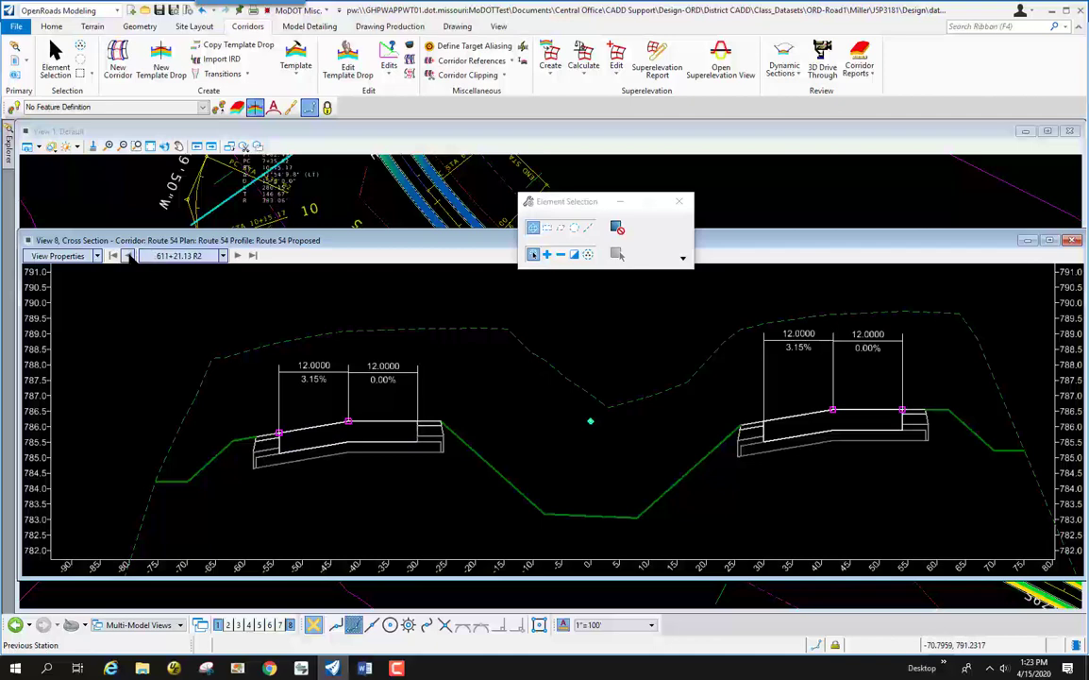
left_click(129, 256)
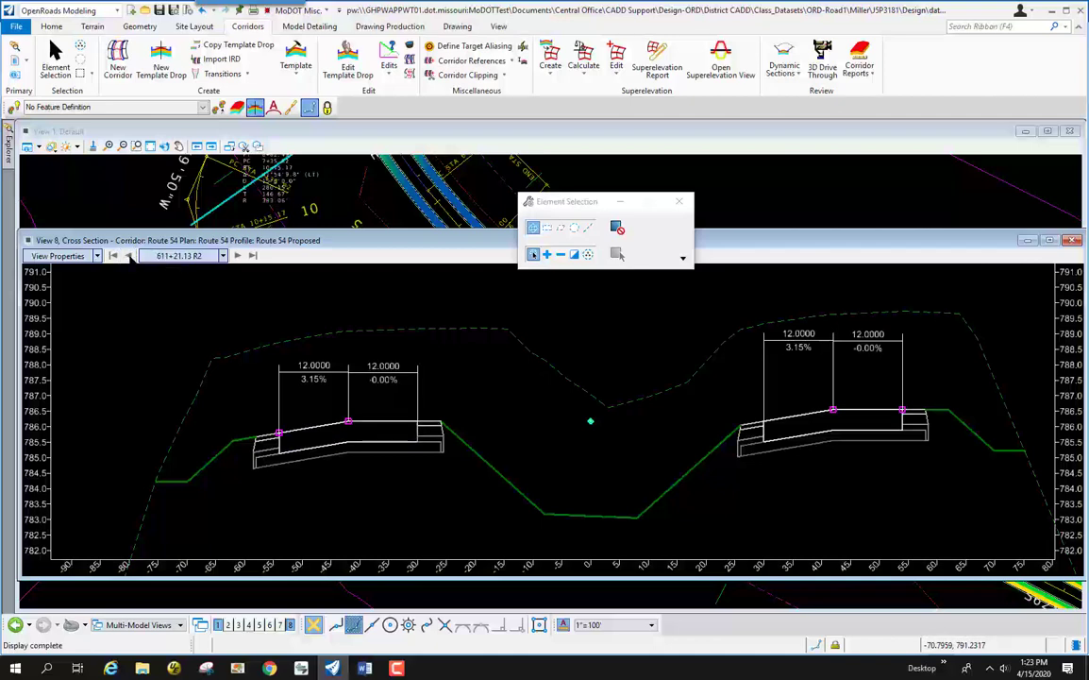
left_click(129, 257)
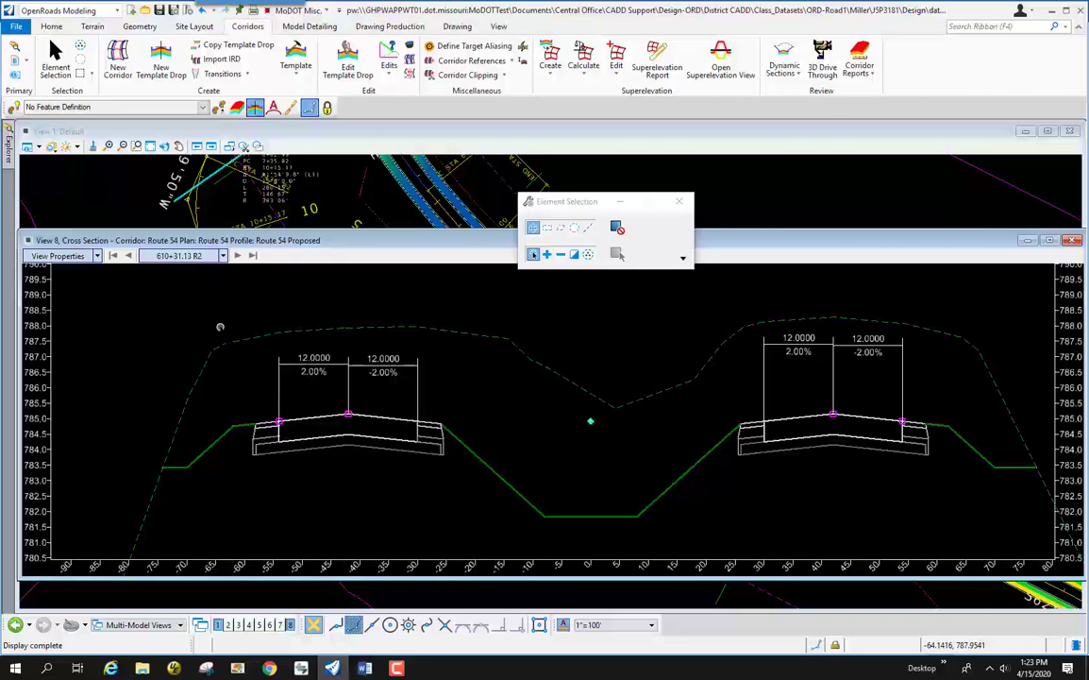
Place a vertical temporary dimension between the median ditch bottom and the inside shoulder edge of the negative-offset pavement at station 610+31.13
scroll(430, 365, "down", 3)
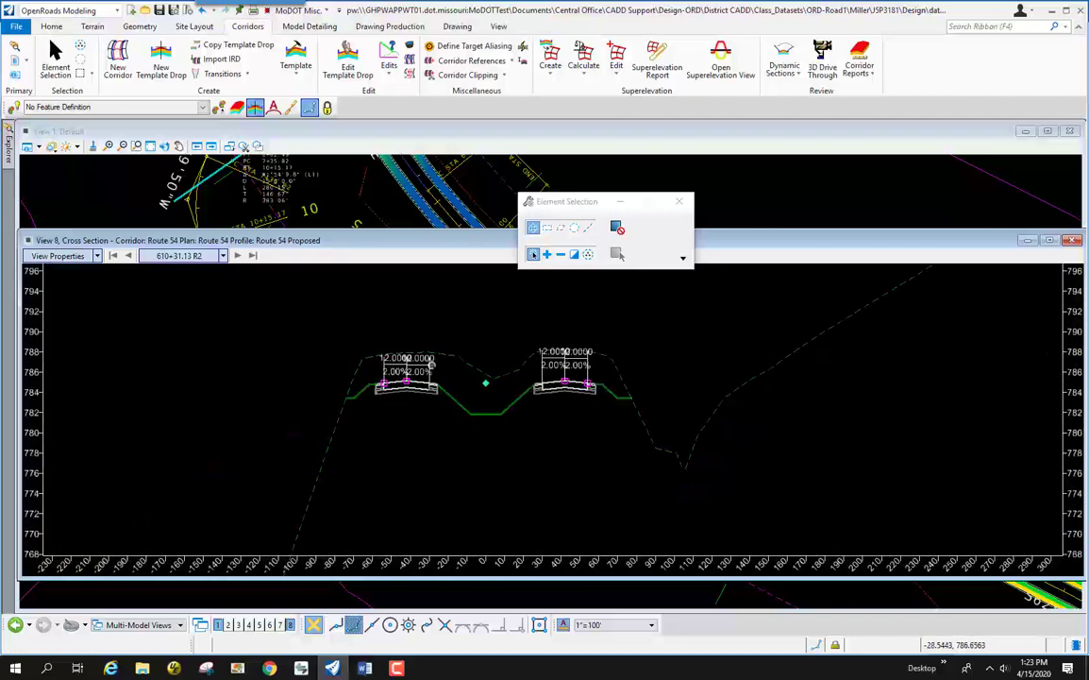
scroll(433, 340, "up", 2)
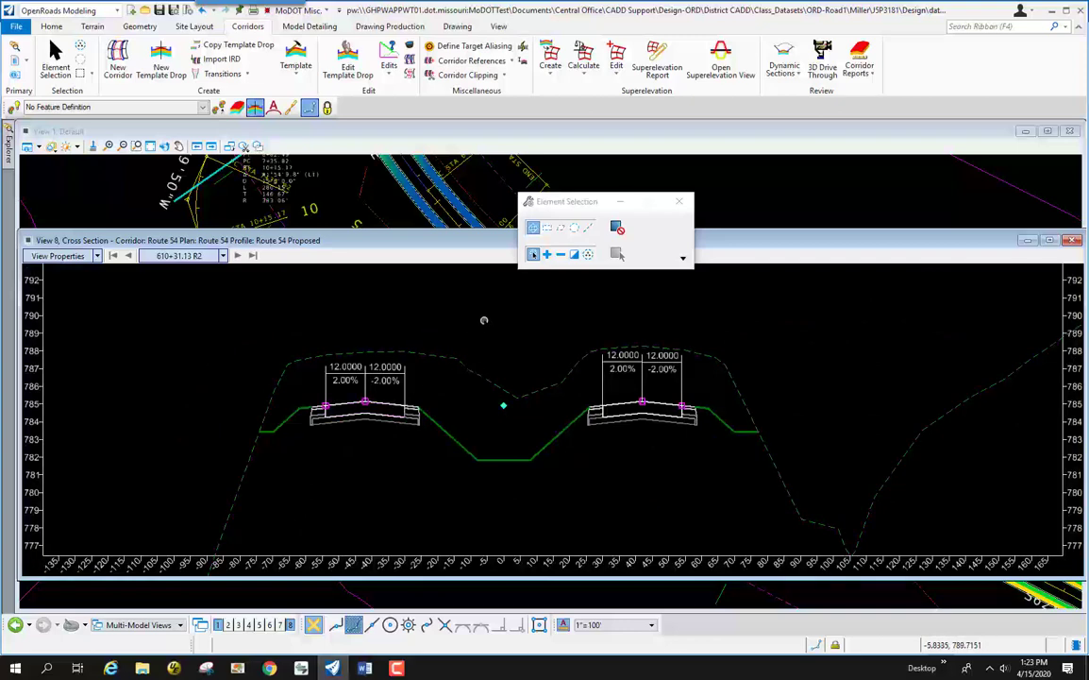
right_click(524, 314)
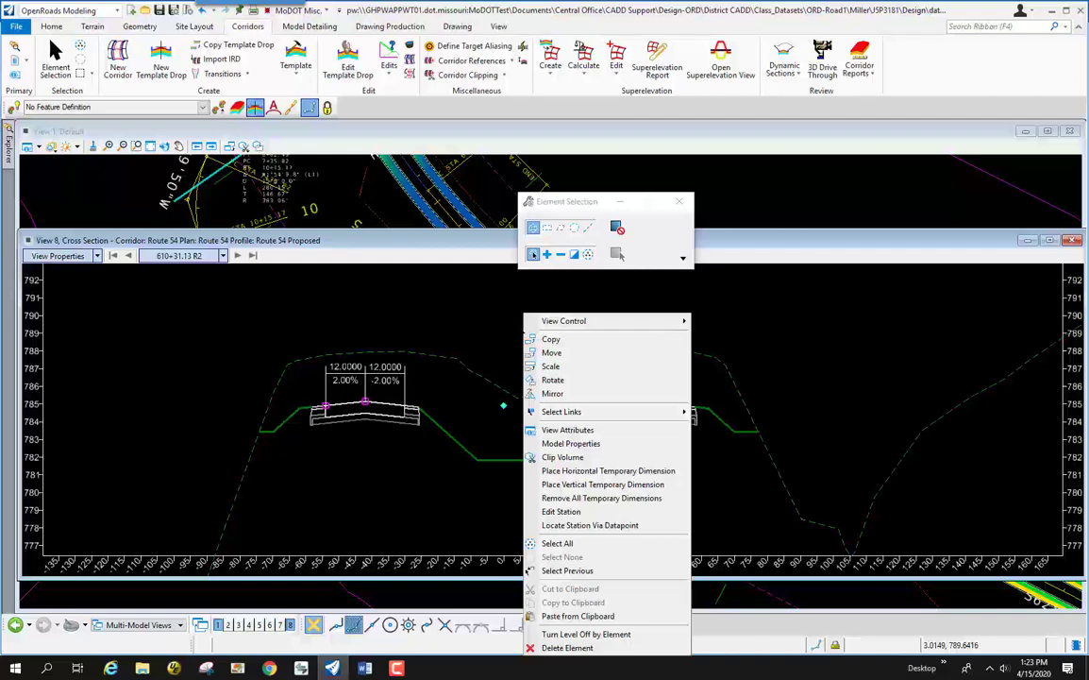
left_click(604, 484)
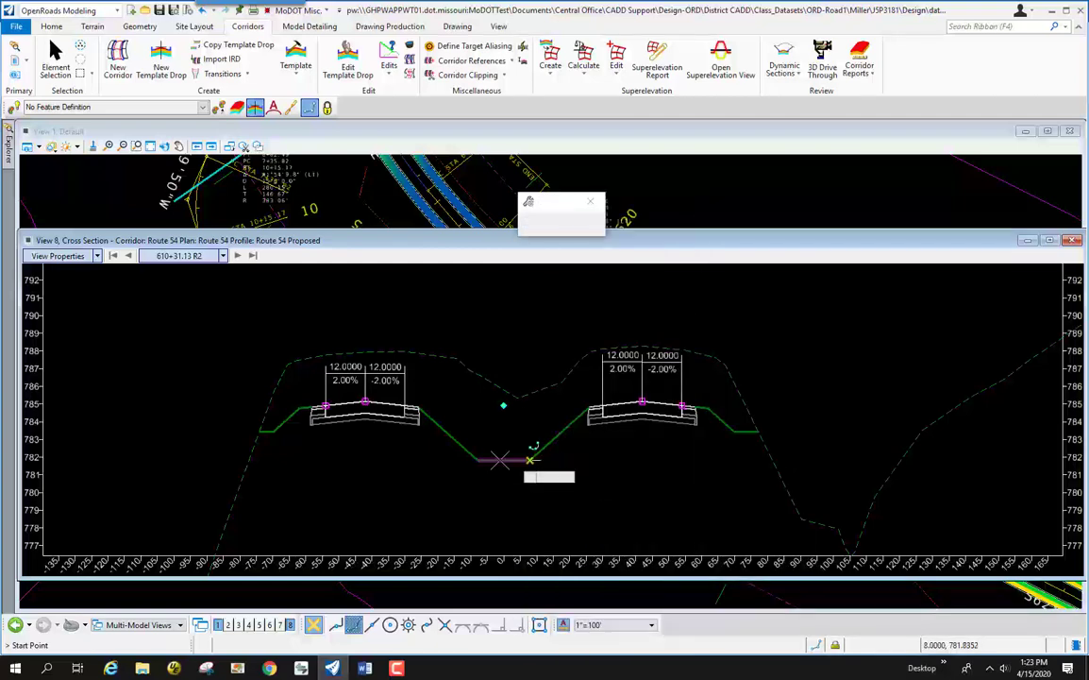
left_click(429, 404)
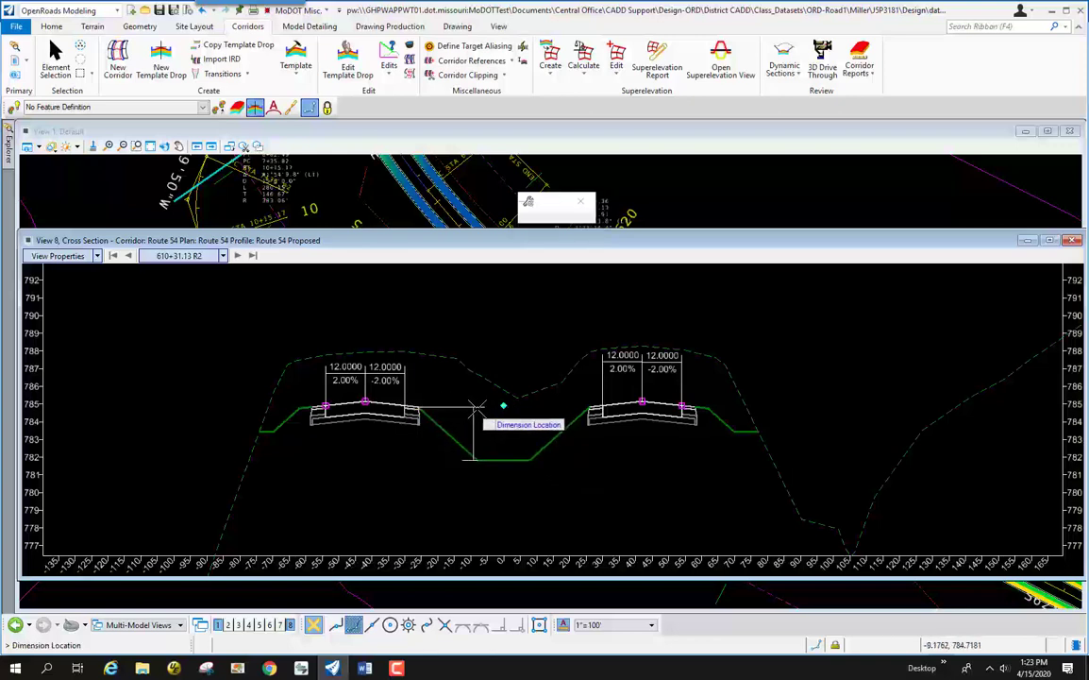
left_click(465, 415)
key("Escape")
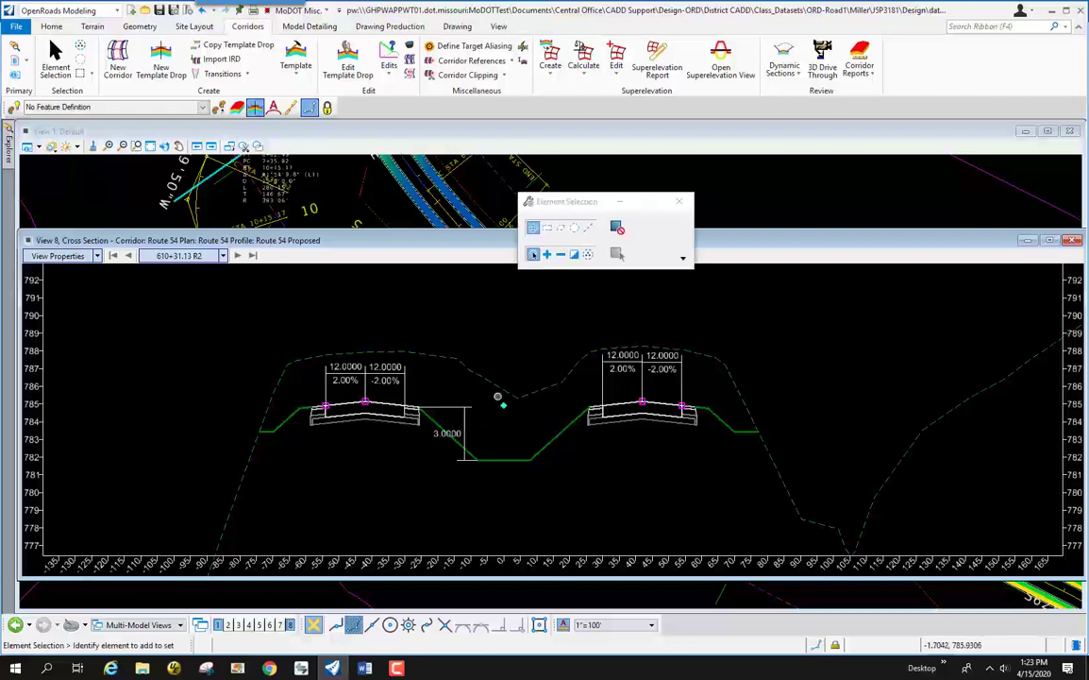
Step forward through the cross sections to station 614+54.13, checking the median ditch depth against the changing lane slopes
left_click(240, 255)
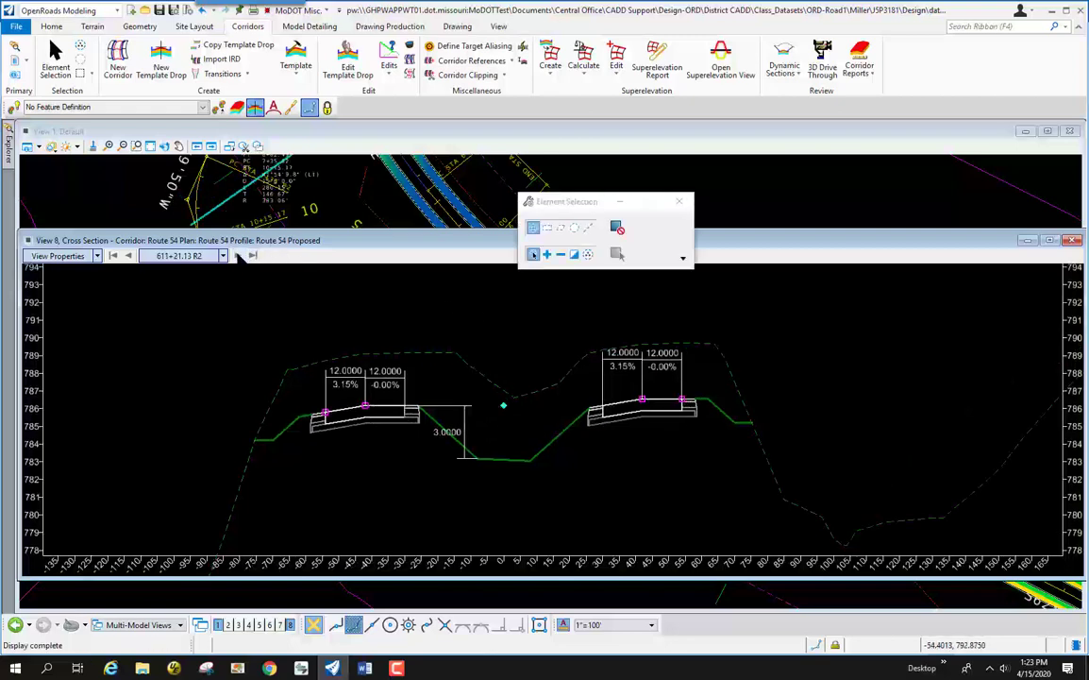
left_click(240, 255)
left_click(240, 255)
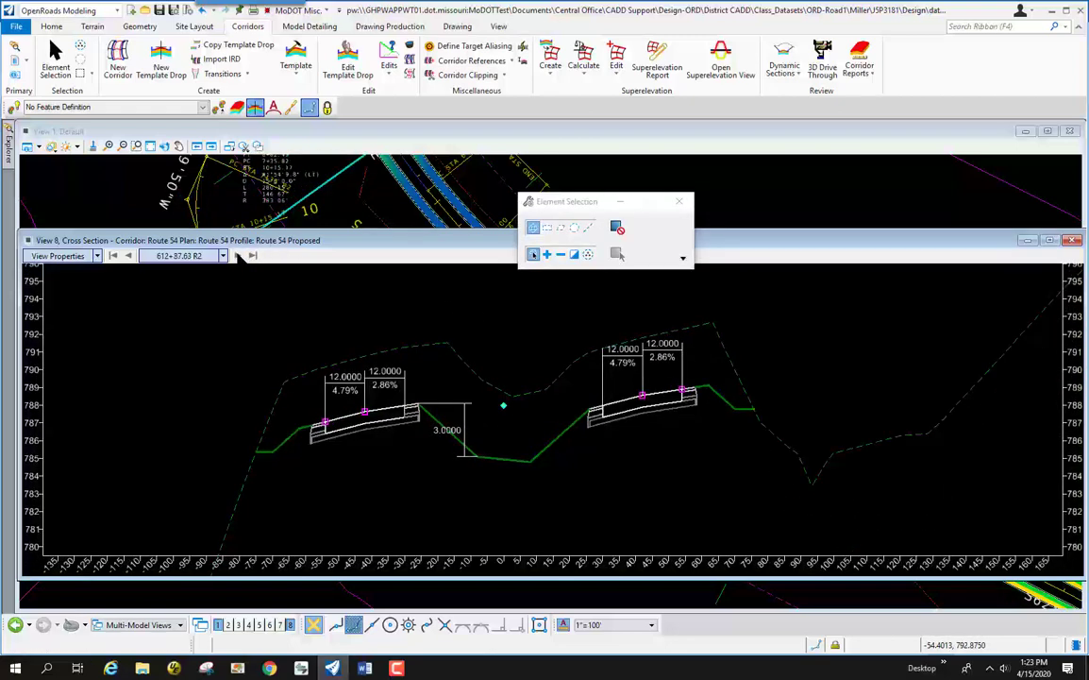
left_click(239, 255)
left_click(240, 255)
left_click(240, 255)
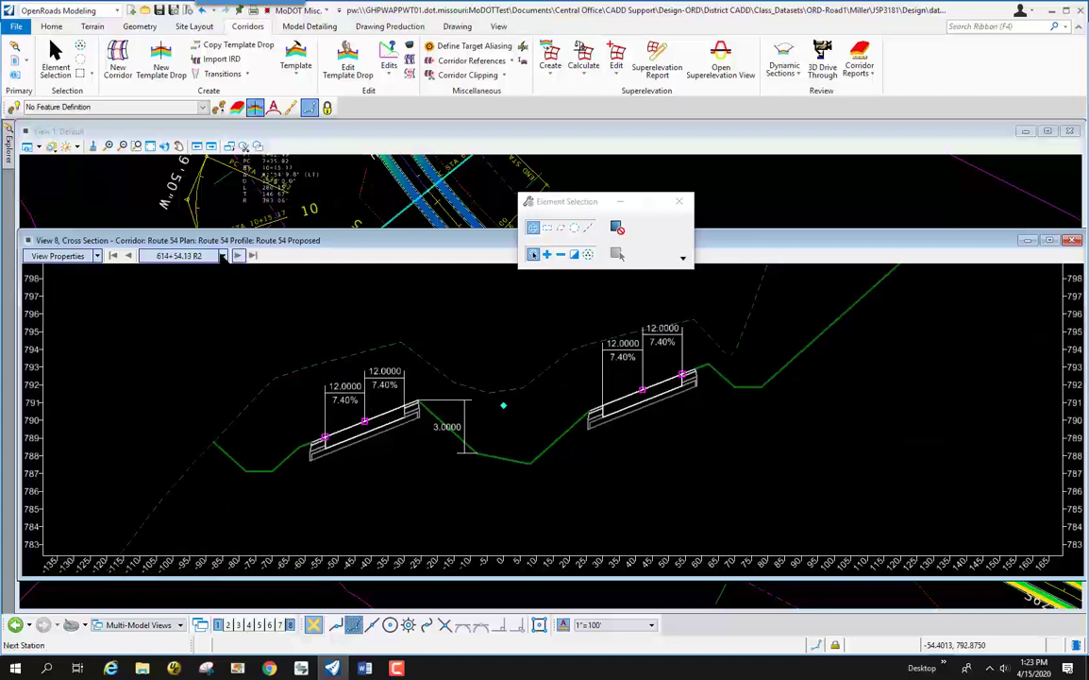
Step back through the cross sections to station 611+21.13, reviewing the ditch depth and lane slopes along the transition
left_click(129, 255)
left_click(130, 255)
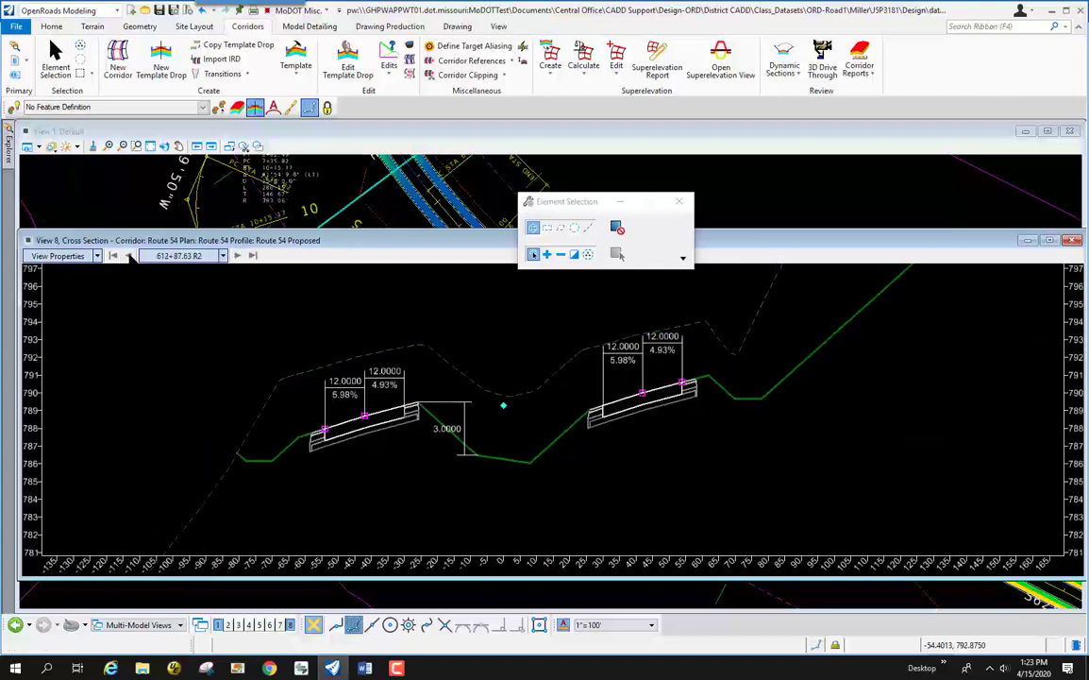
left_click(129, 255)
left_click(130, 255)
left_click(129, 255)
left_click(129, 255)
left_click(129, 255)
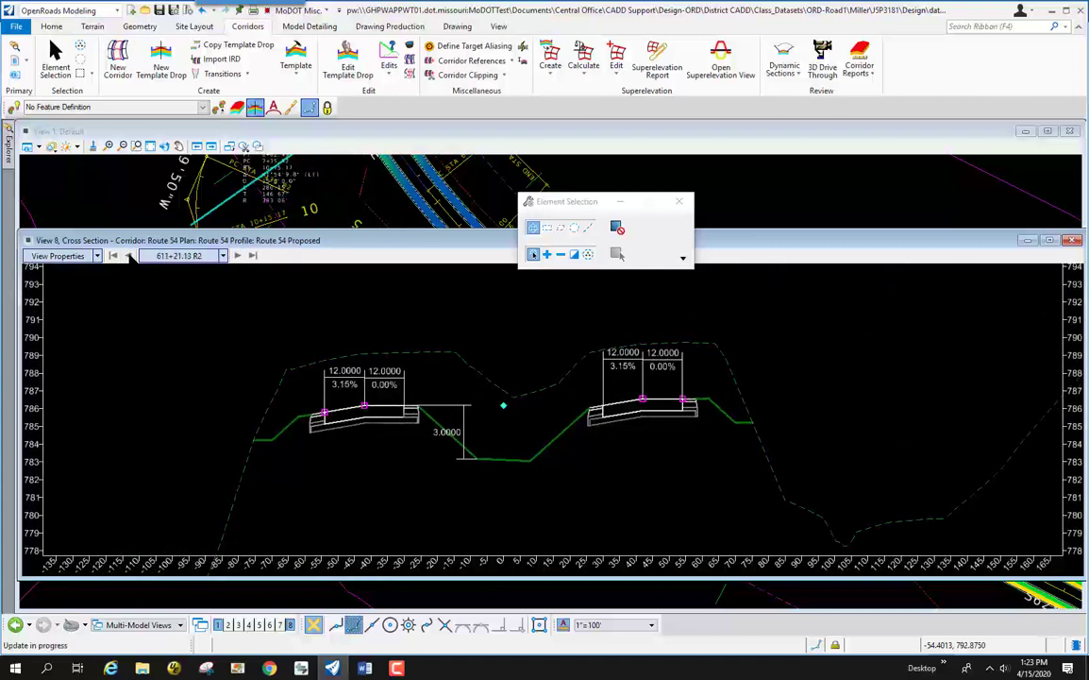